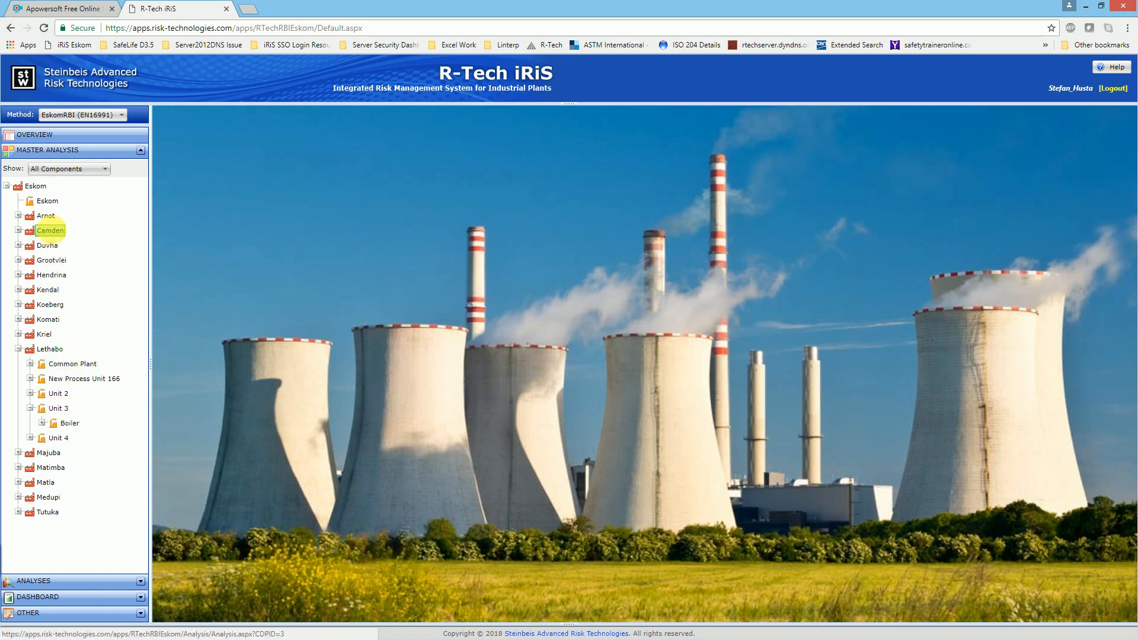
Step: Show component counts in the plant tree and open the component list of the Lethabo > Unit 3 > Boiler master analysis
right_click(54, 232)
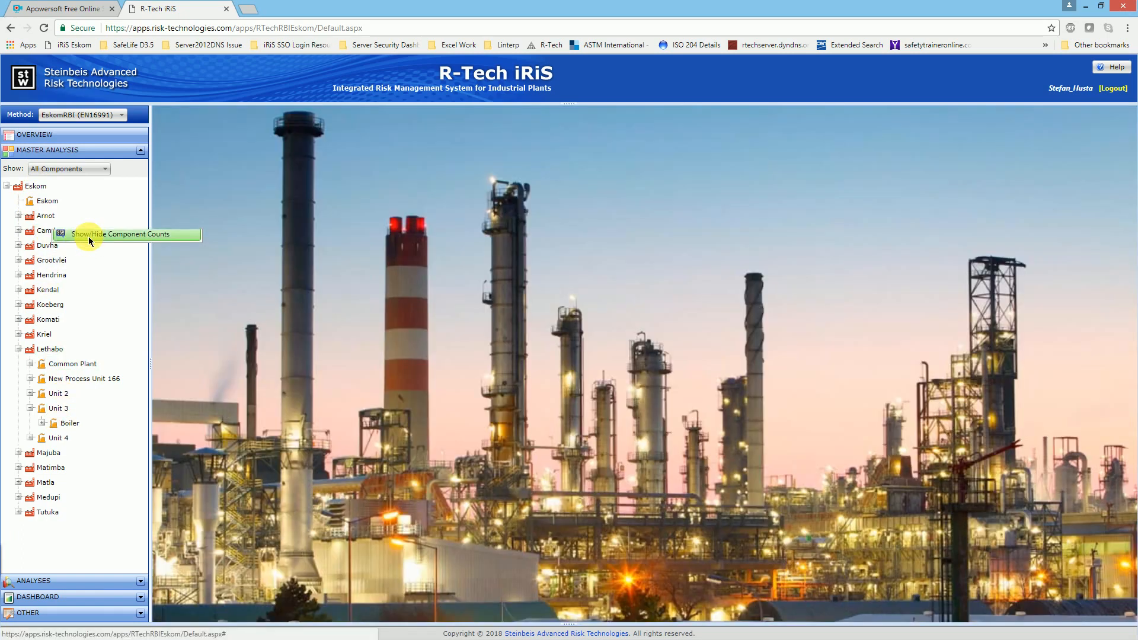
left_click(88, 237)
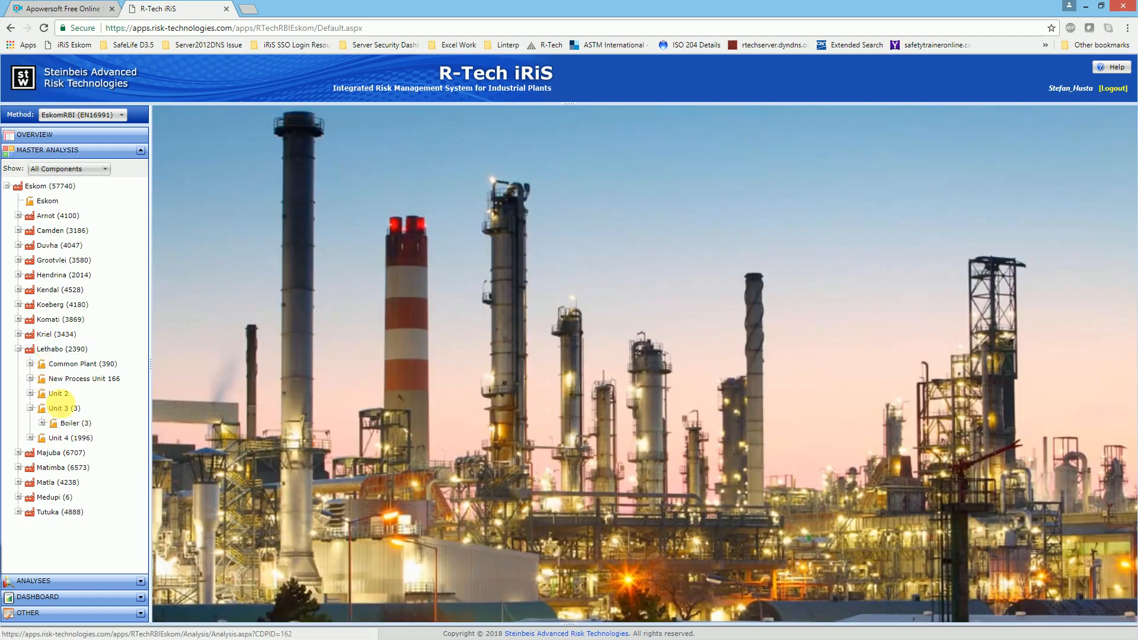
left_click(72, 424)
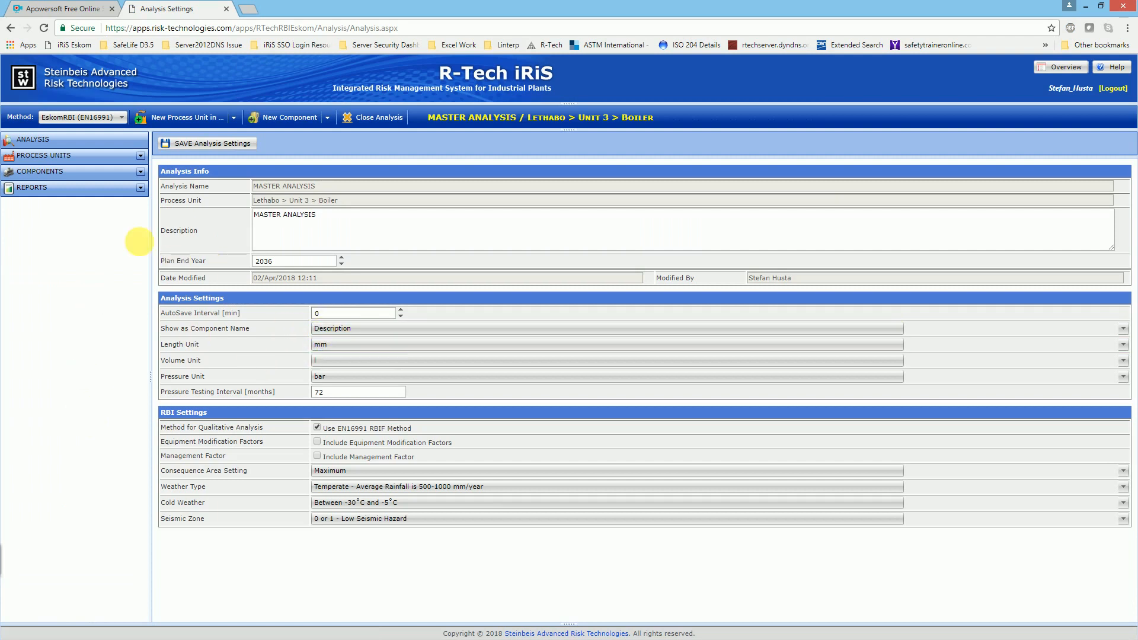
left_click(141, 172)
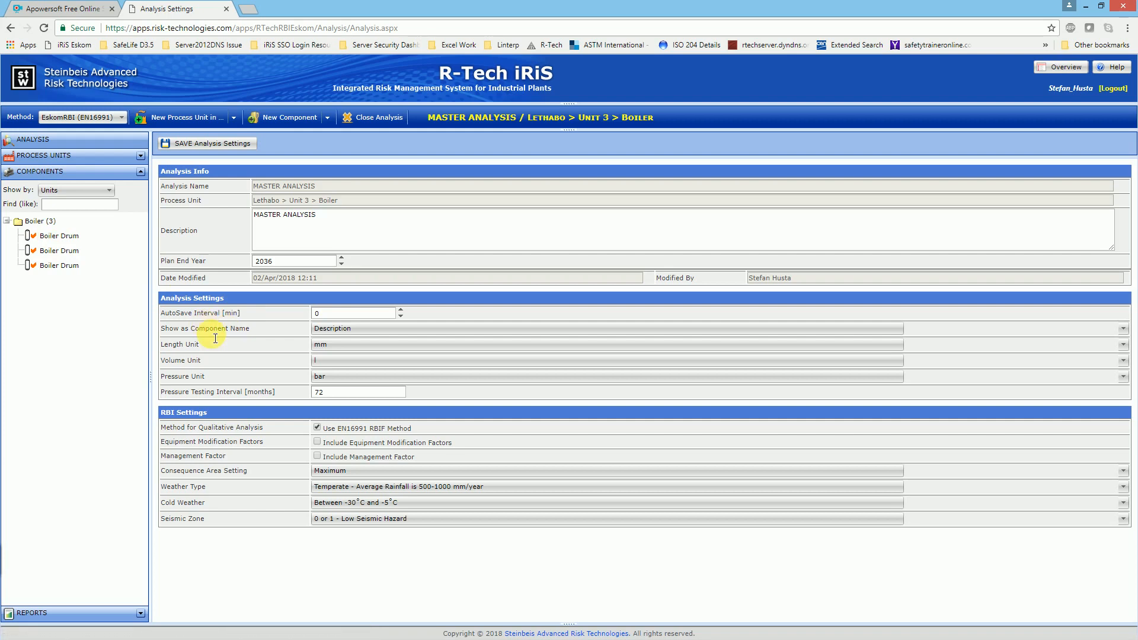
Step: Set Show as Component Name to Name and save the analysis settings
mouse_move(216, 338)
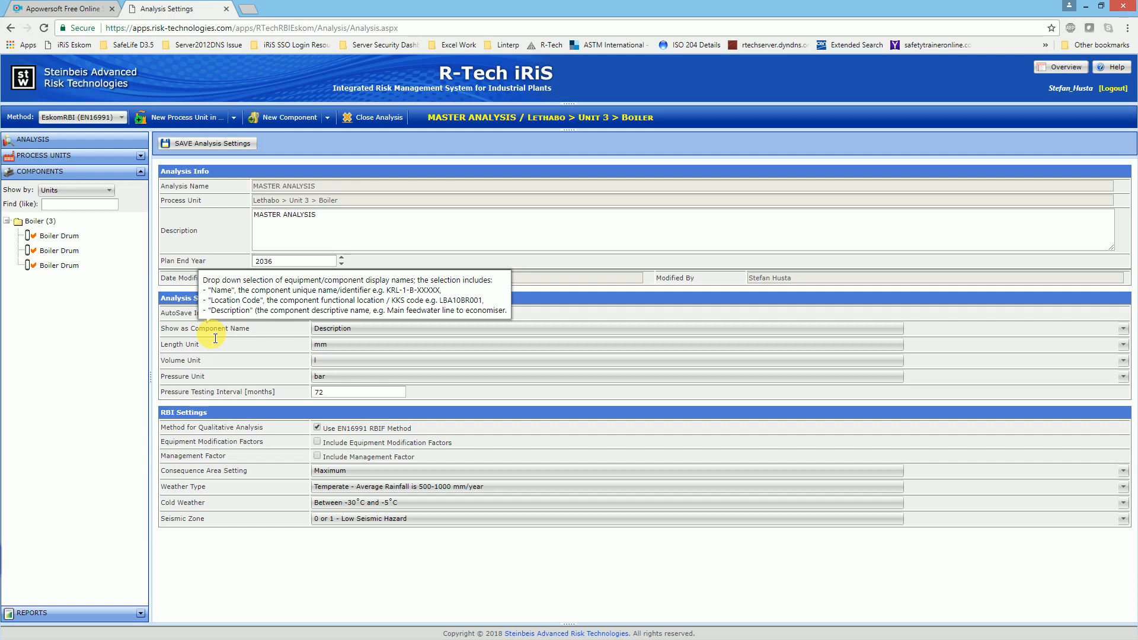
left_click(351, 328)
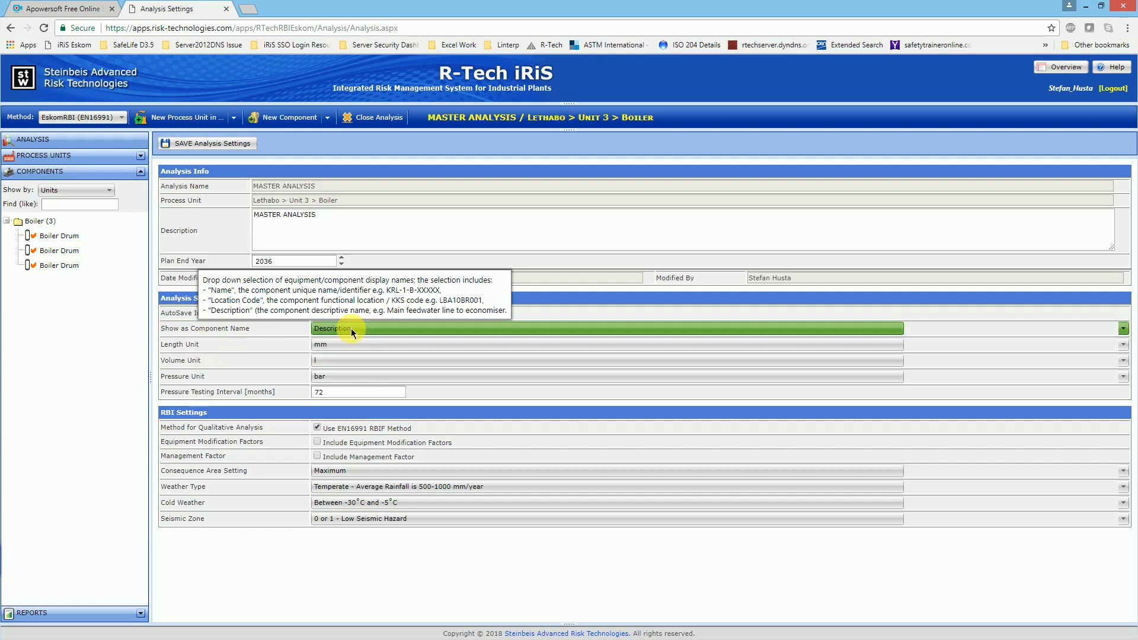
left_click(331, 341)
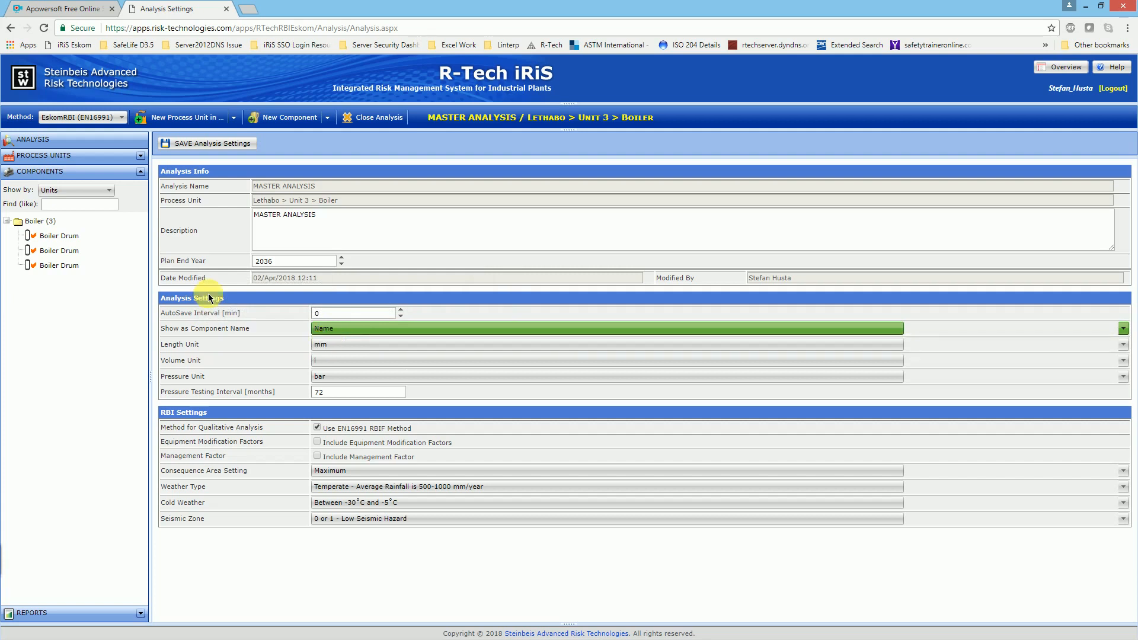
left_click(214, 144)
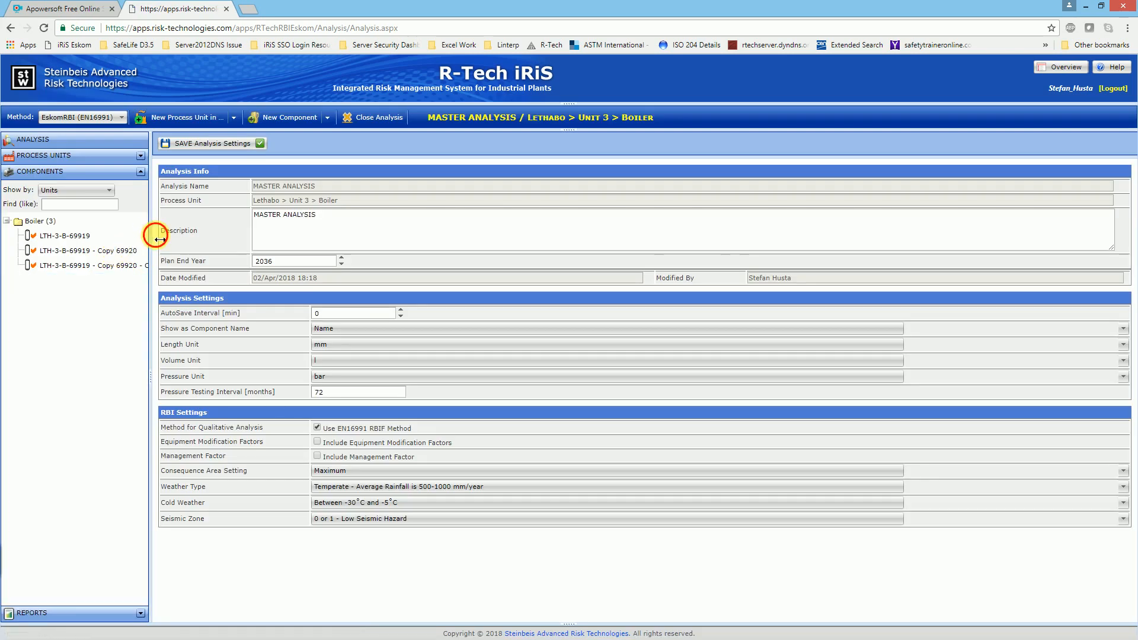
Step: Widen the component tree to read the full names and open the component LTH-3-B-69919
left_click_drag(159, 239, 204, 235)
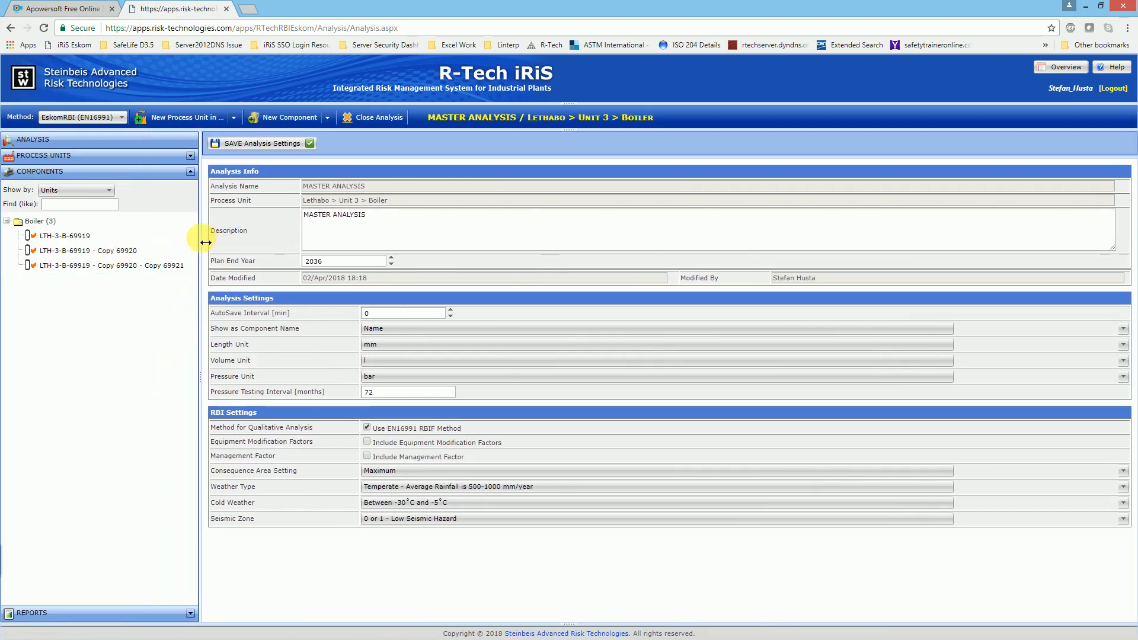
left_click(80, 240)
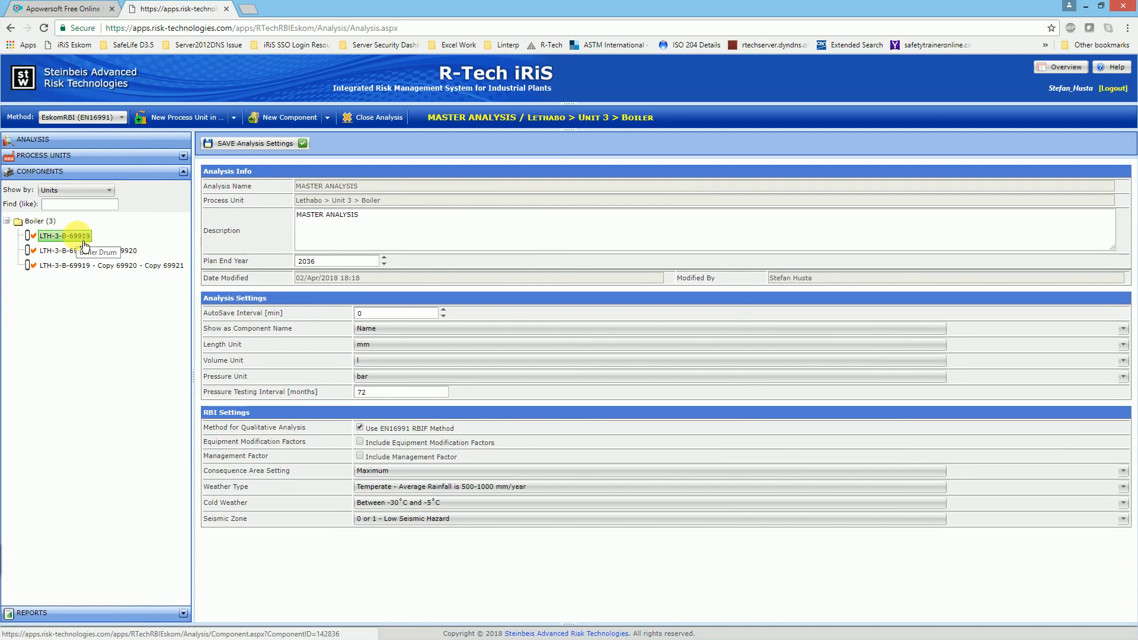
left_click(92, 251)
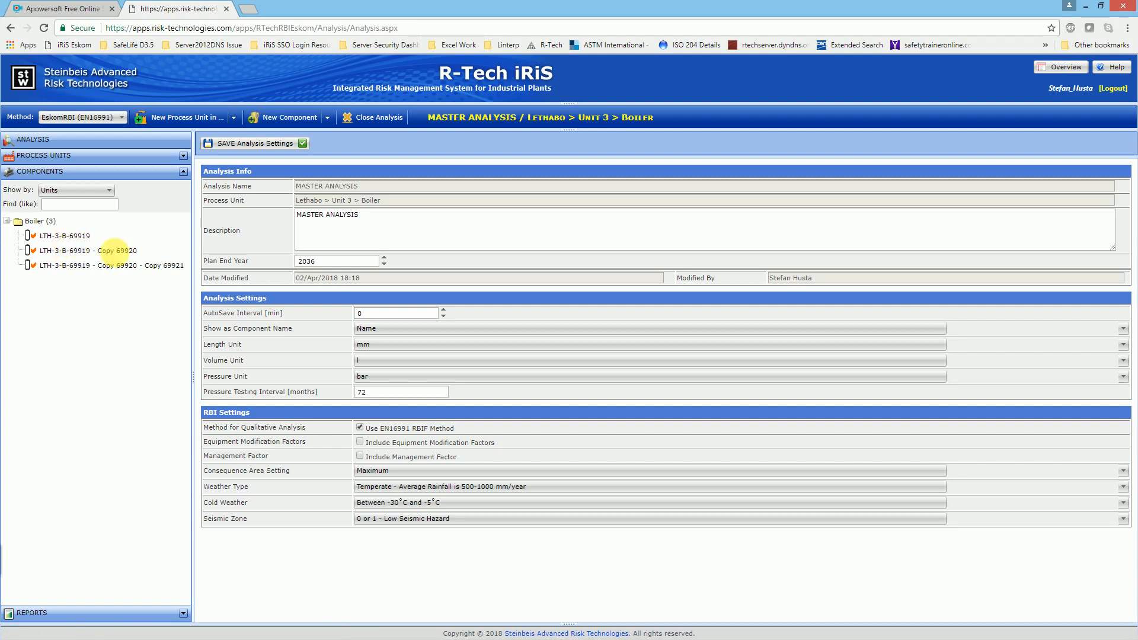
left_click(71, 236)
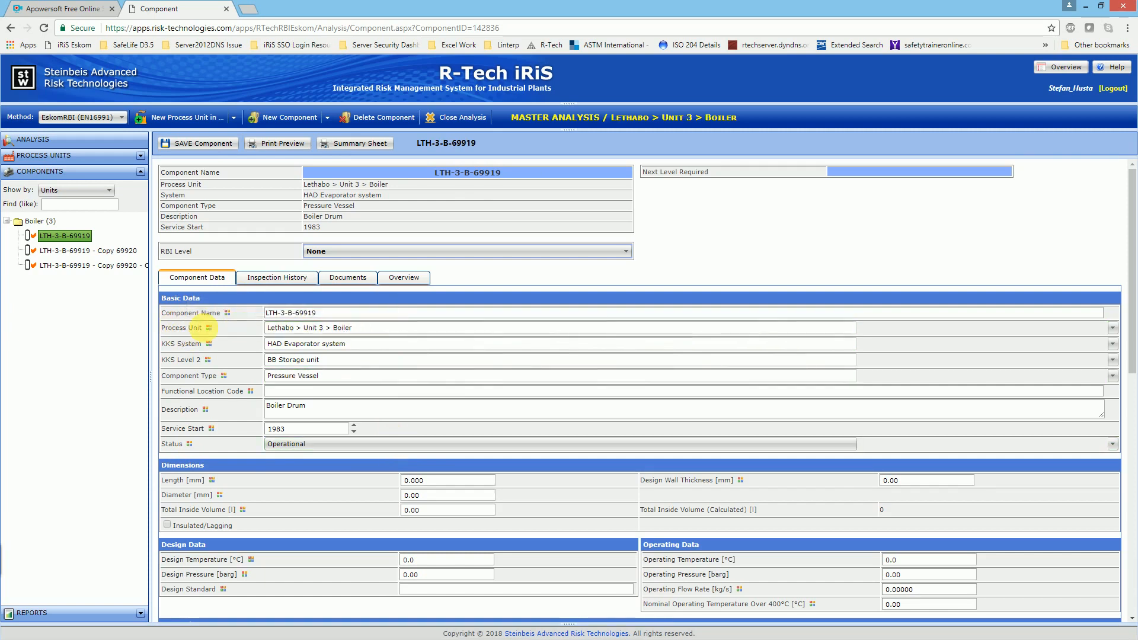
Step: Examine the available Process Unit options for the component without changing the assignment
mouse_move(198, 335)
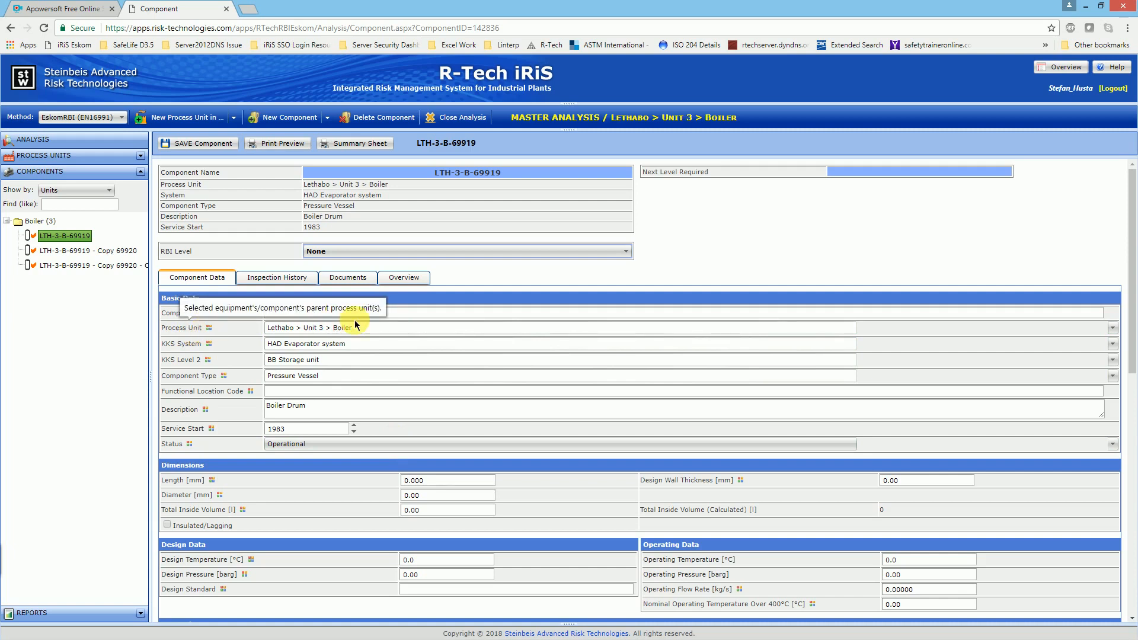
left_click(1112, 331)
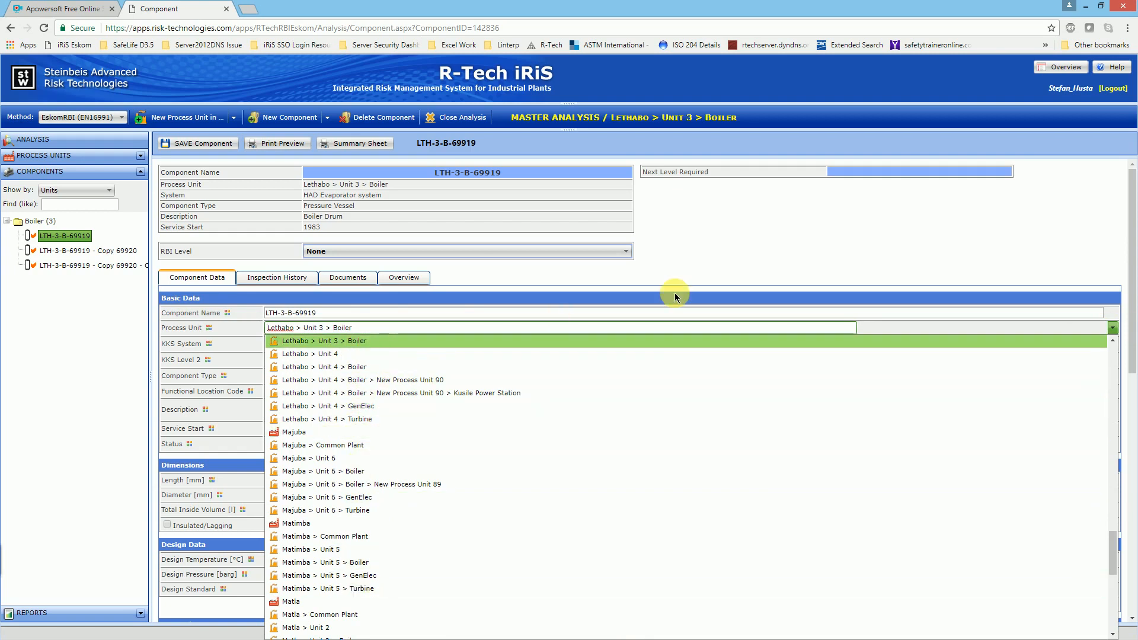
left_click(701, 256)
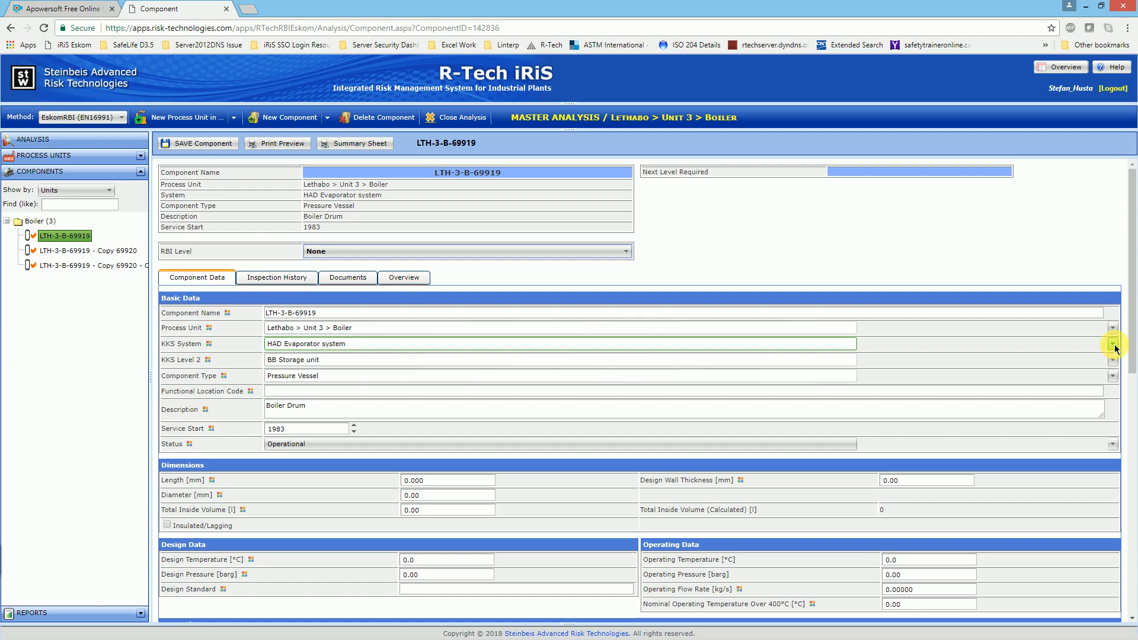
Step: Browse the KKS System options for the component and filter them by "feed"
left_click(1113, 345)
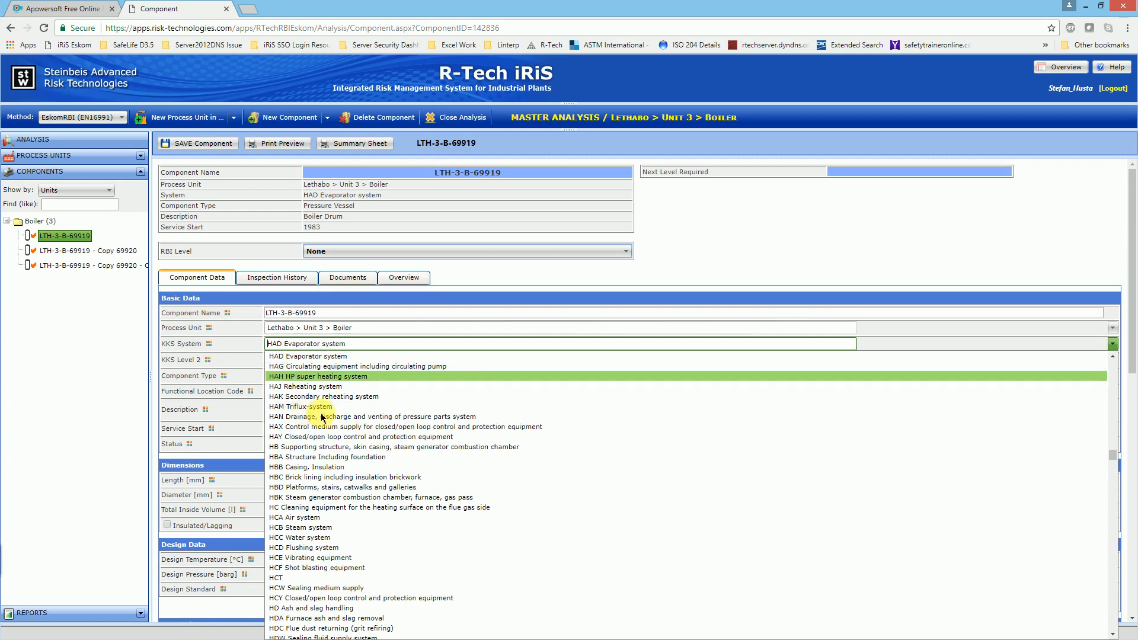
scroll(285, 432, "down", 2)
scroll(285, 433, "down", 10)
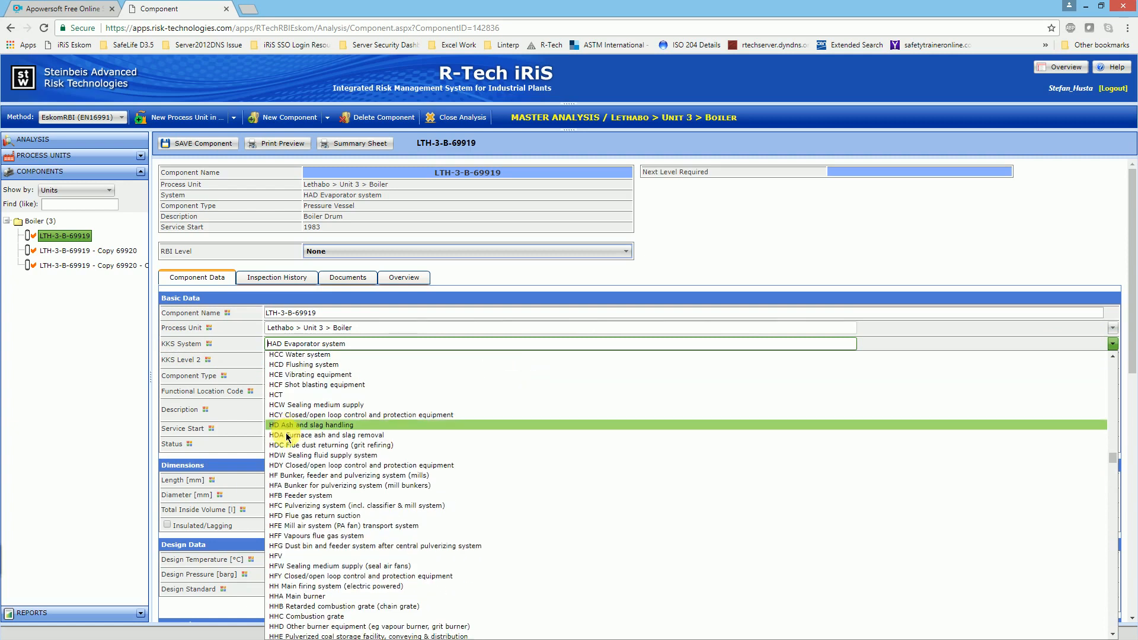
scroll(295, 446, "down", 2)
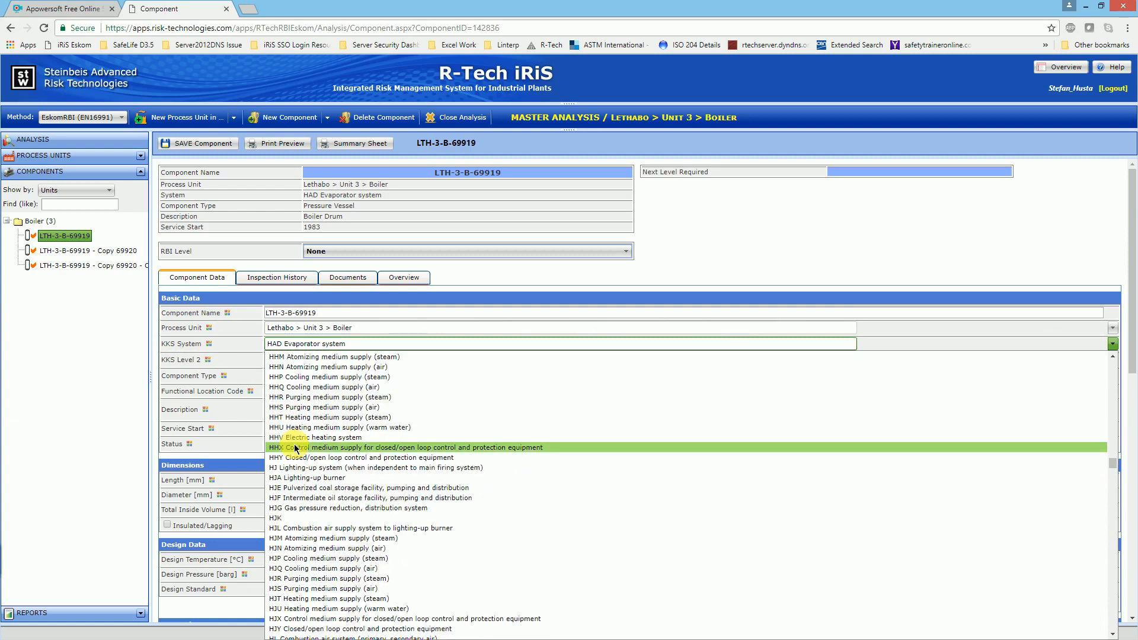
left_click(357, 346)
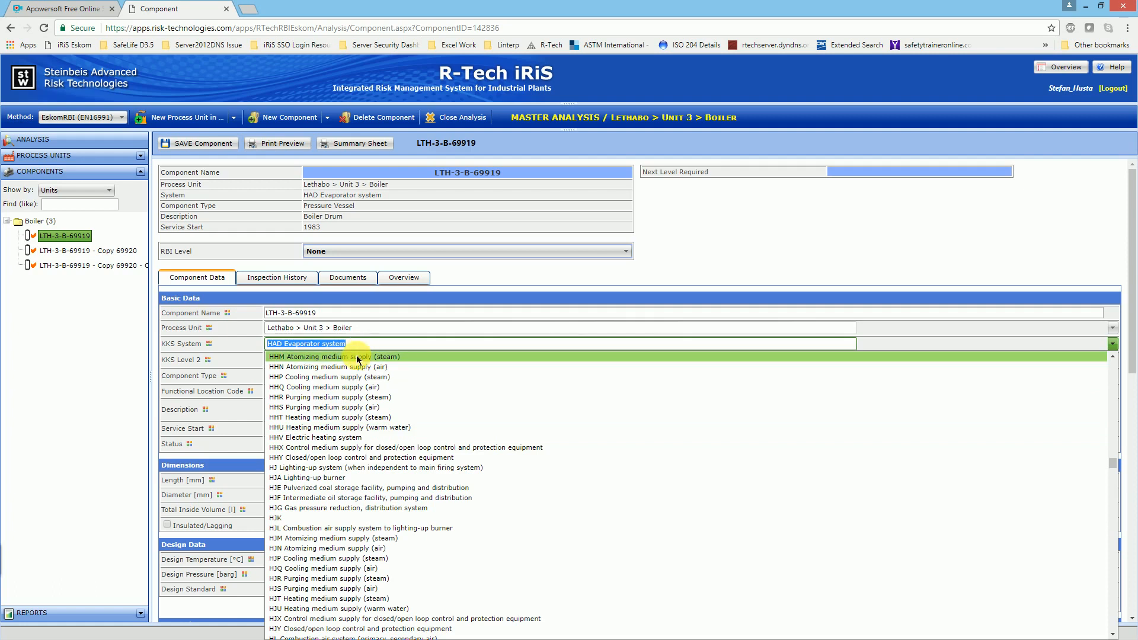
type("feed")
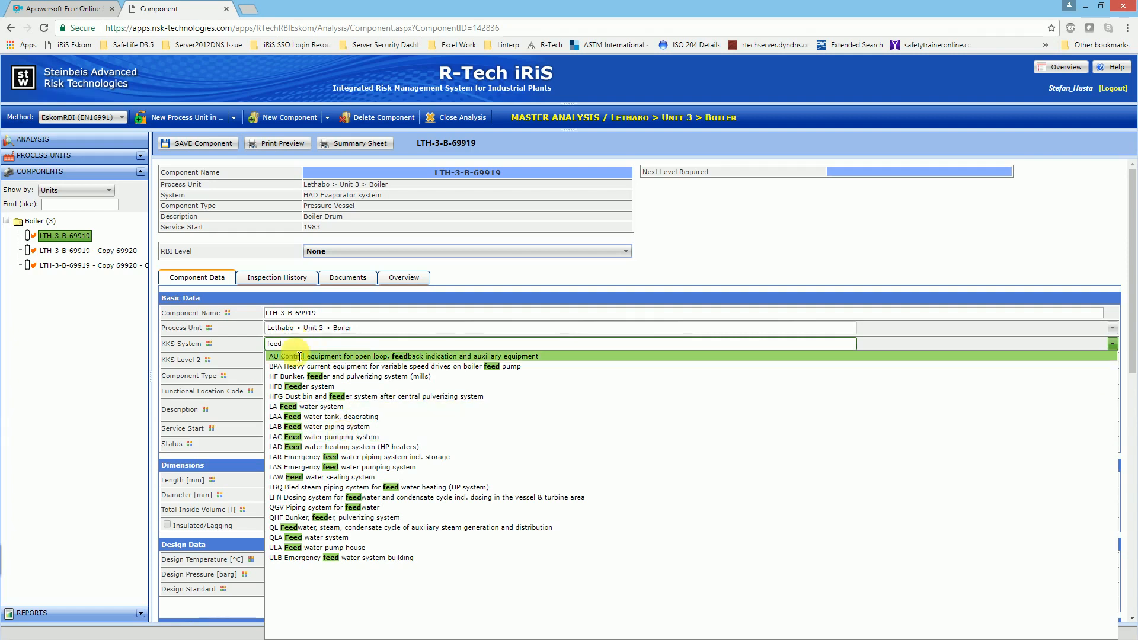
Step: Filter the KKS System options by "had" and by "evapor", and choose HAD Evaporator system
double_click(274, 344)
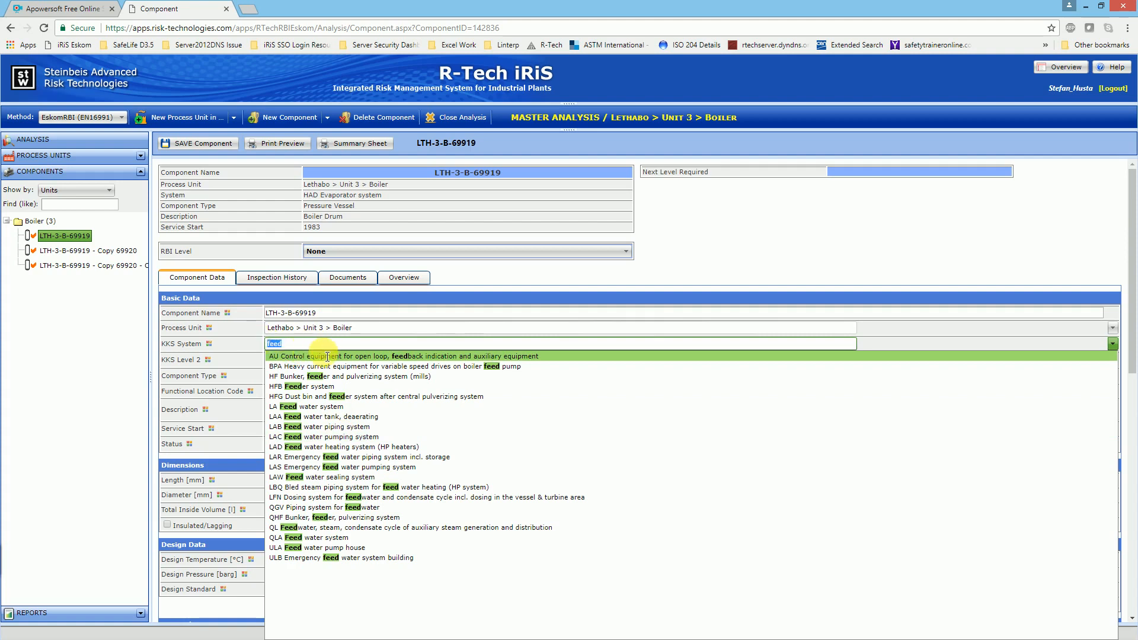
type("had")
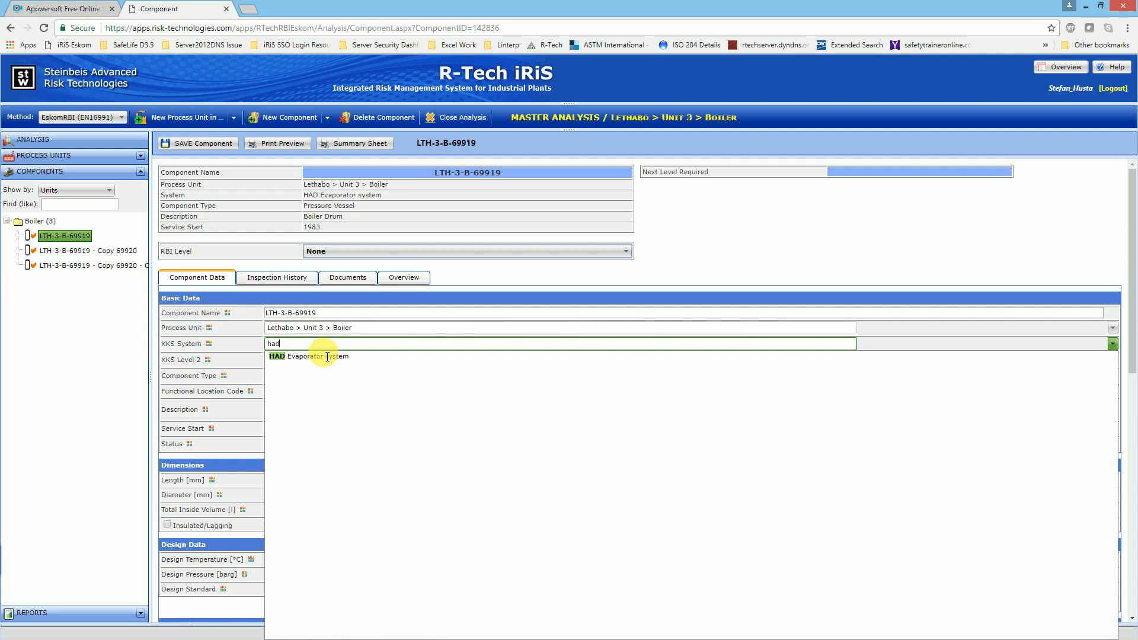
key("BackSpace")
key("BackSpace")
type("eva")
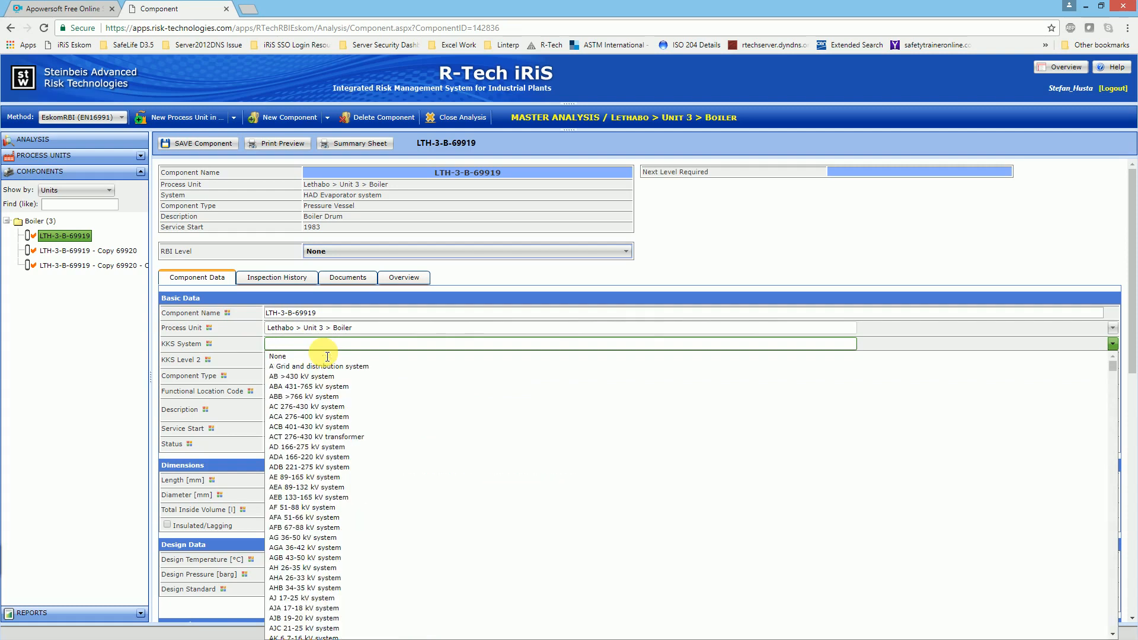
type("por")
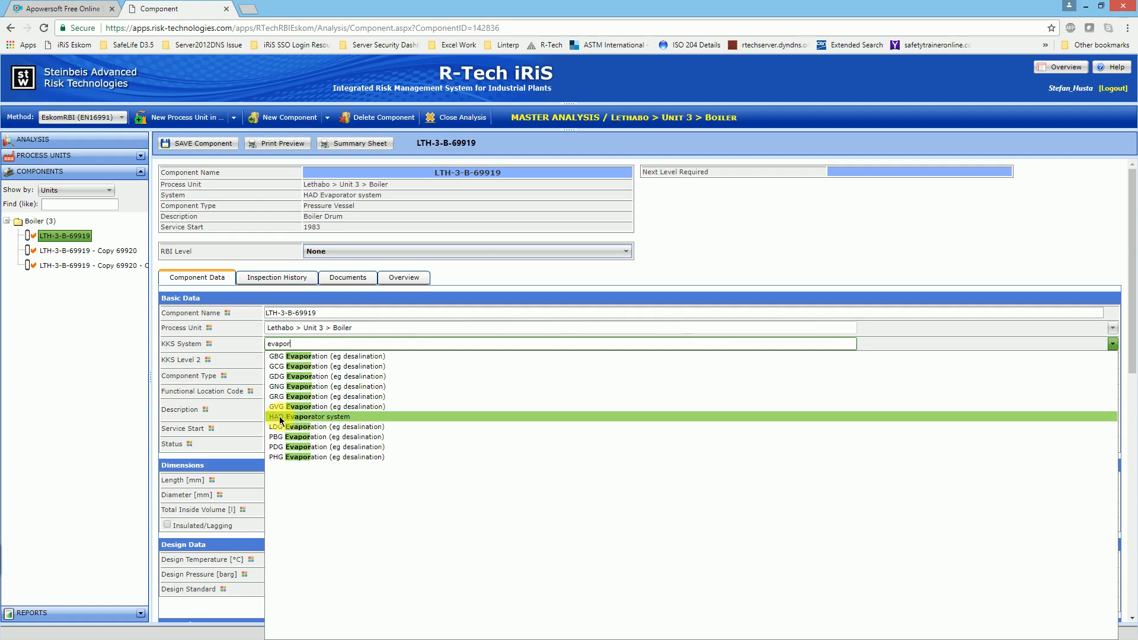
left_click(310, 419)
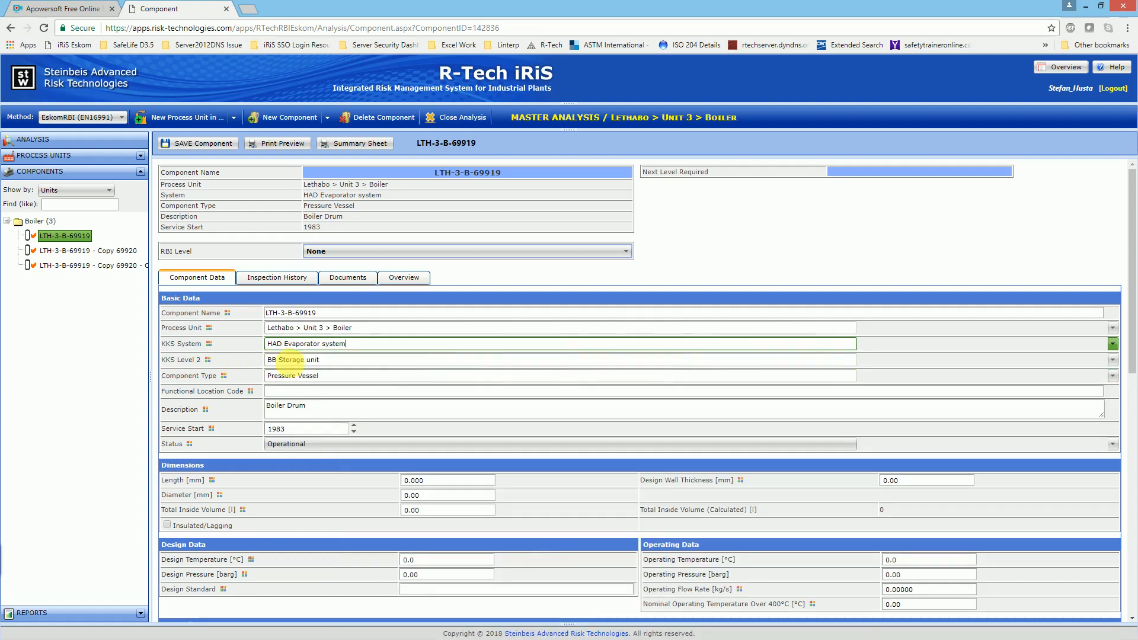
Step: Look through the KKS Level 2 equipment options and choose BB Storage unit
left_click(525, 364)
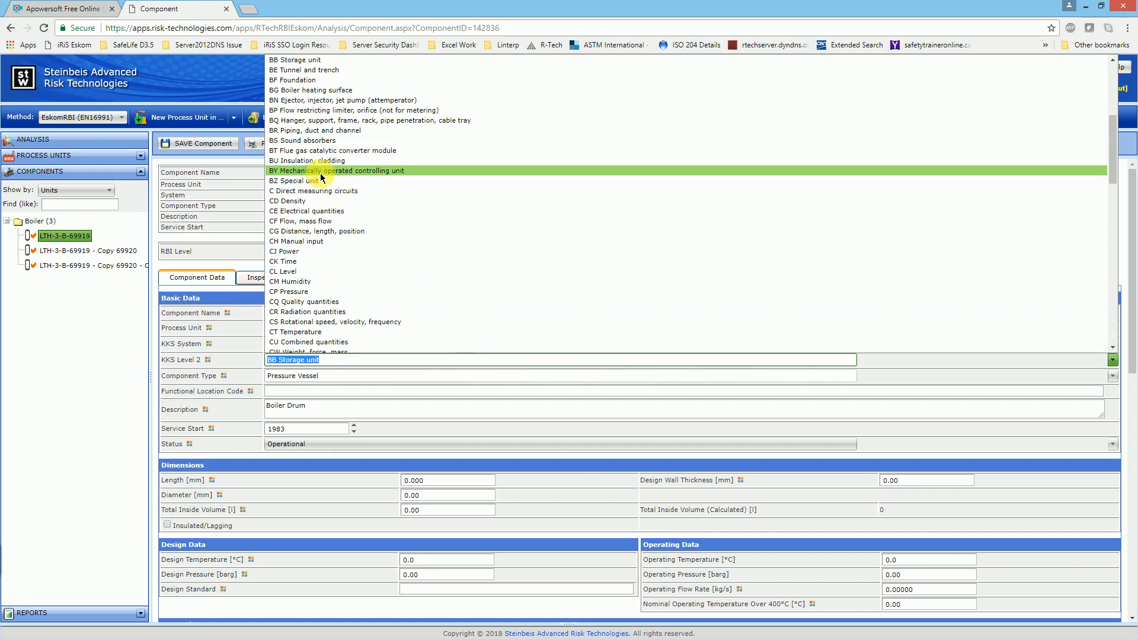
scroll(320, 173, "up", 5)
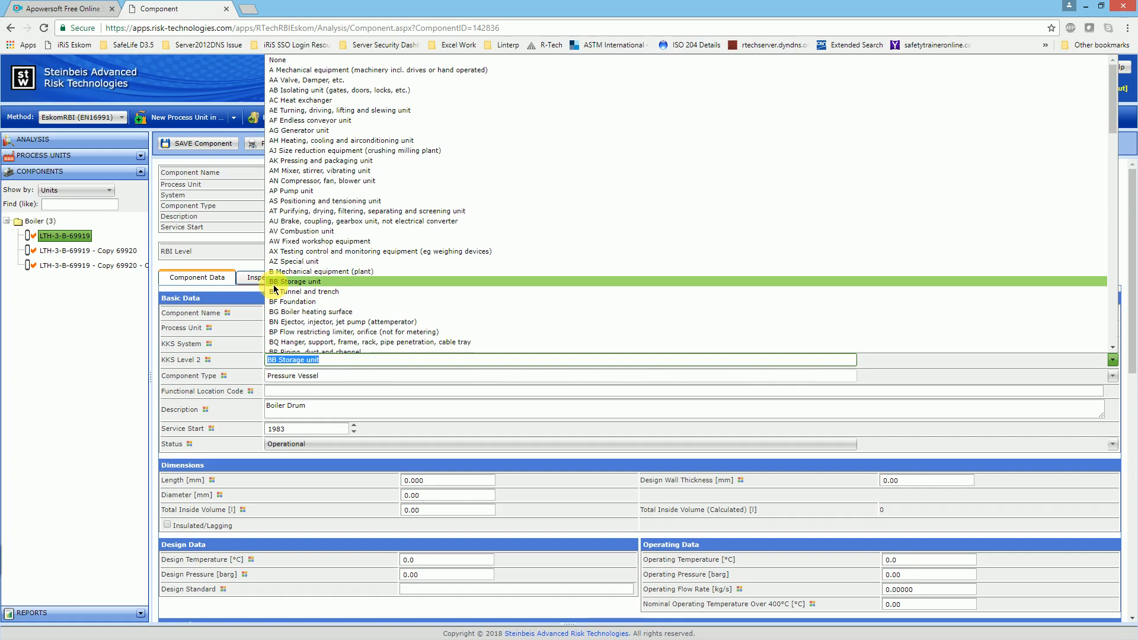
scroll(283, 287, "down", 2)
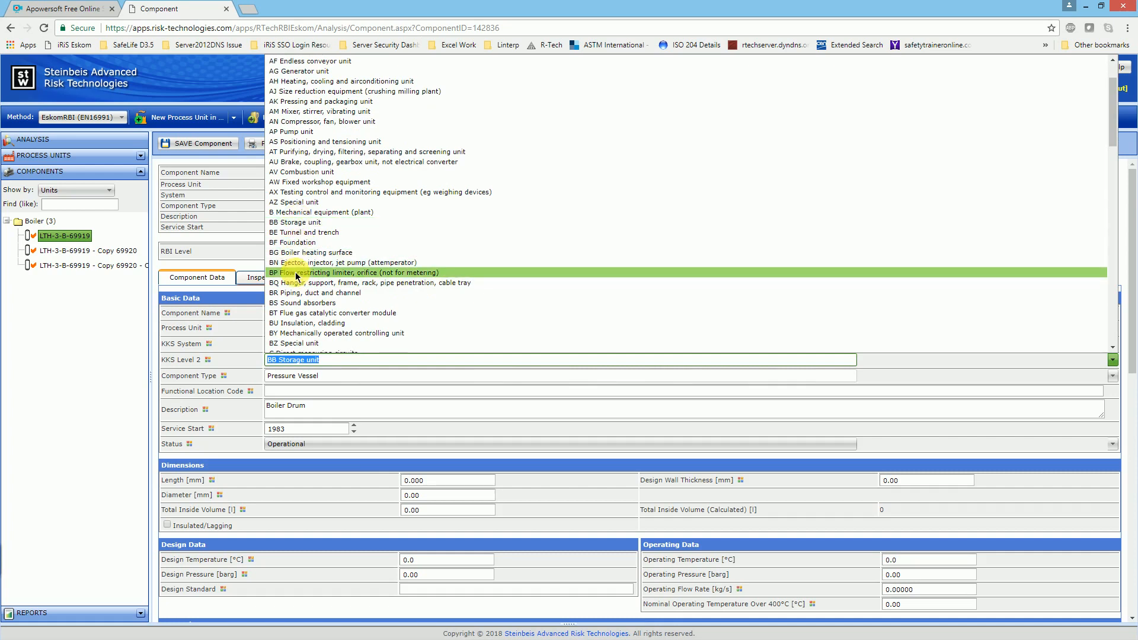
scroll(295, 264, "down", 2)
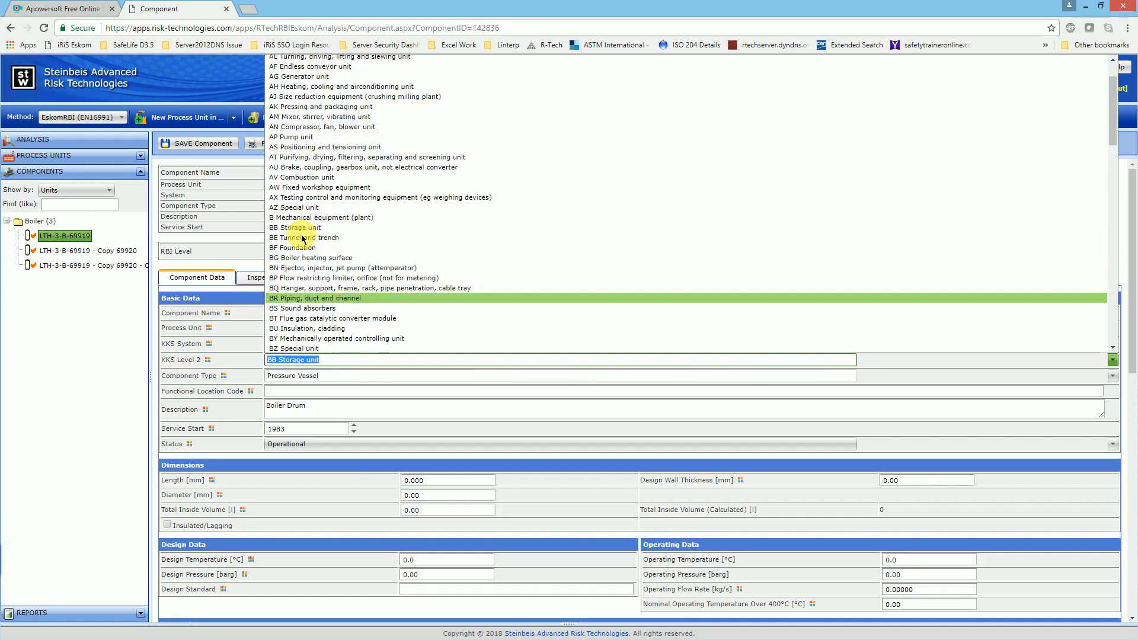
scroll(303, 237, "up", 4)
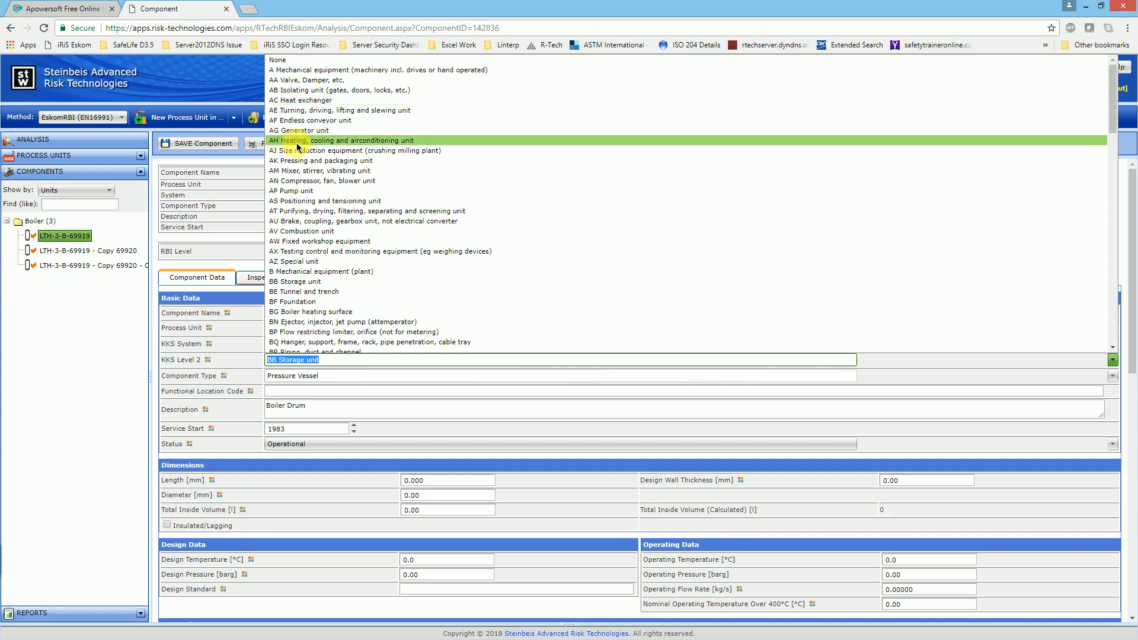
scroll(332, 202, "down", 4)
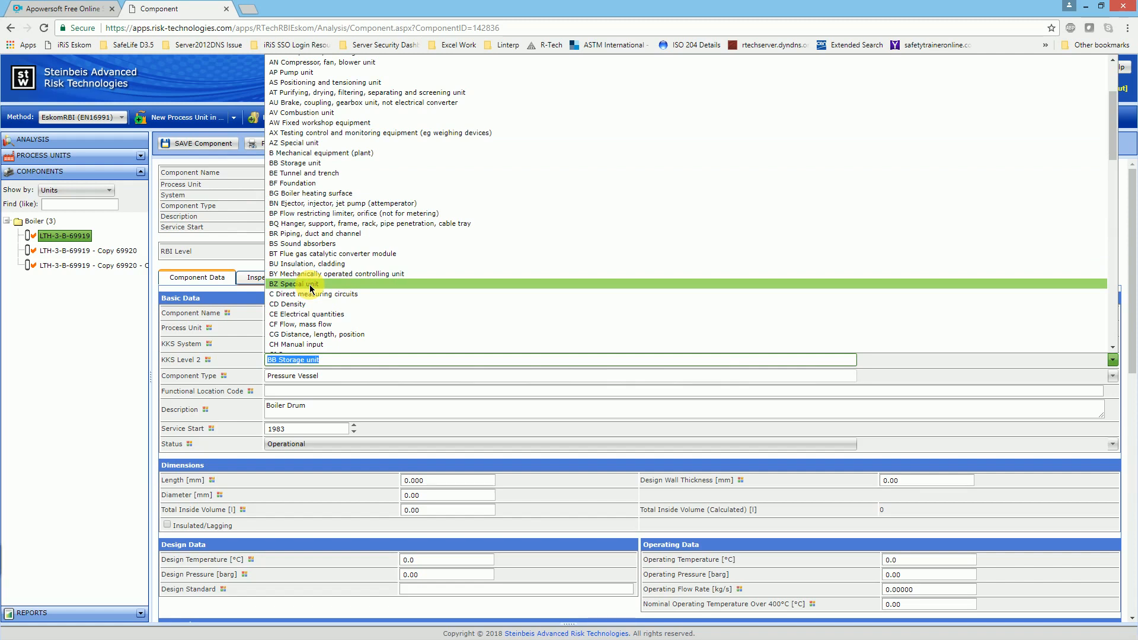
left_click(319, 163)
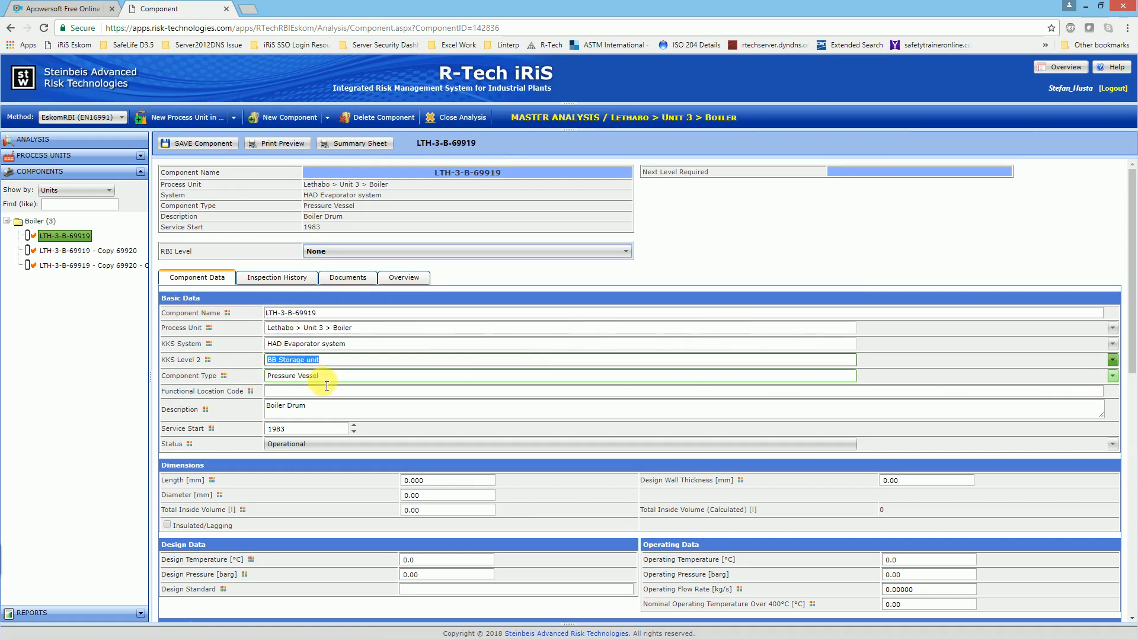
Step: Look through the available Component Type options without changing the assigned type
left_click(383, 379)
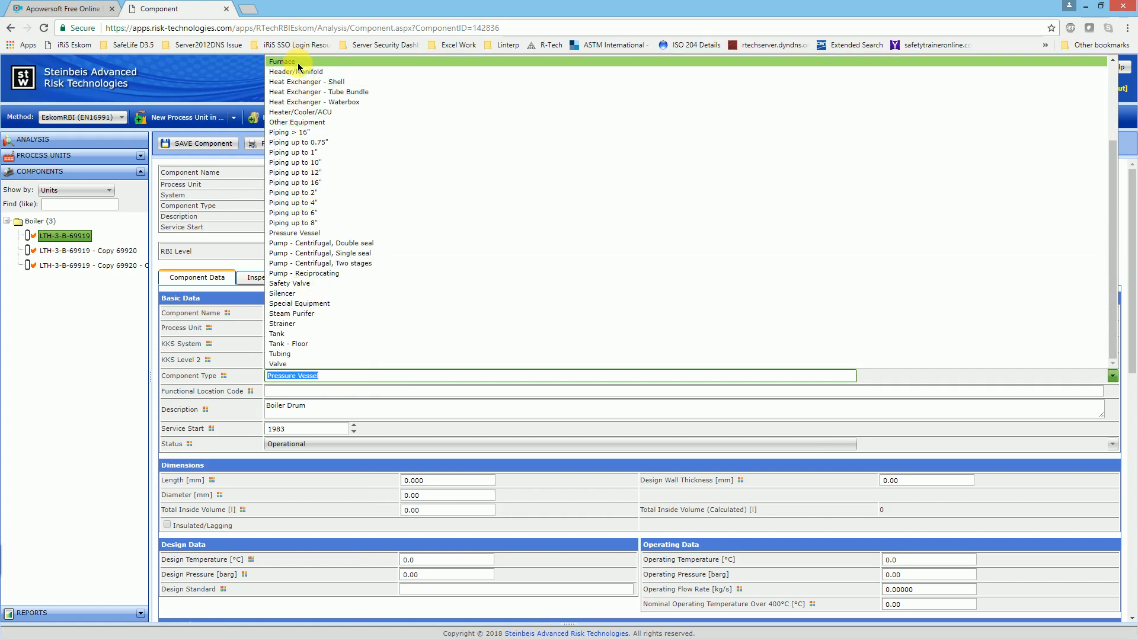
scroll(301, 71, "up", 3)
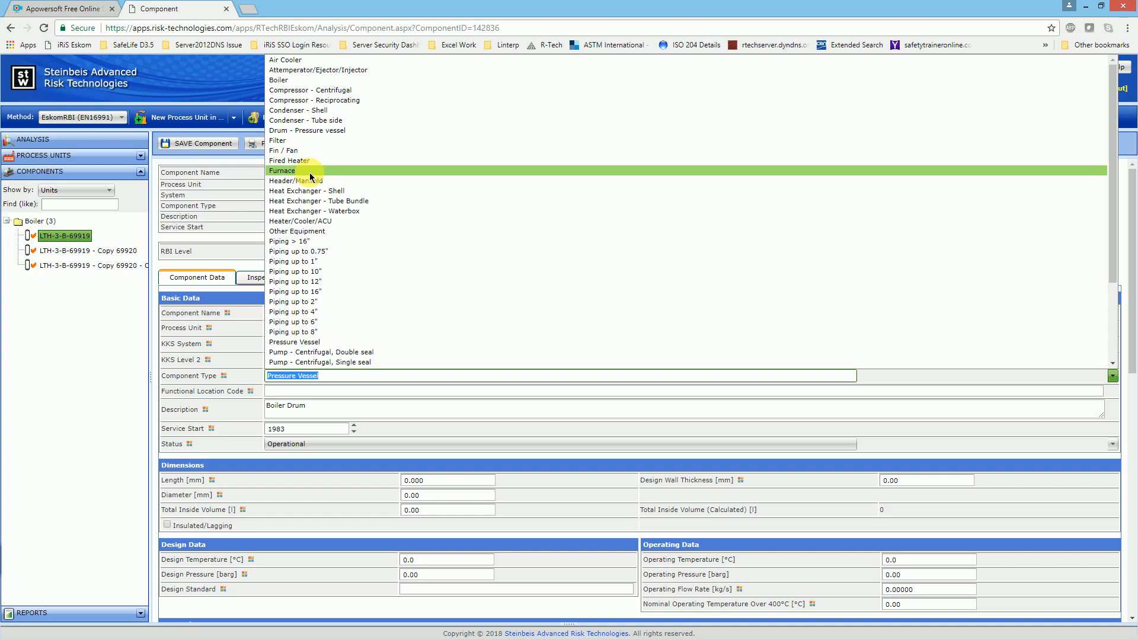
scroll(325, 189, "down", 3)
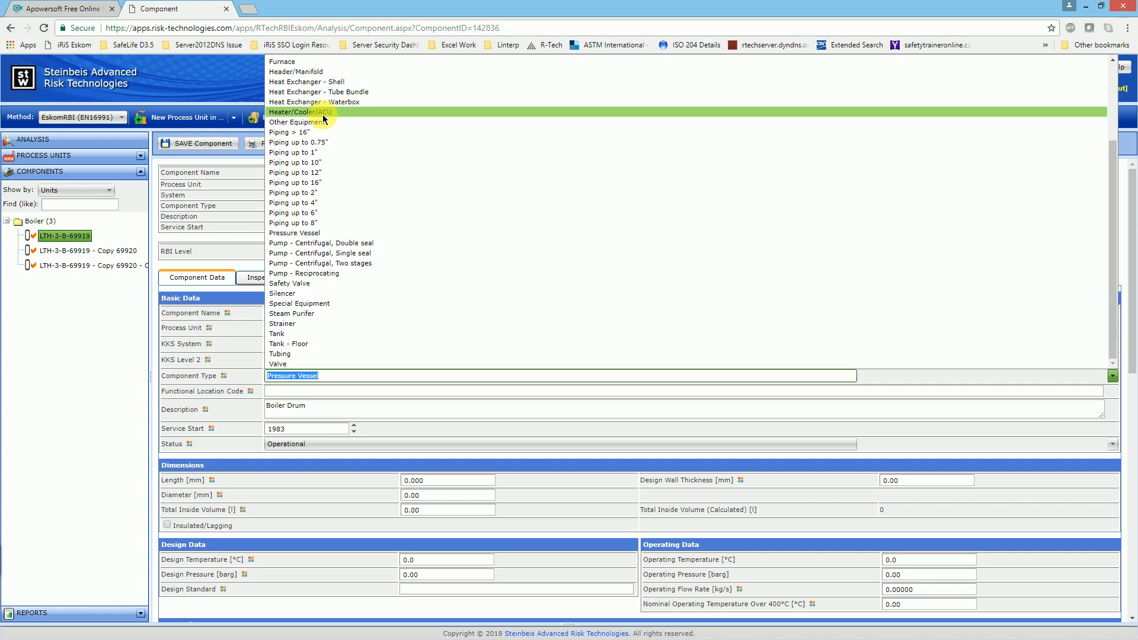
scroll(324, 161, "up", 1)
scroll(326, 166, "up", 2)
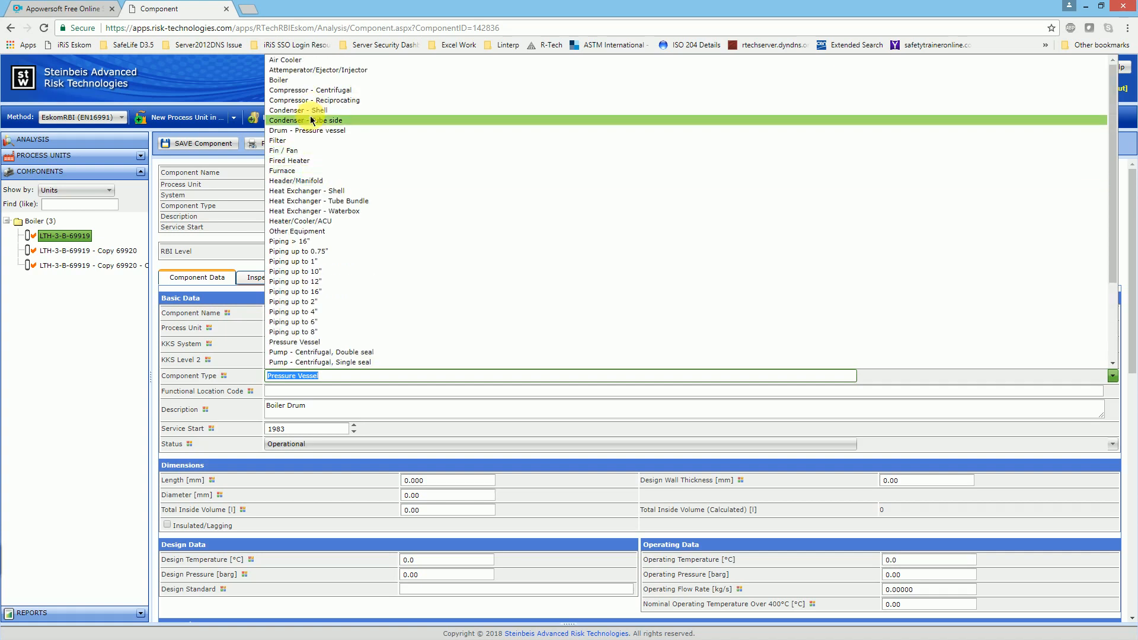
left_click(102, 355)
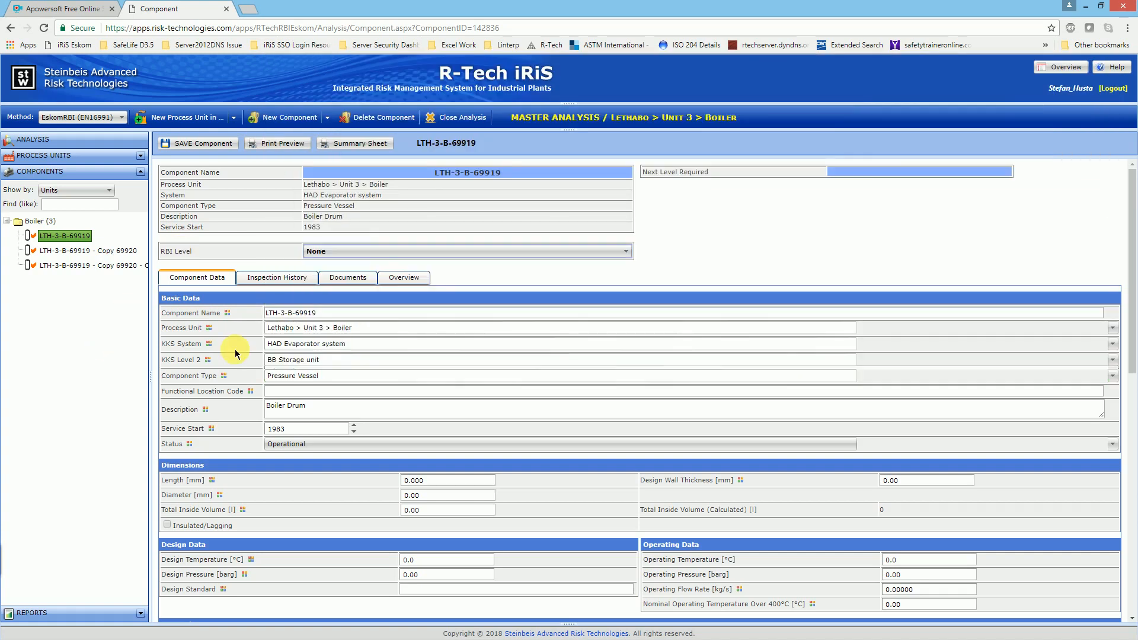
Step: Enter 30HAD10BB001 as the component's Functional Location Code
scroll(266, 374, "down", 1)
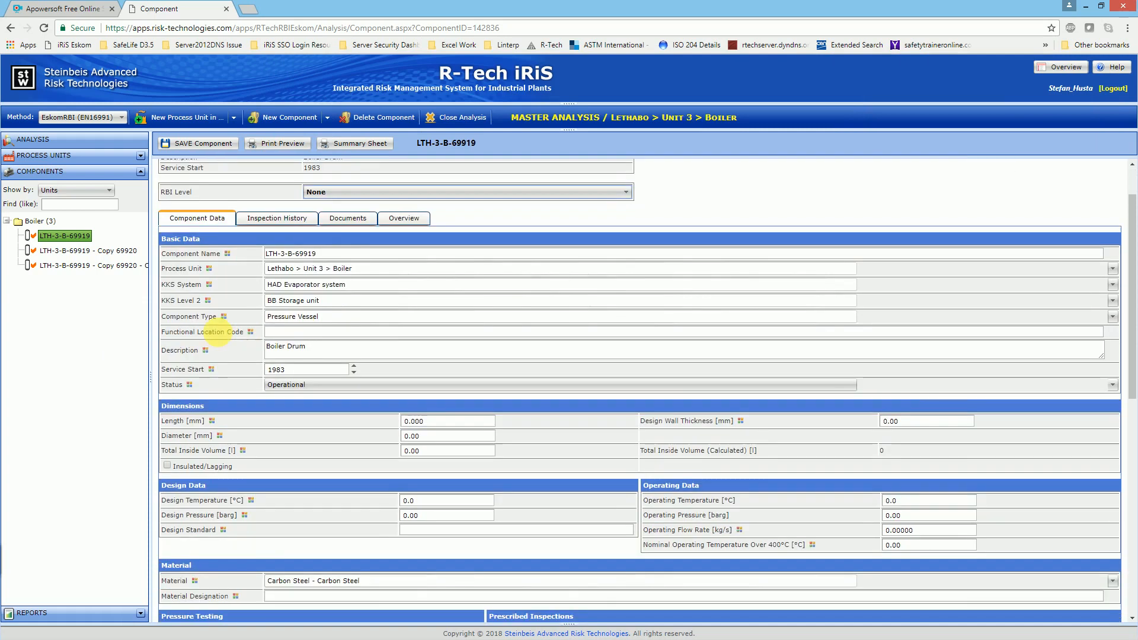
left_click(288, 333)
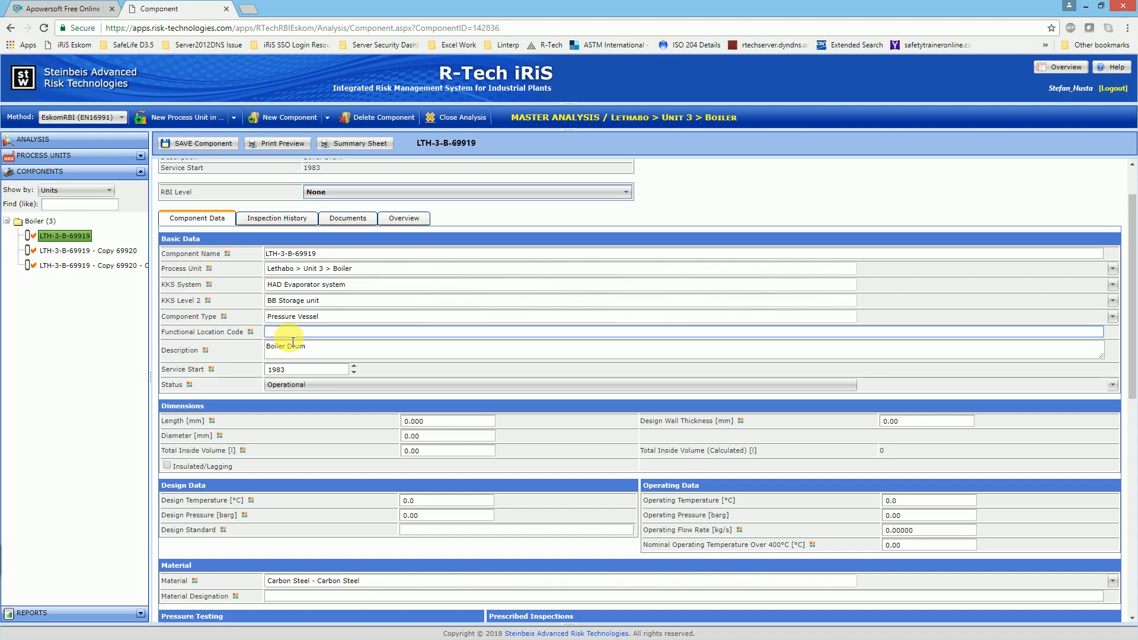
type("30HAD10BB001")
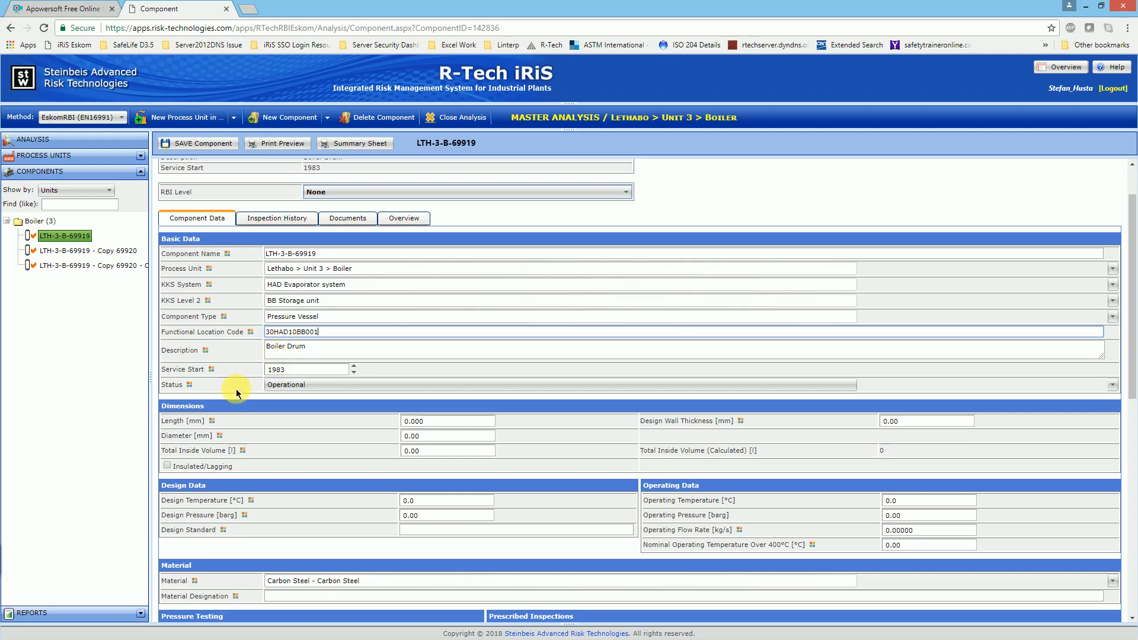
Step: Review the Description and Service Start entries and the available Status options without changing them
left_click(276, 350)
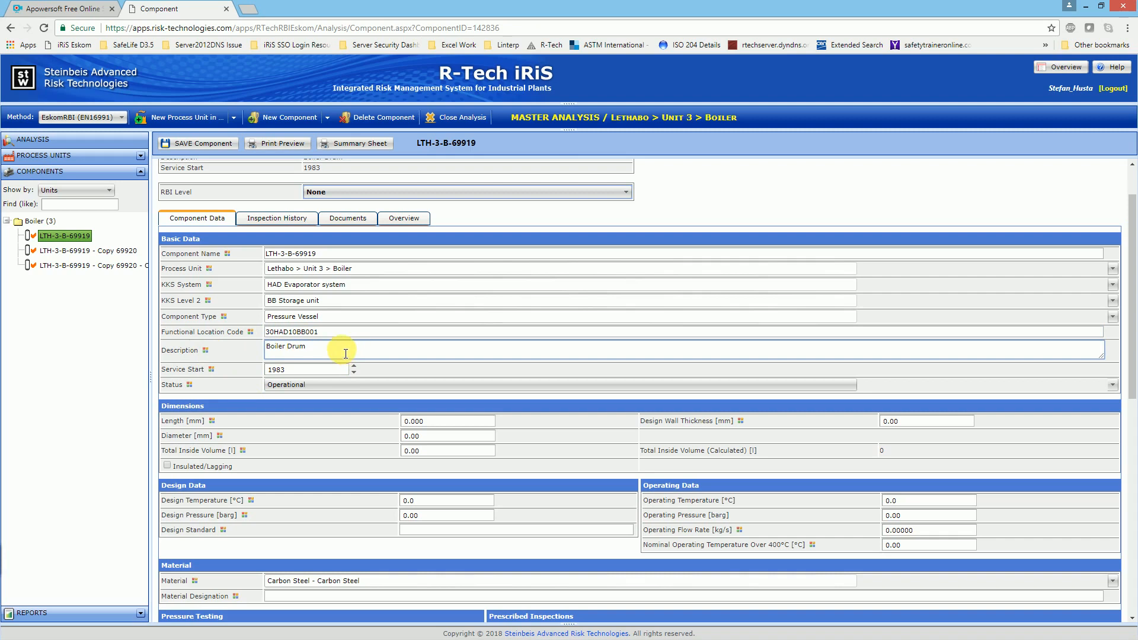
left_click(301, 371)
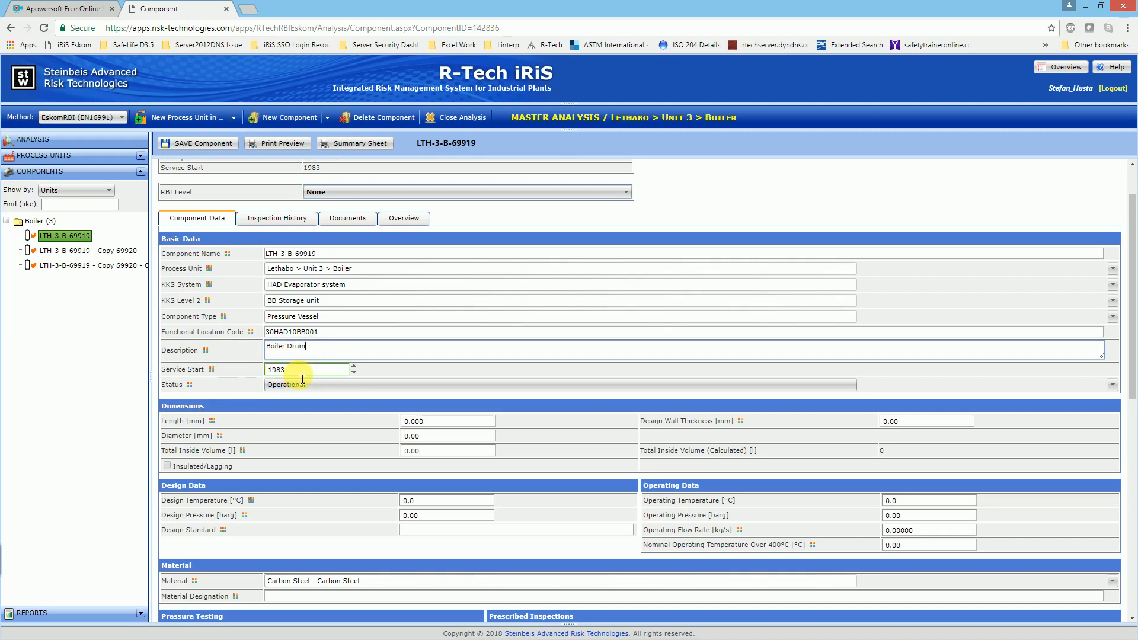
left_click(295, 385)
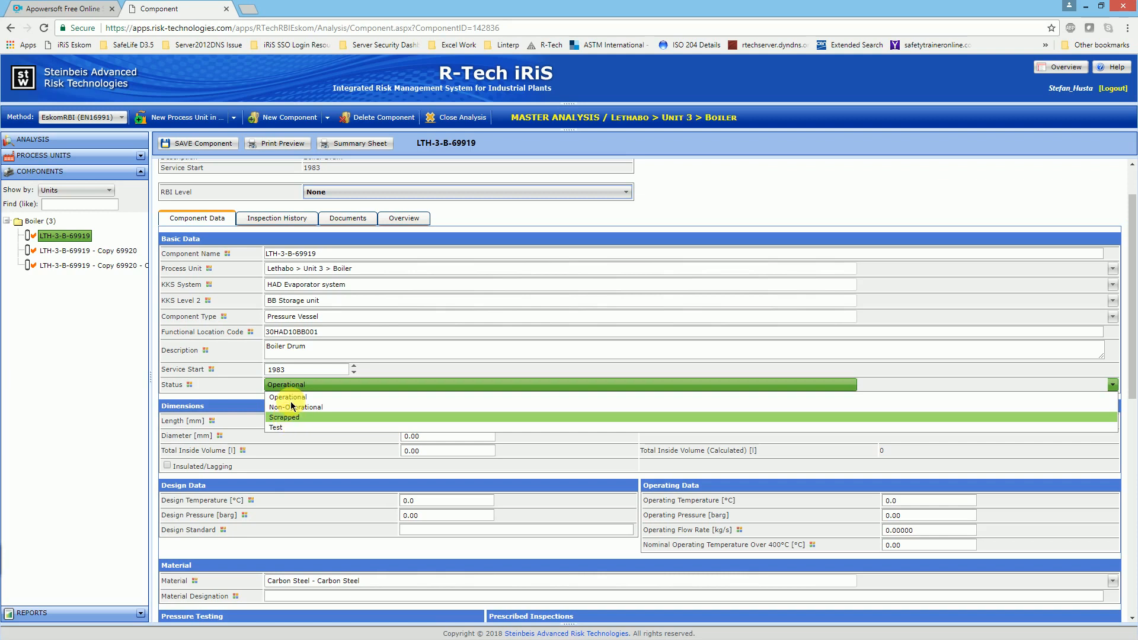
left_click(249, 385)
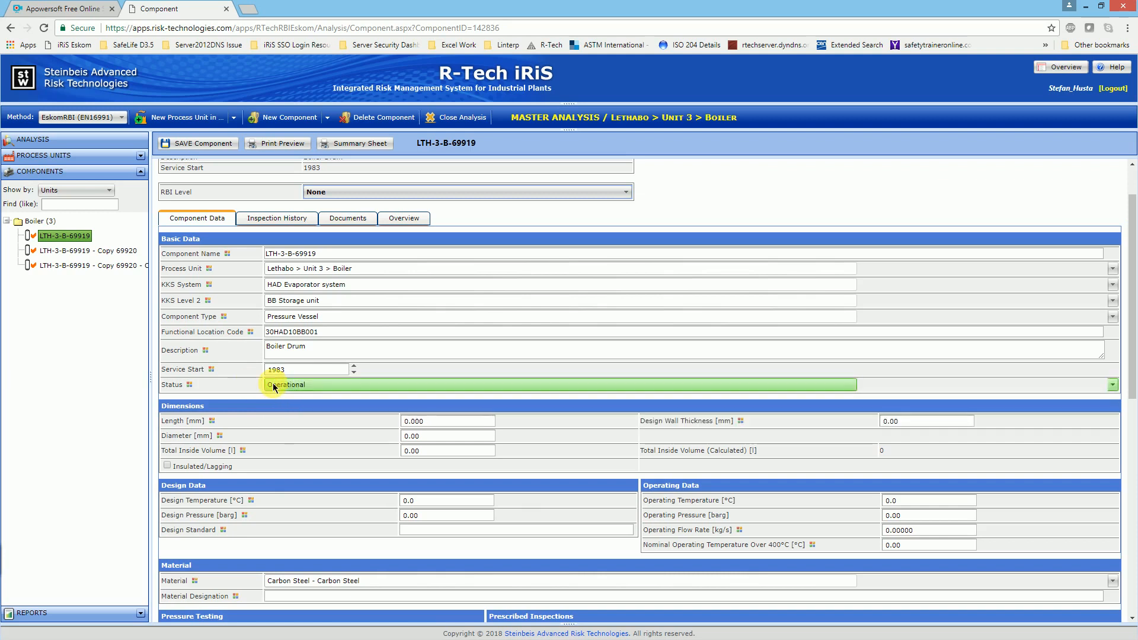
Step: Set the boiler drum's length to 15000 mm and its diameter to 1500 mm
scroll(201, 409, "down", 1)
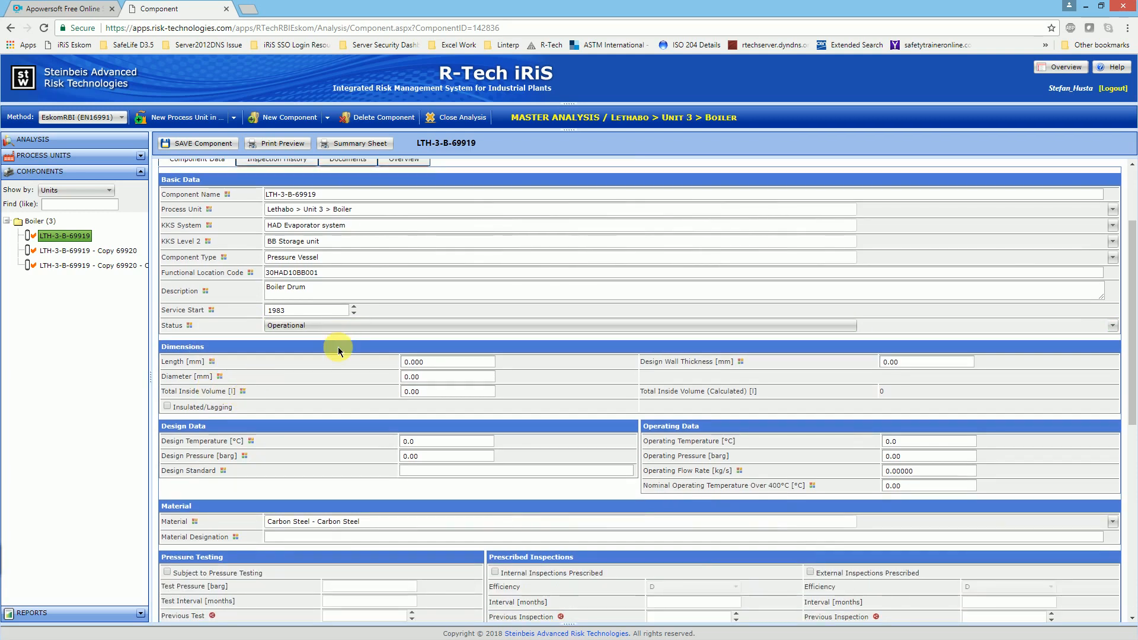
mouse_move(186, 366)
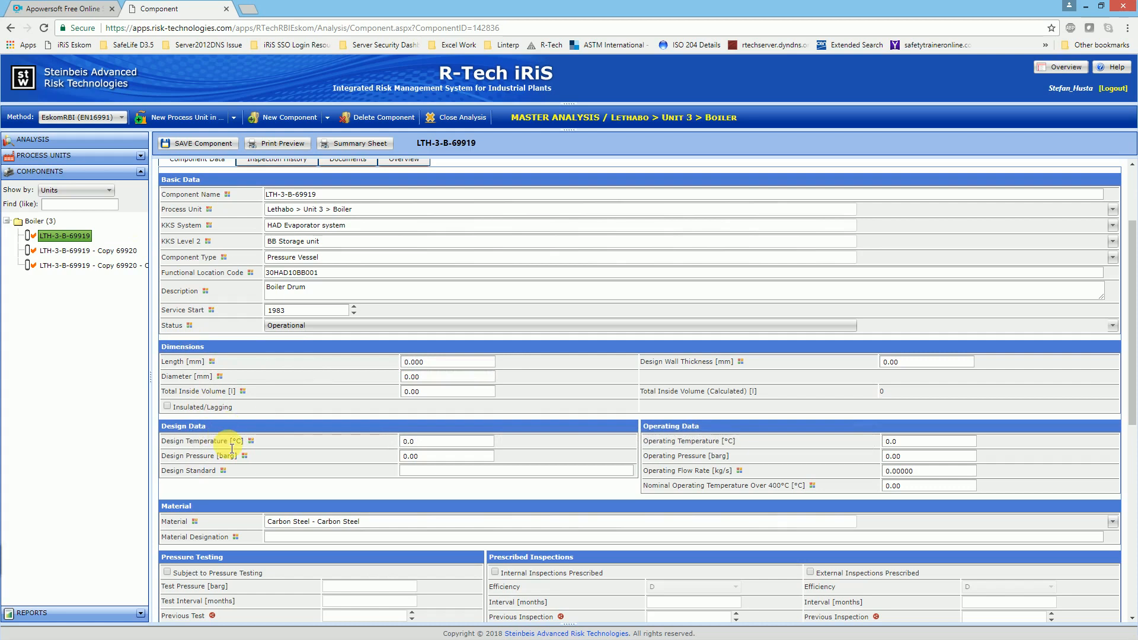
left_click(418, 367)
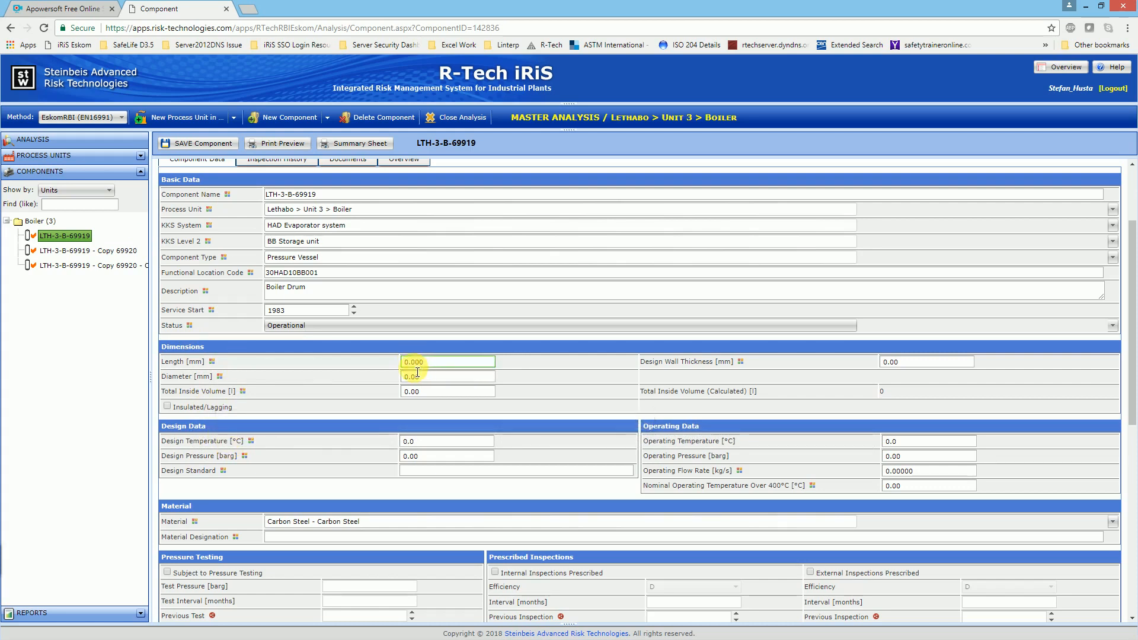
left_click(419, 363)
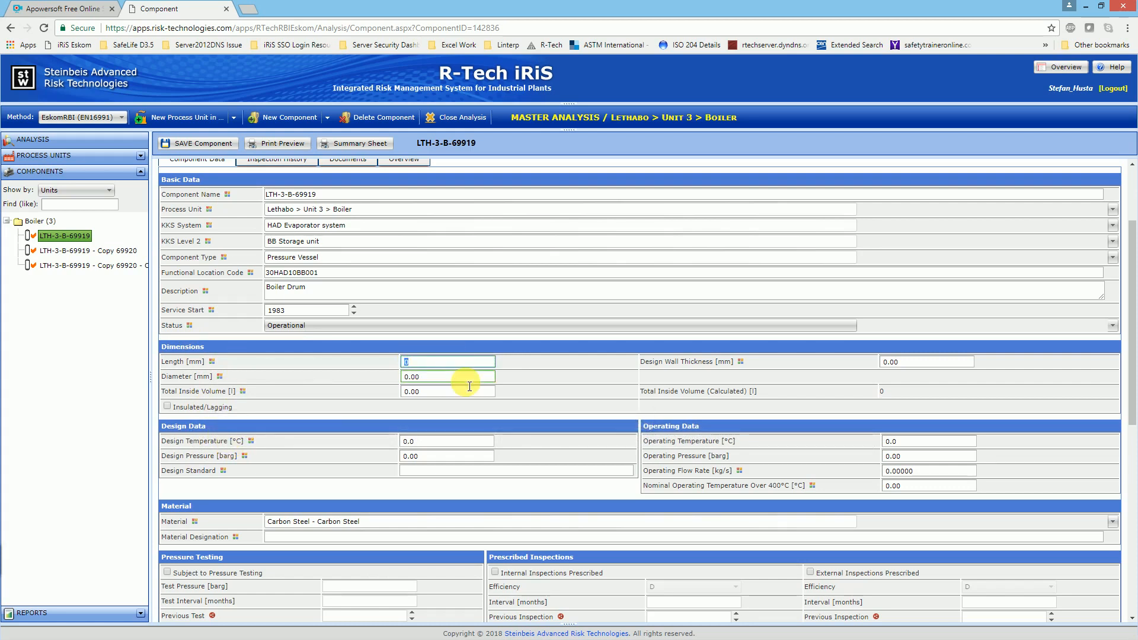
type("15000")
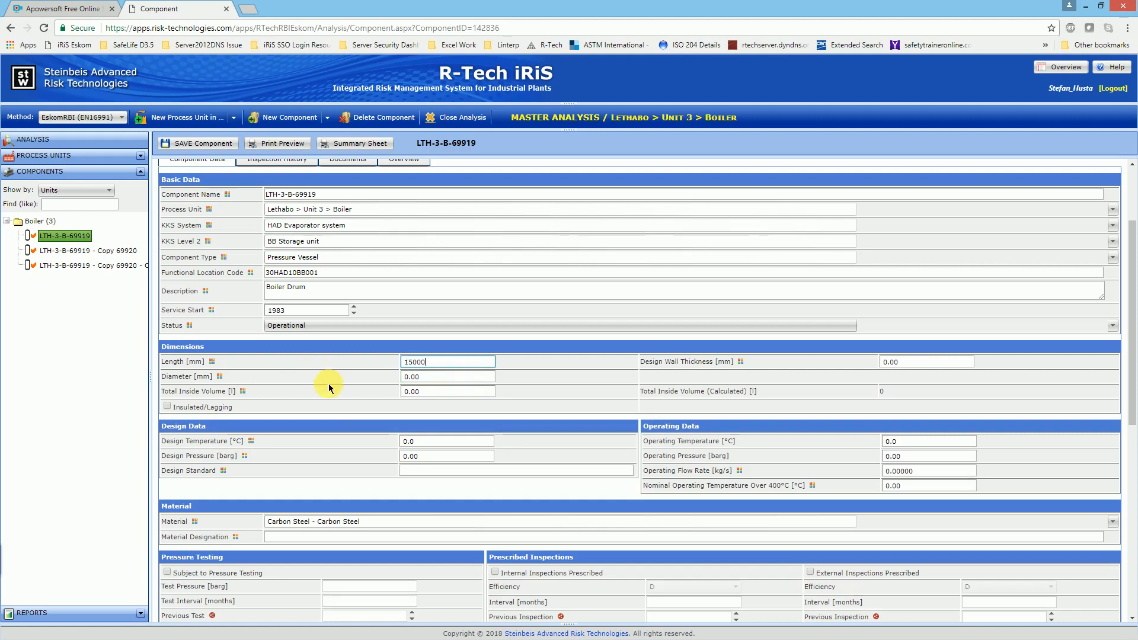
left_click(444, 393)
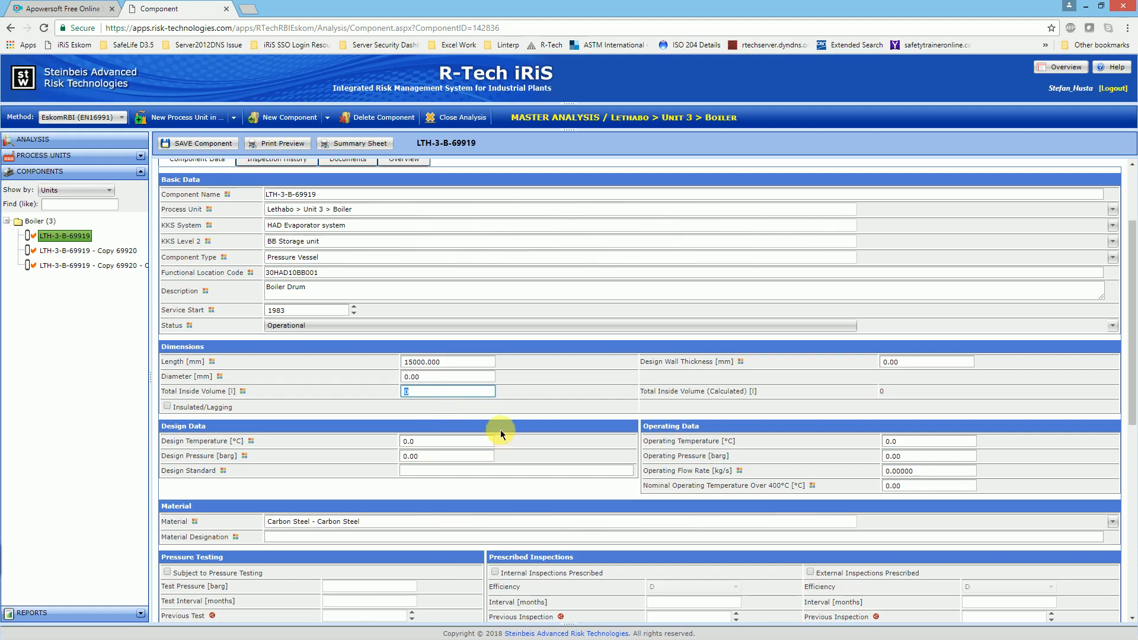
left_click(431, 377)
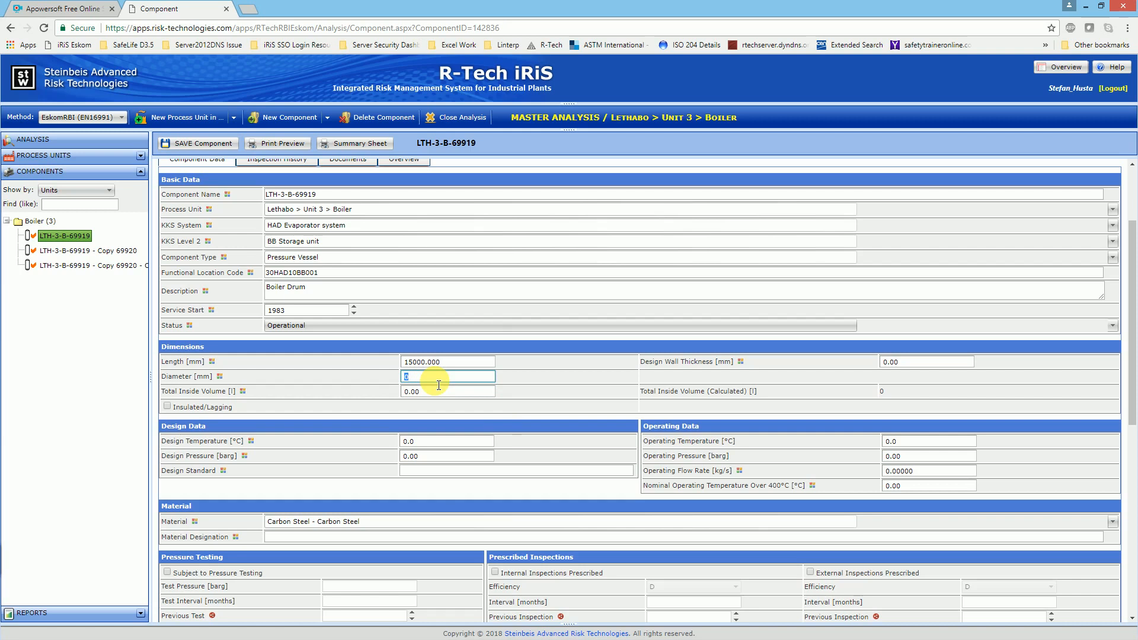
type("1500")
Step: Set the design wall thickness to 55 mm and save the component
left_click(891, 361)
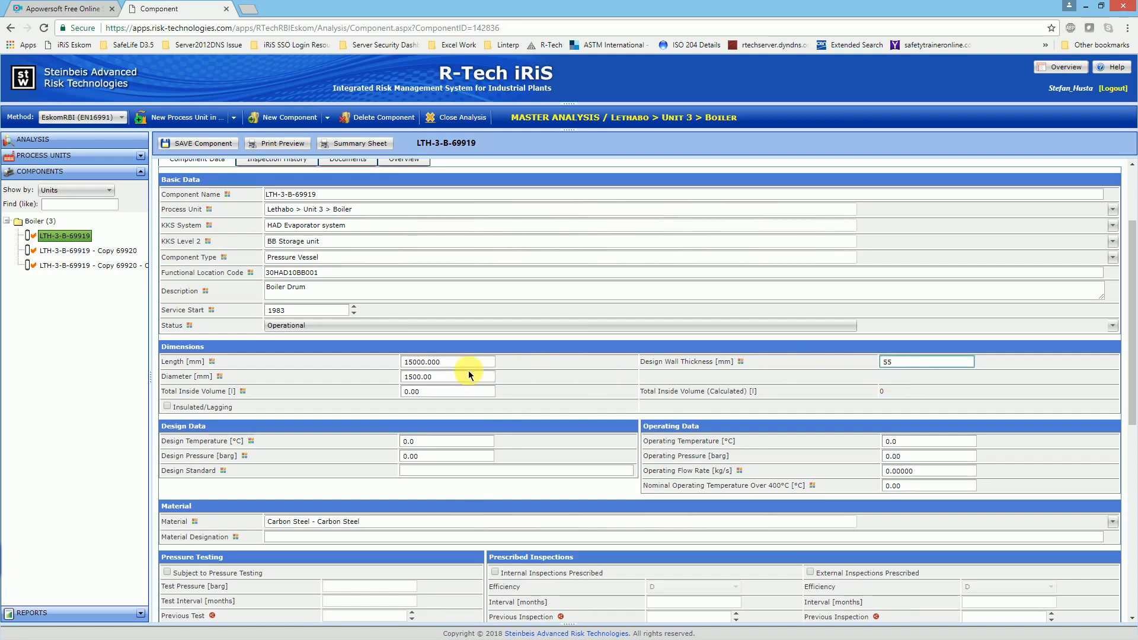
left_click(552, 377)
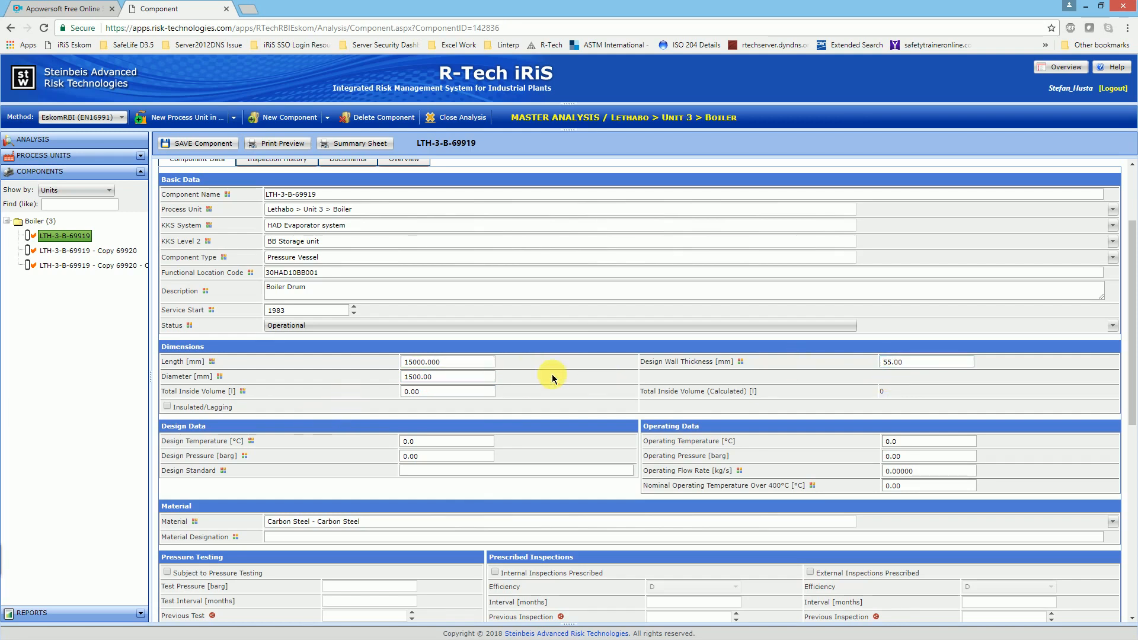
left_click(195, 145)
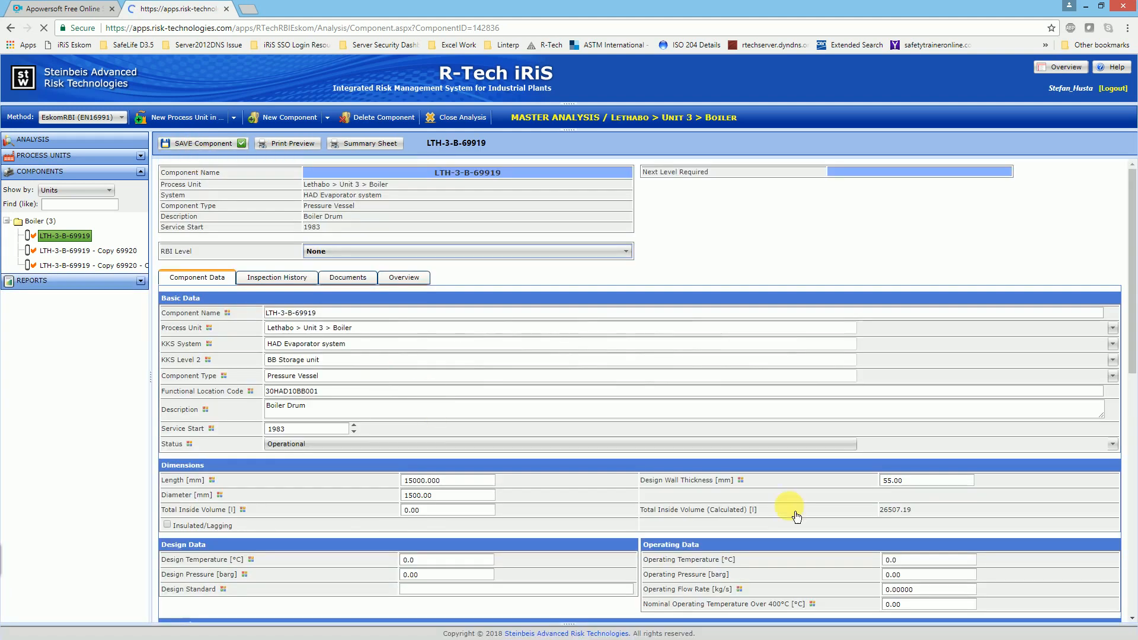
Step: Set the drum's design pressure to 210 barg and its operating pressure to 189 barg
scroll(886, 511, "down", 2)
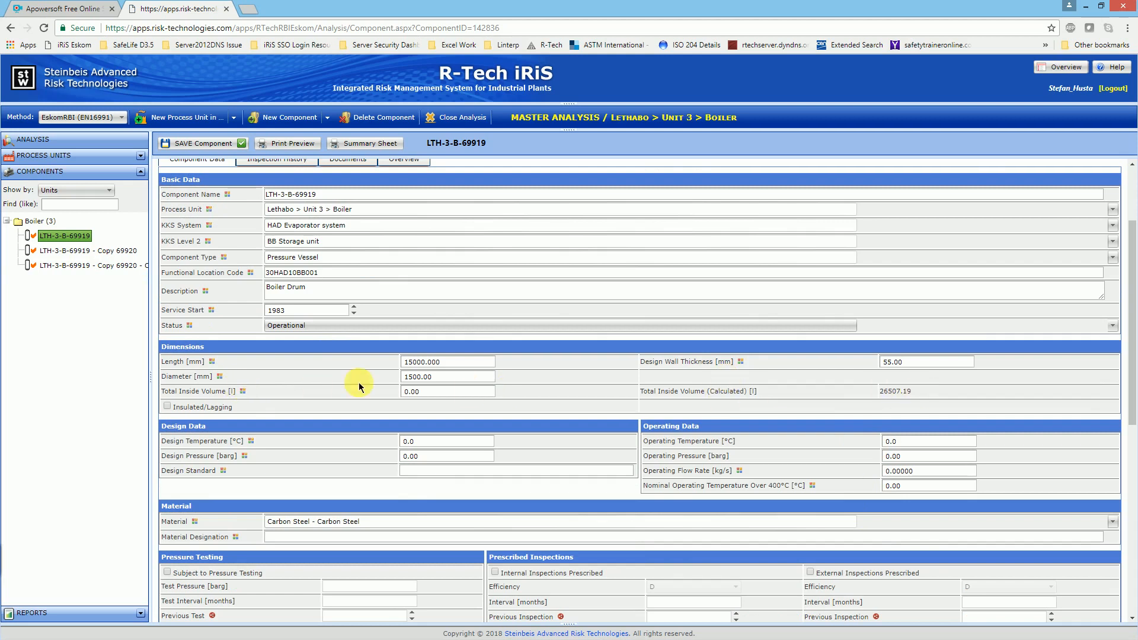
left_click(429, 391)
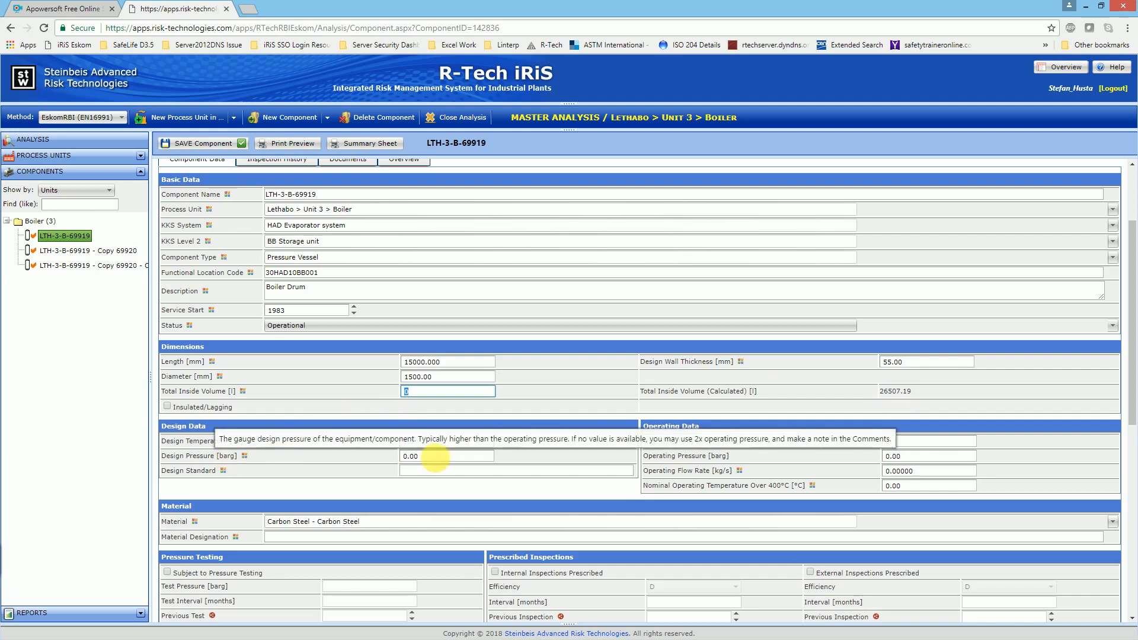
left_click(446, 456)
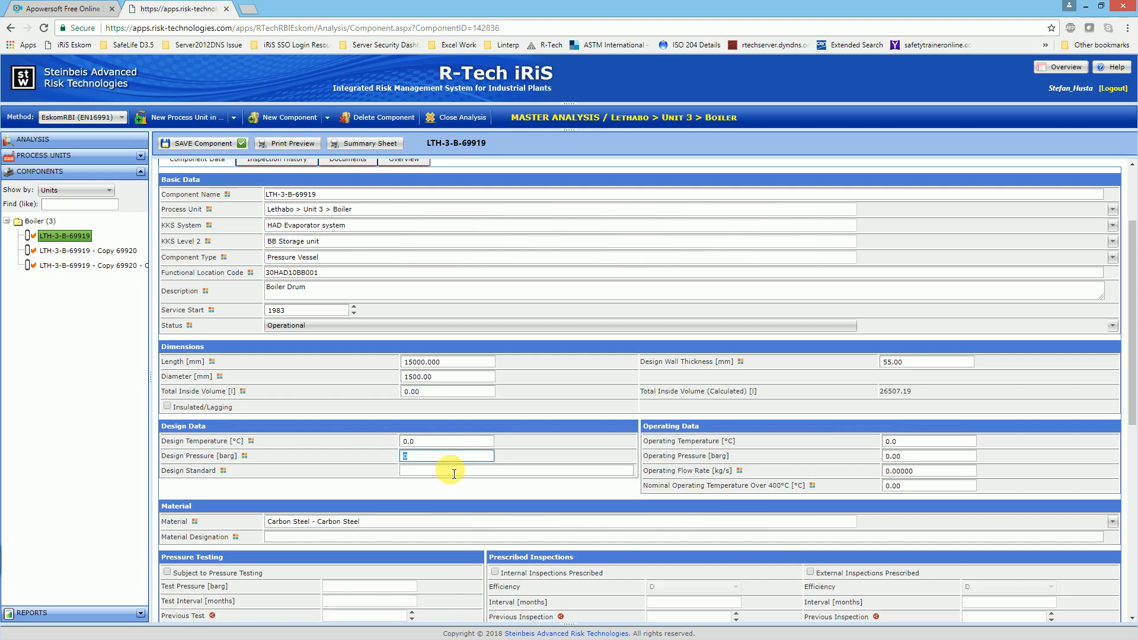
type("237")
key("BackSpace")
type("1")
left_click(913, 460)
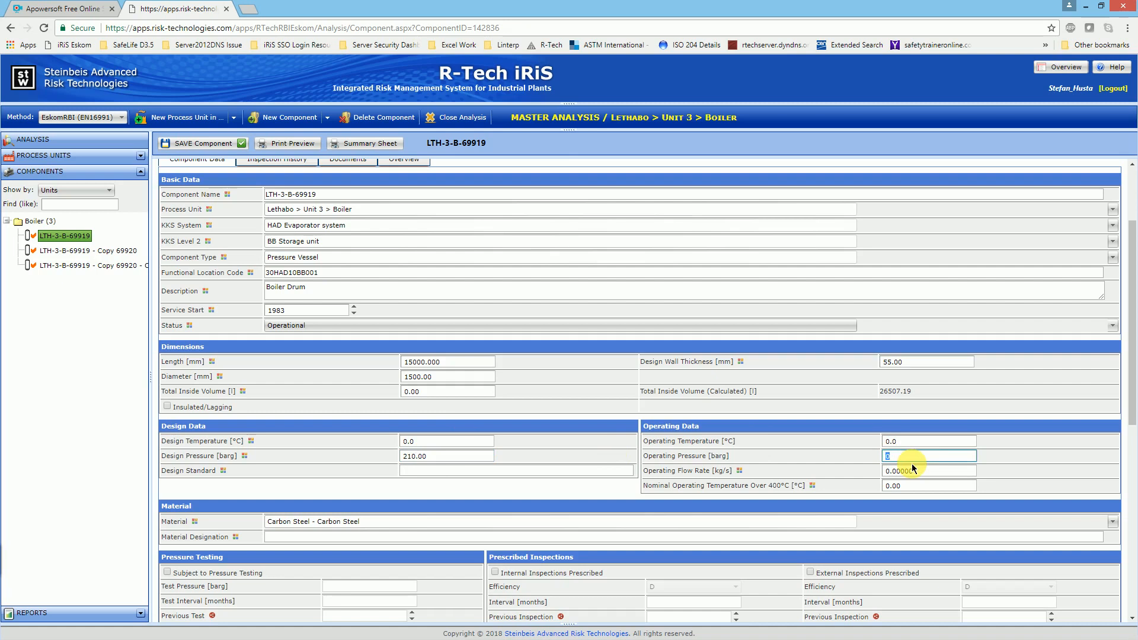
Step: Set the design temperature to 350 °C and the operating temperature to 330 °C, and save the component
left_click(438, 439)
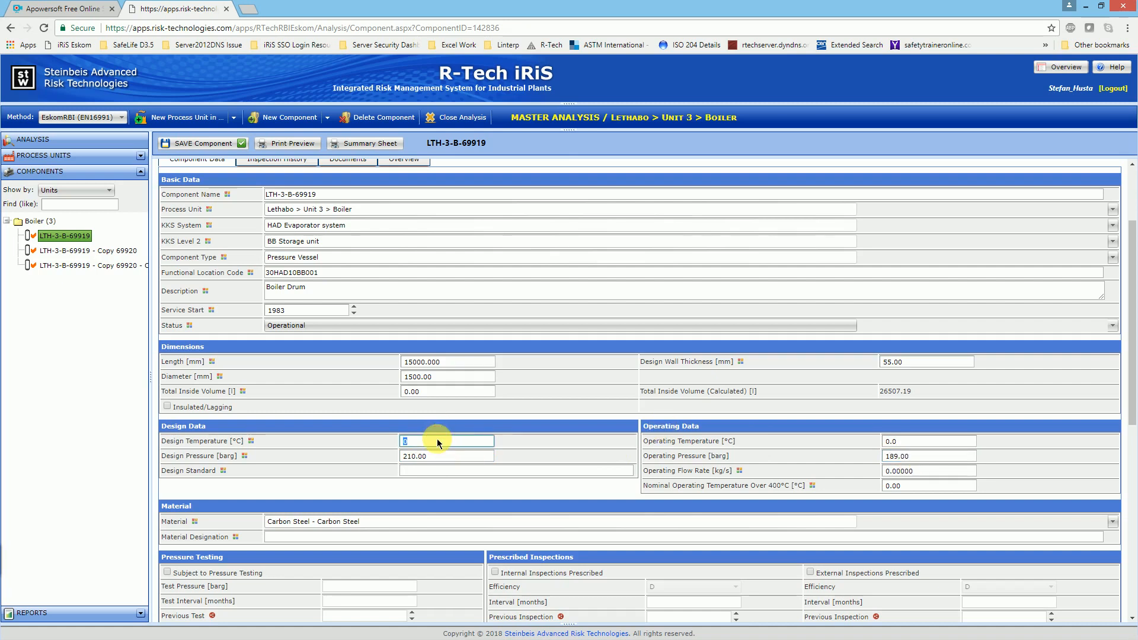
type("350")
left_click(909, 444)
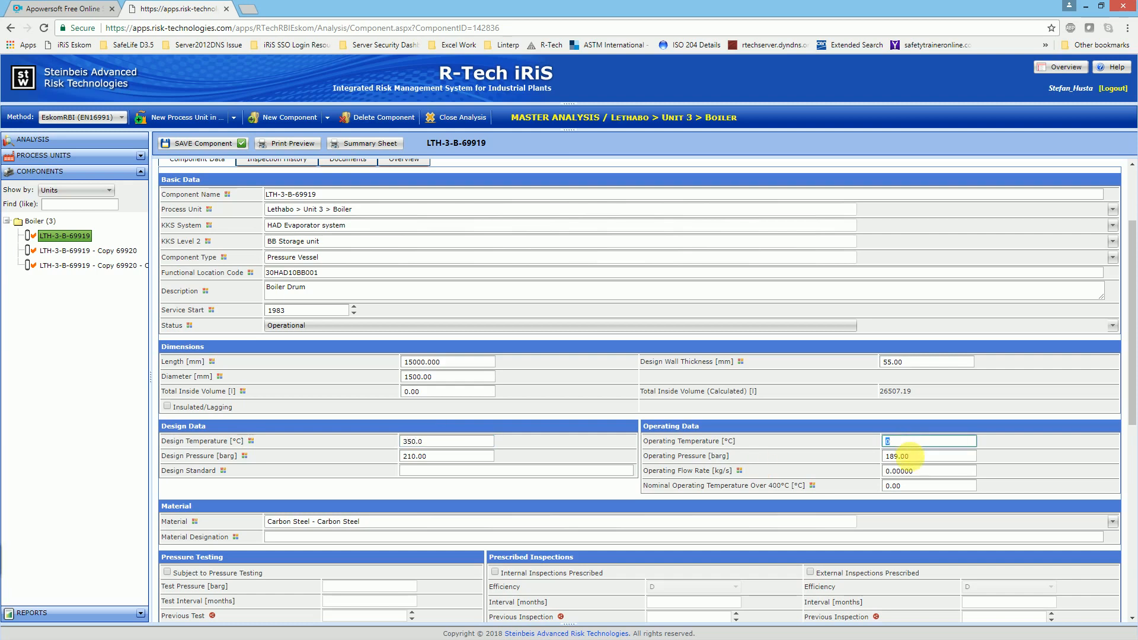
type("330")
left_click(201, 153)
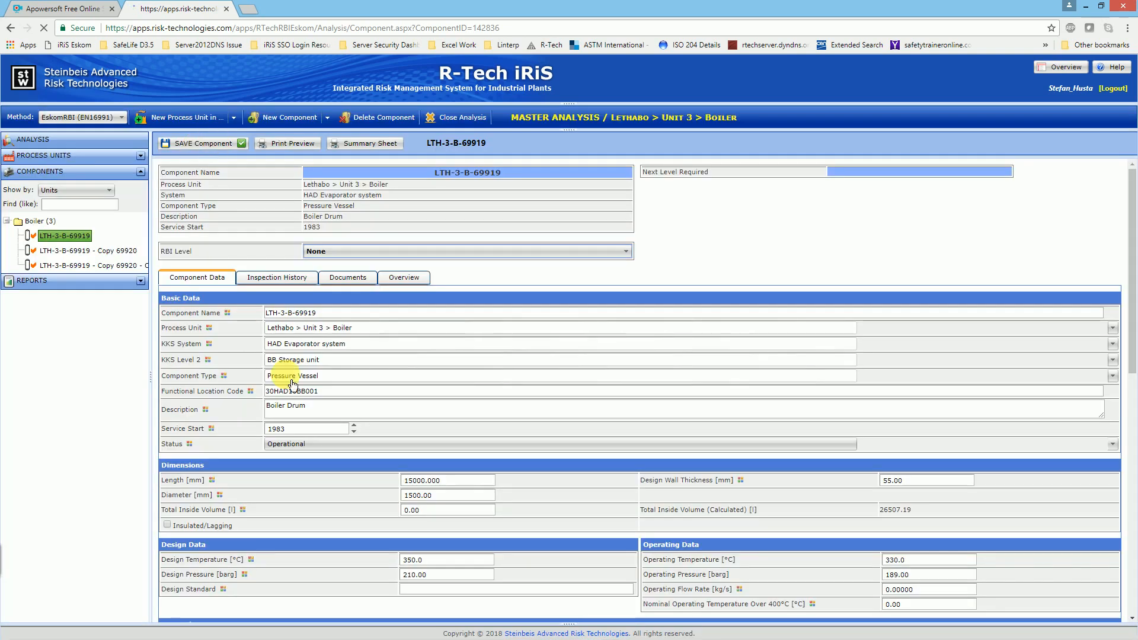
Step: In the analysis settings, check the Length Unit options and switch the Pressure Unit to the listed alternative to bar
scroll(469, 486, "down", 2)
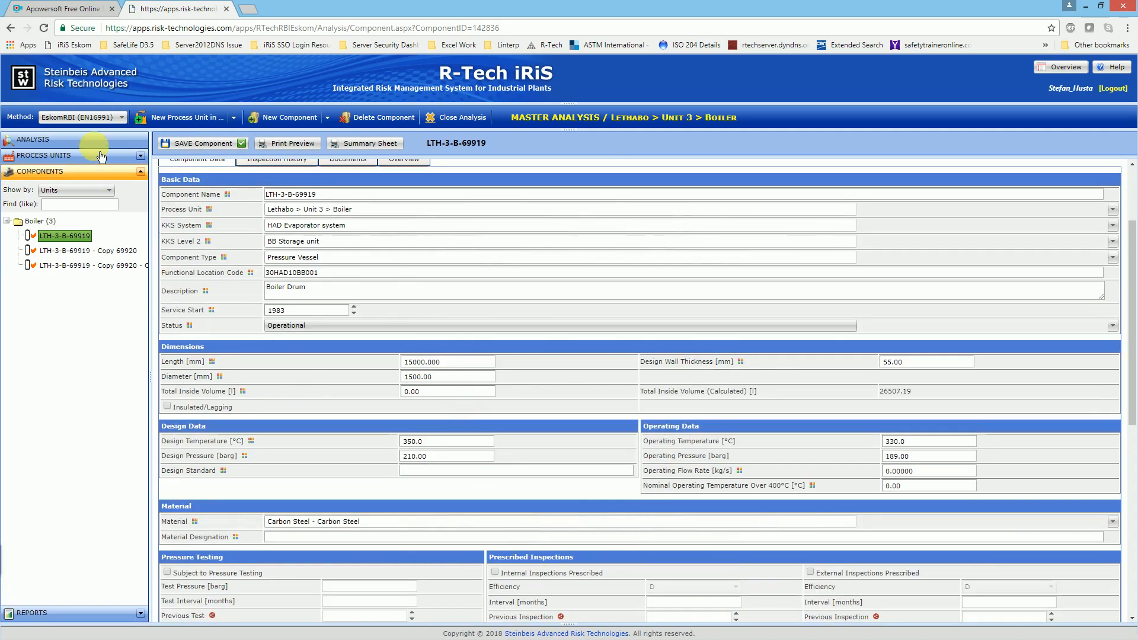
left_click(53, 139)
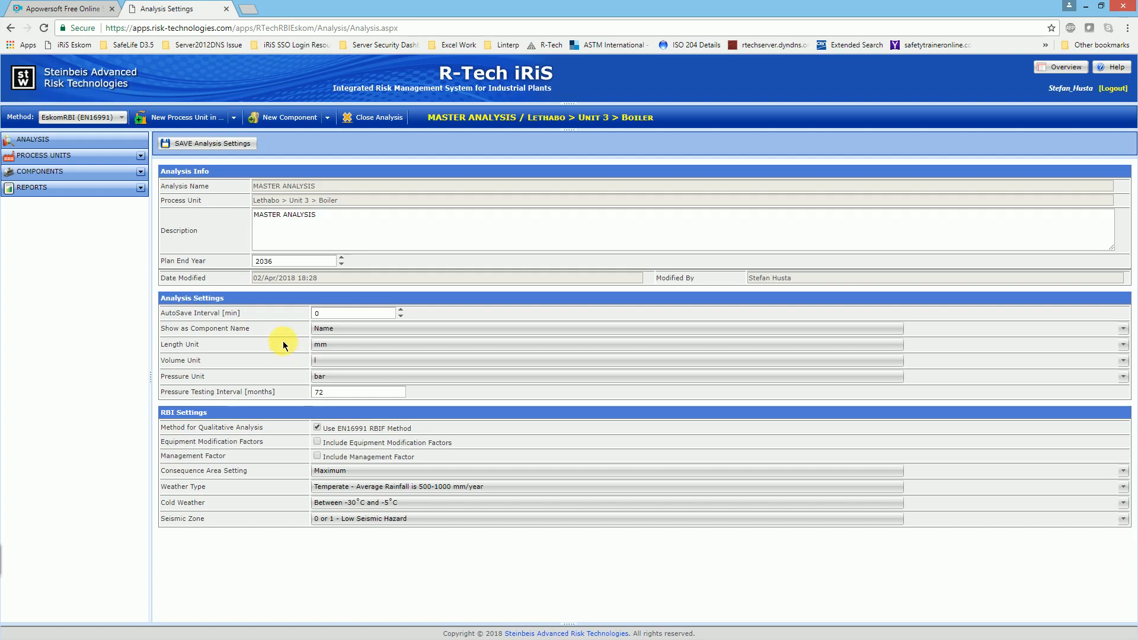
left_click(323, 344)
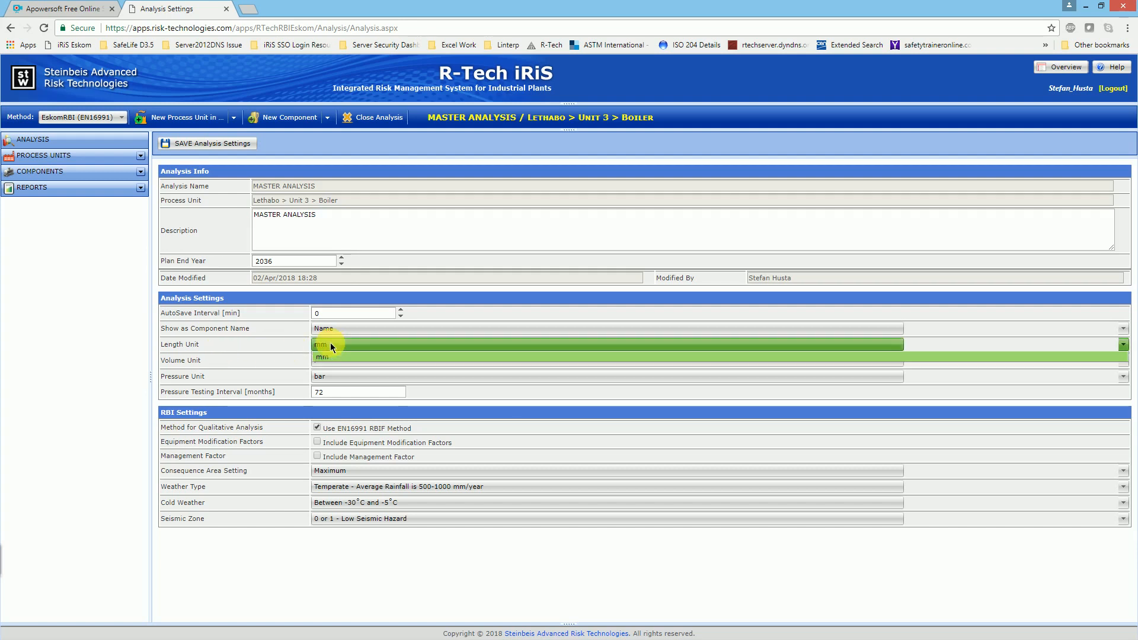
left_click(294, 346)
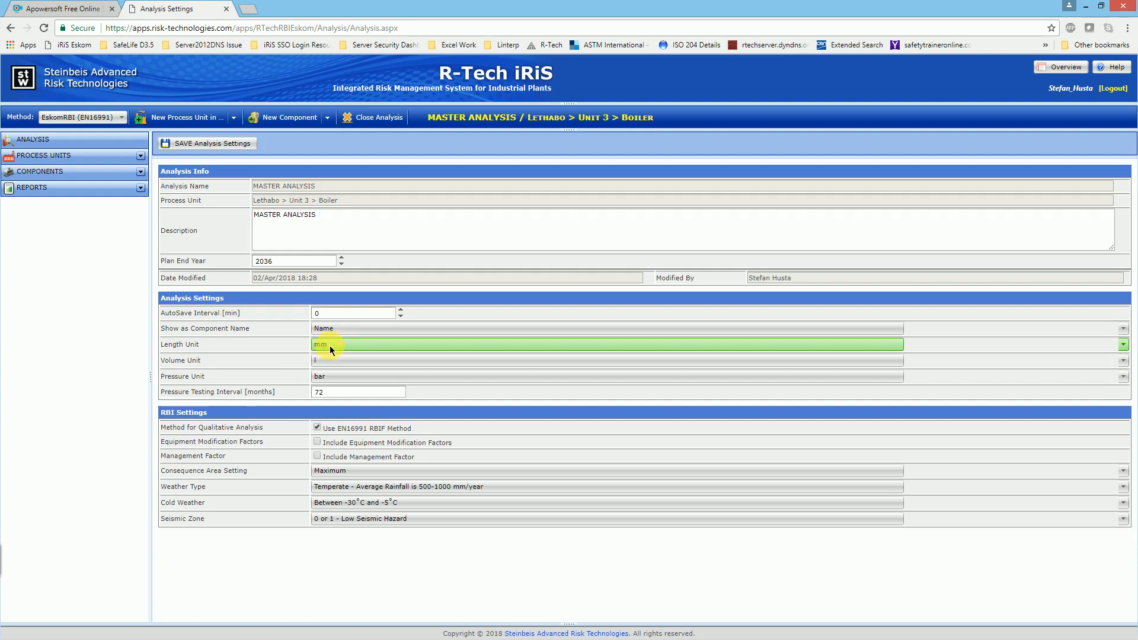
left_click(334, 376)
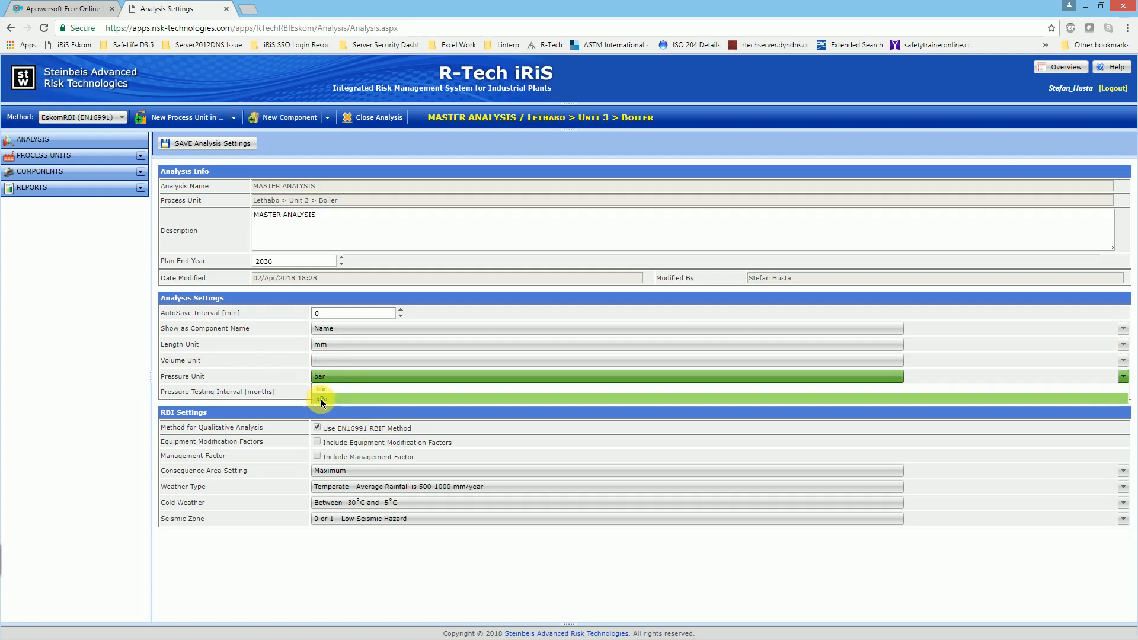
left_click(321, 400)
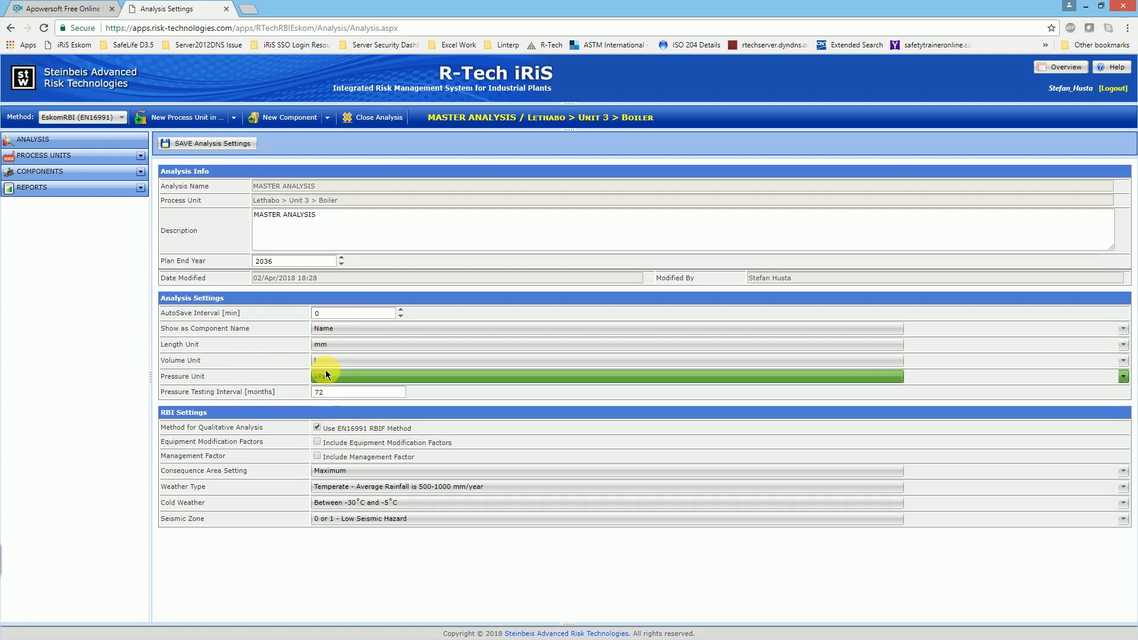
Step: Save the analysis settings with kPa as the pressure unit and reopen component LTH-3-B-69919 to check its design and operating data
left_click(198, 144)
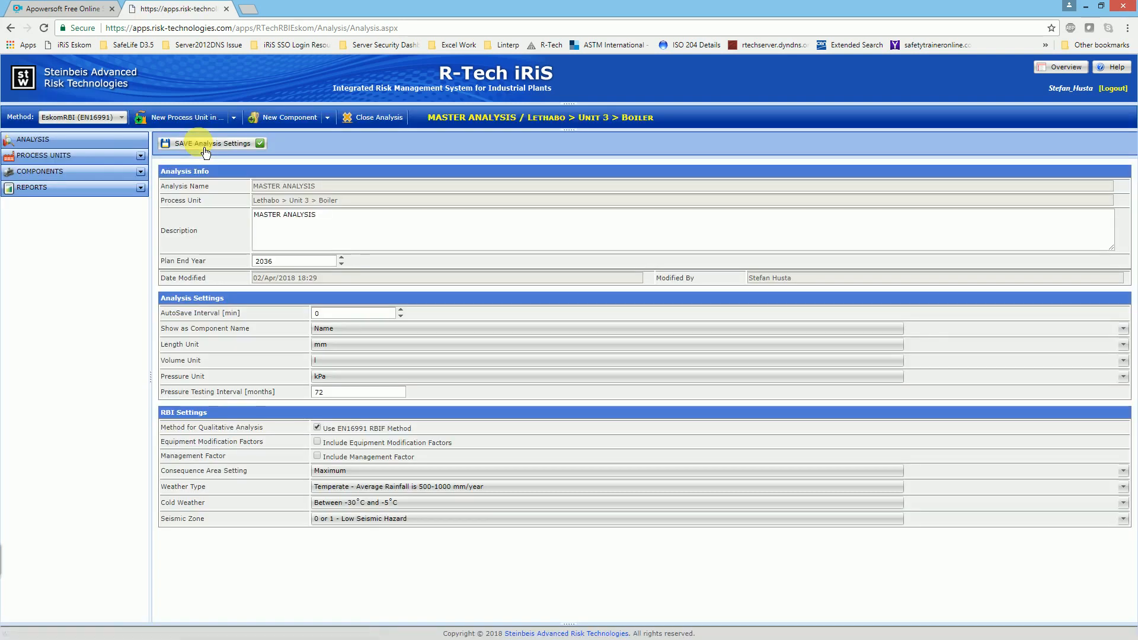
left_click(140, 172)
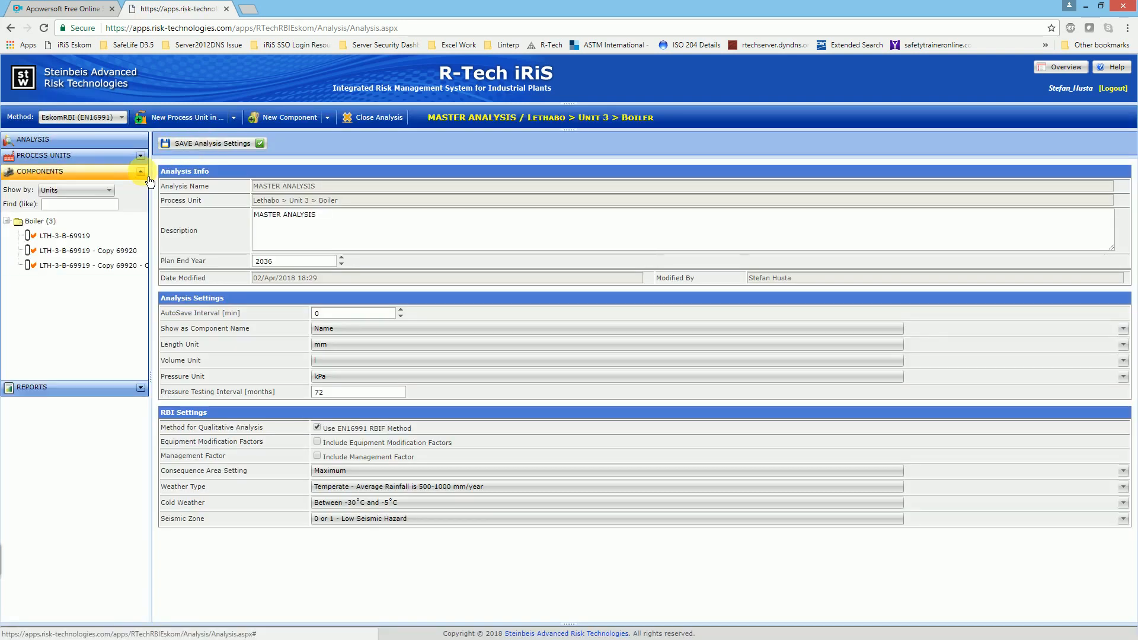
left_click(69, 237)
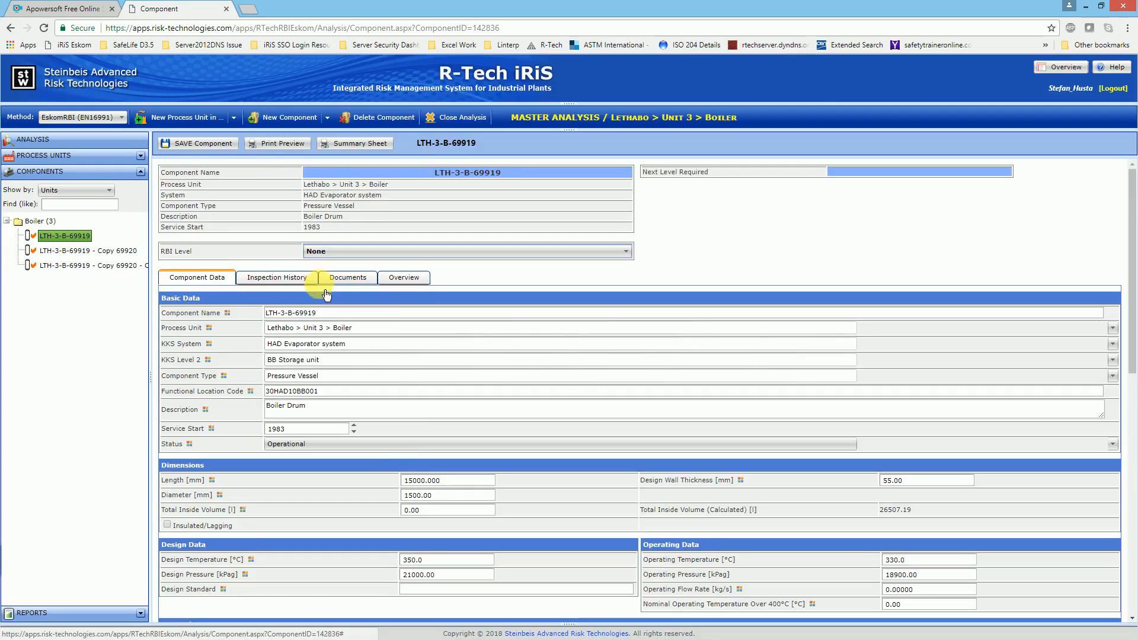
left_click(426, 574)
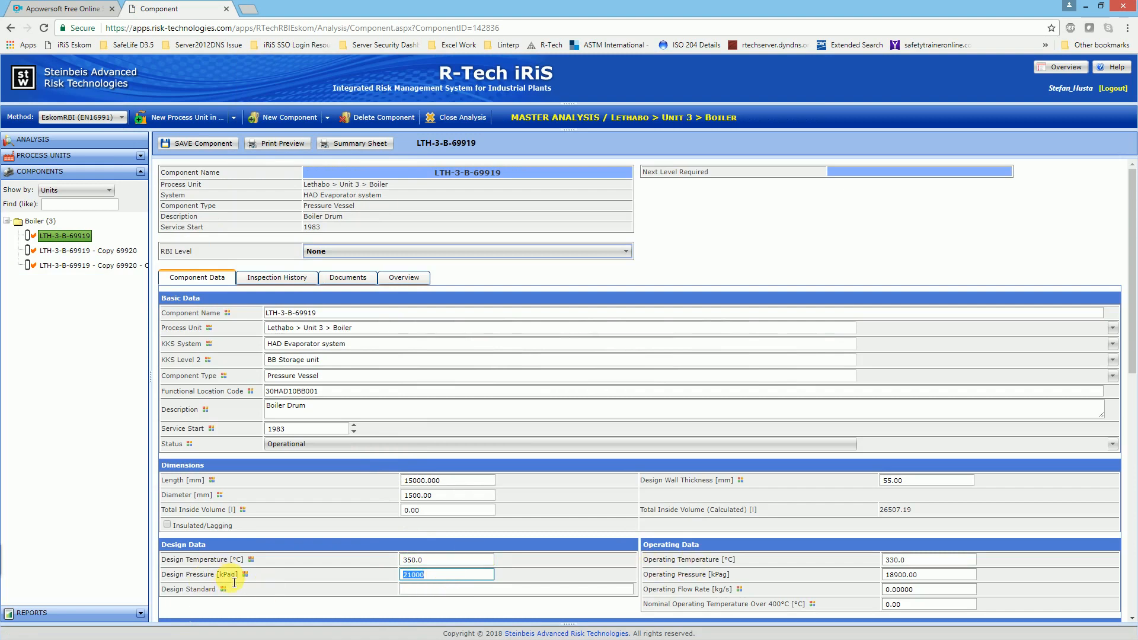
mouse_move(234, 583)
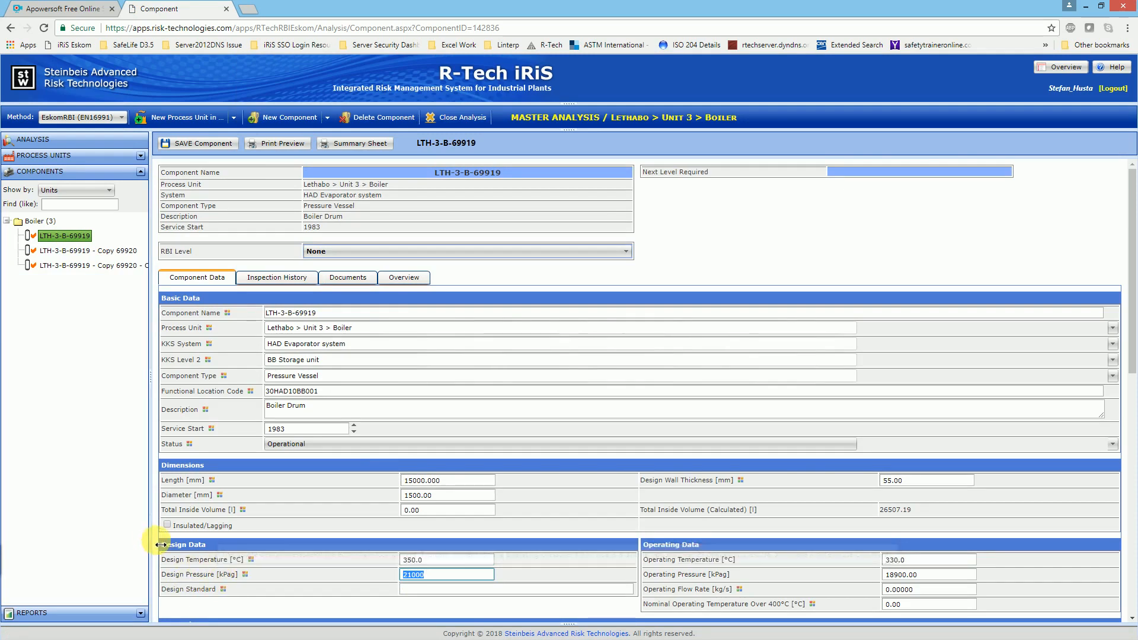
scroll(275, 518, "down", 1)
scroll(335, 493, "down", 2)
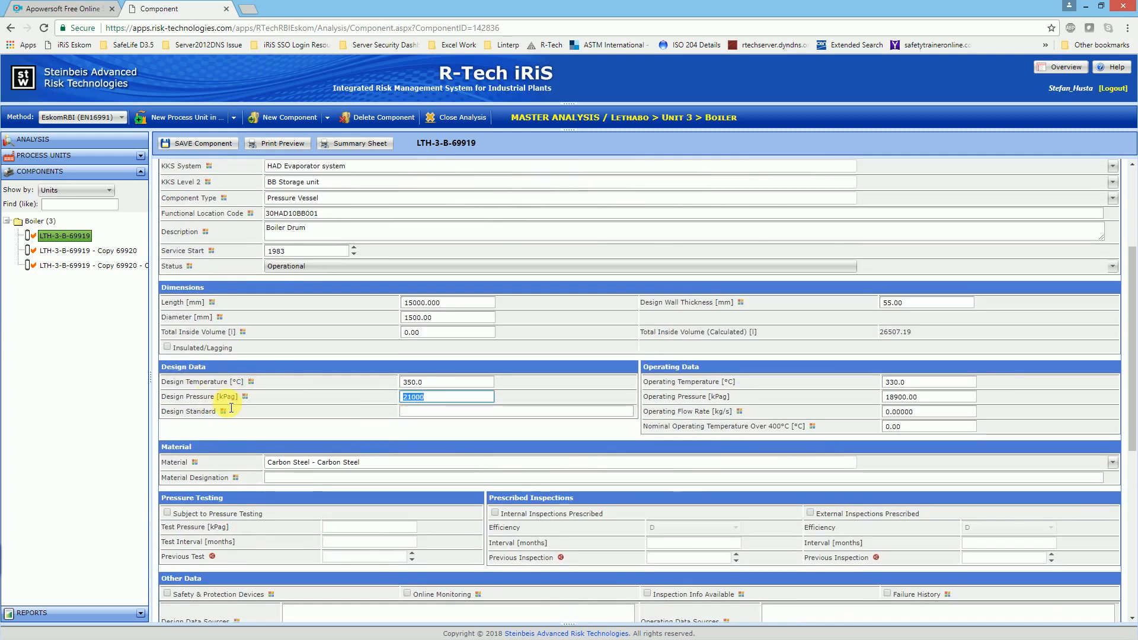
mouse_move(208, 403)
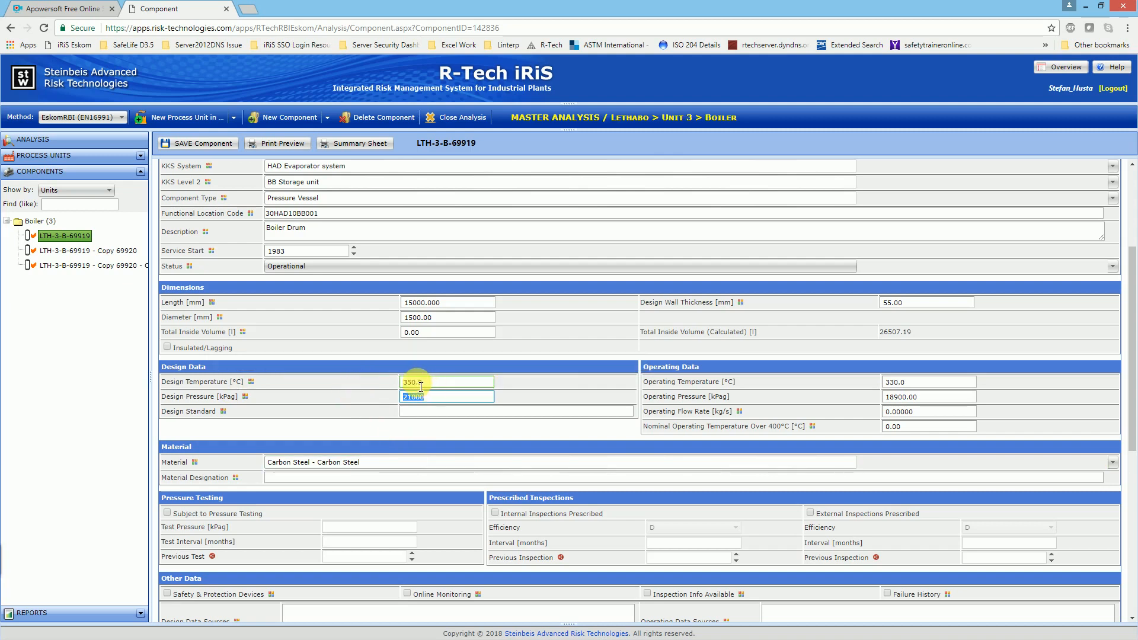
mouse_move(699, 382)
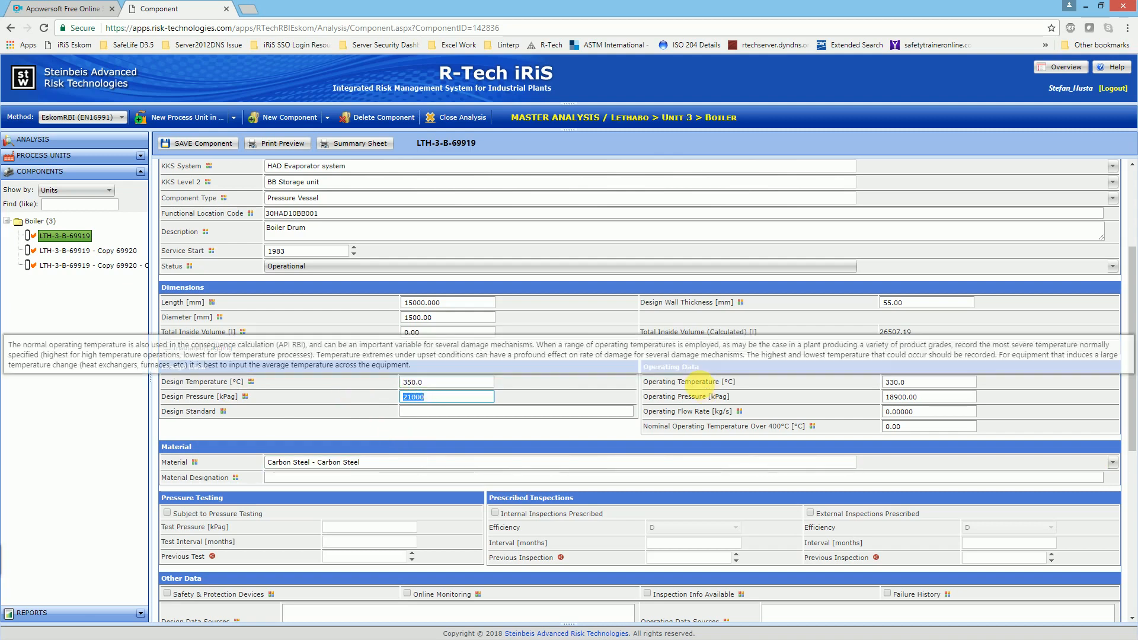
Step: Look through the list of available materials for the boiler drum, leaving the current selection in place
scroll(529, 400, "down", 1)
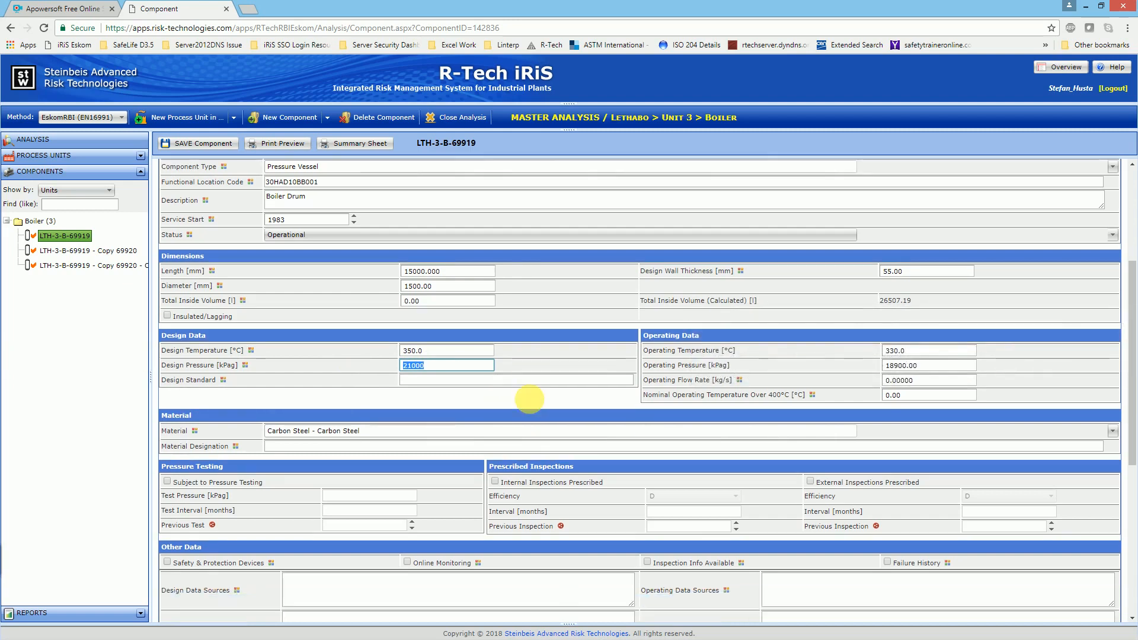
scroll(528, 400, "down", 3)
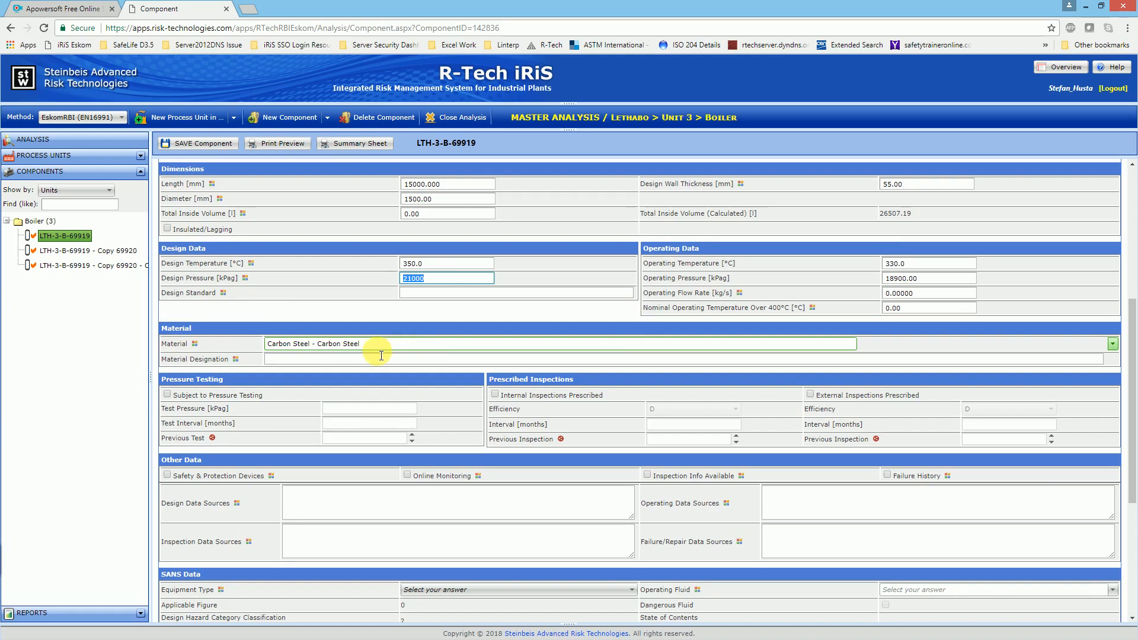
left_click(280, 359)
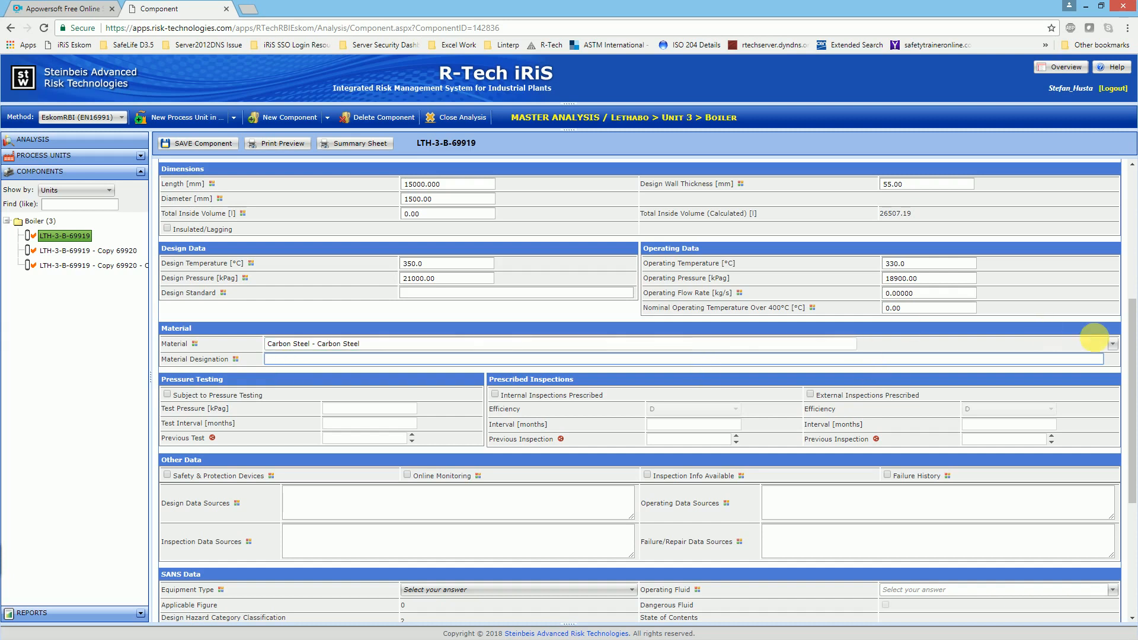
left_click(1114, 344)
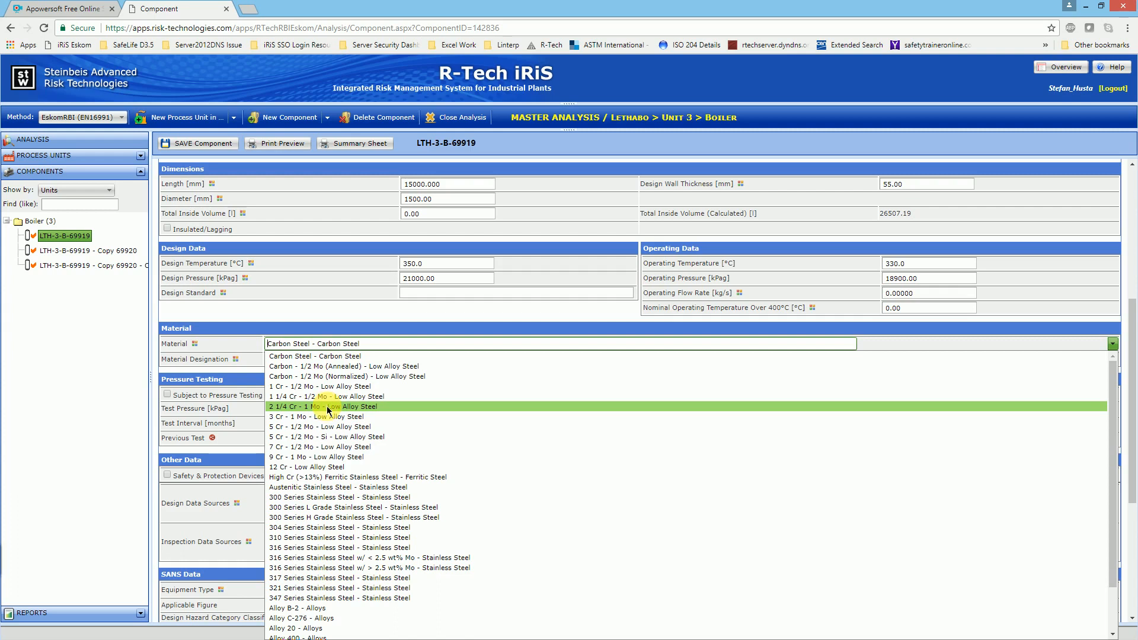
key("Up")
key("Up")
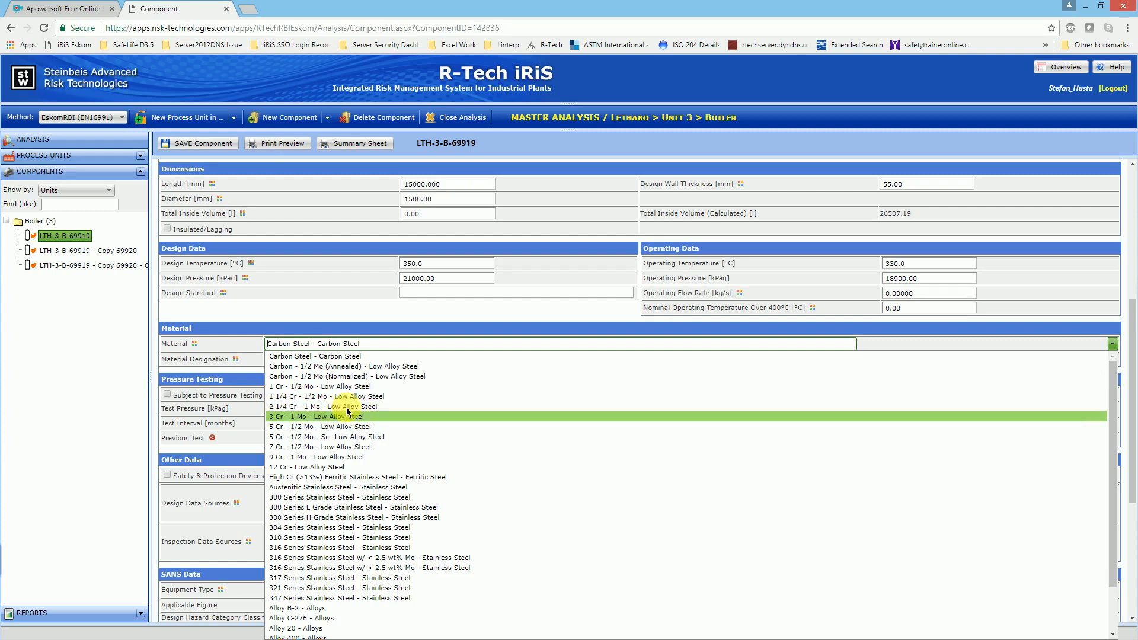
scroll(347, 411, "down", 1)
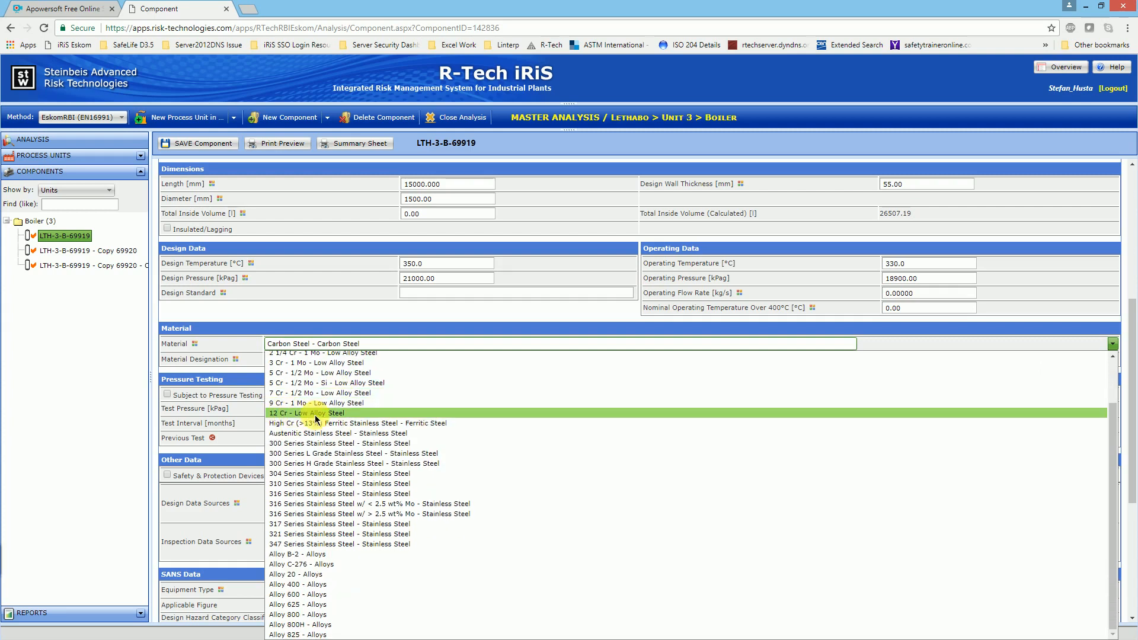
scroll(316, 418, "up", 1)
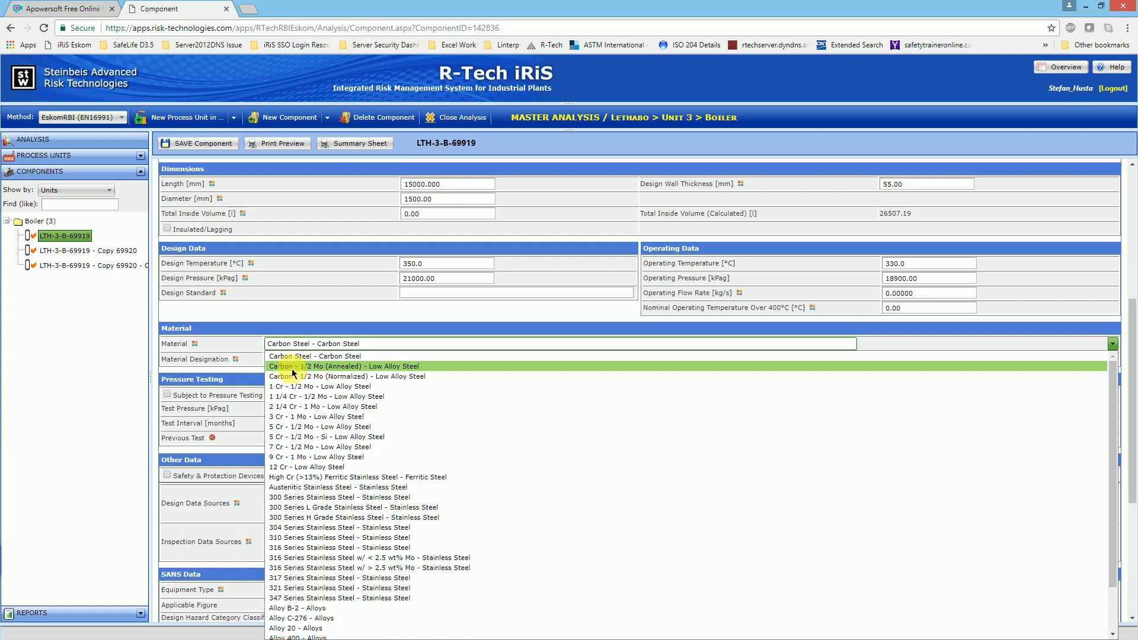
left_click(244, 342)
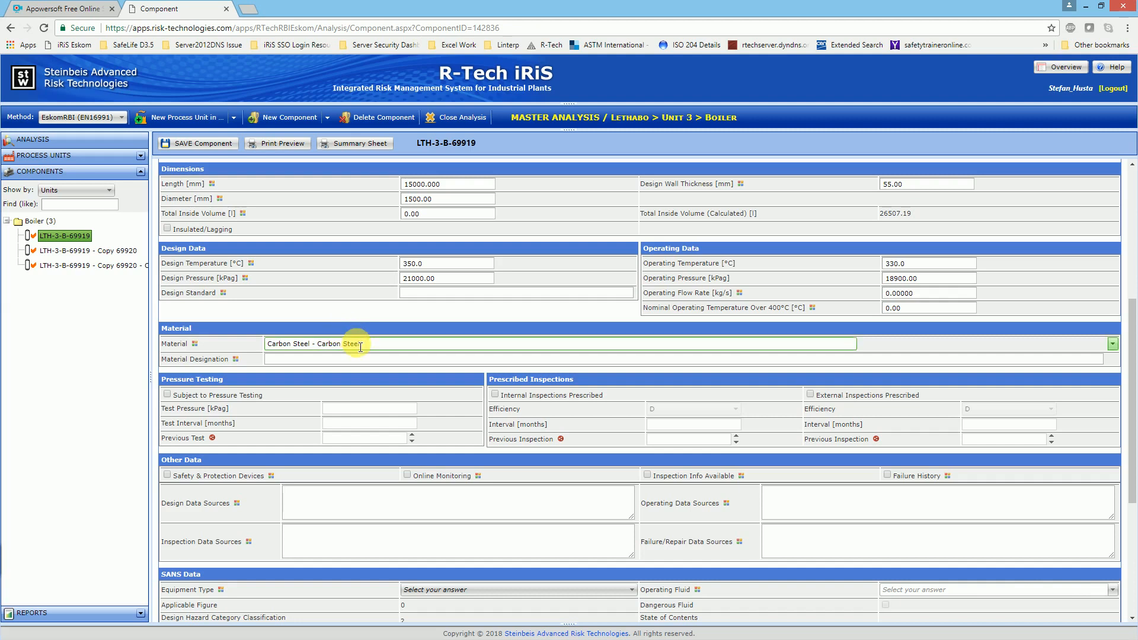
Step: Mark the boiler drum as subject to pressure testing, check the help for the test fields, and save the component
scroll(352, 342, "down", 1)
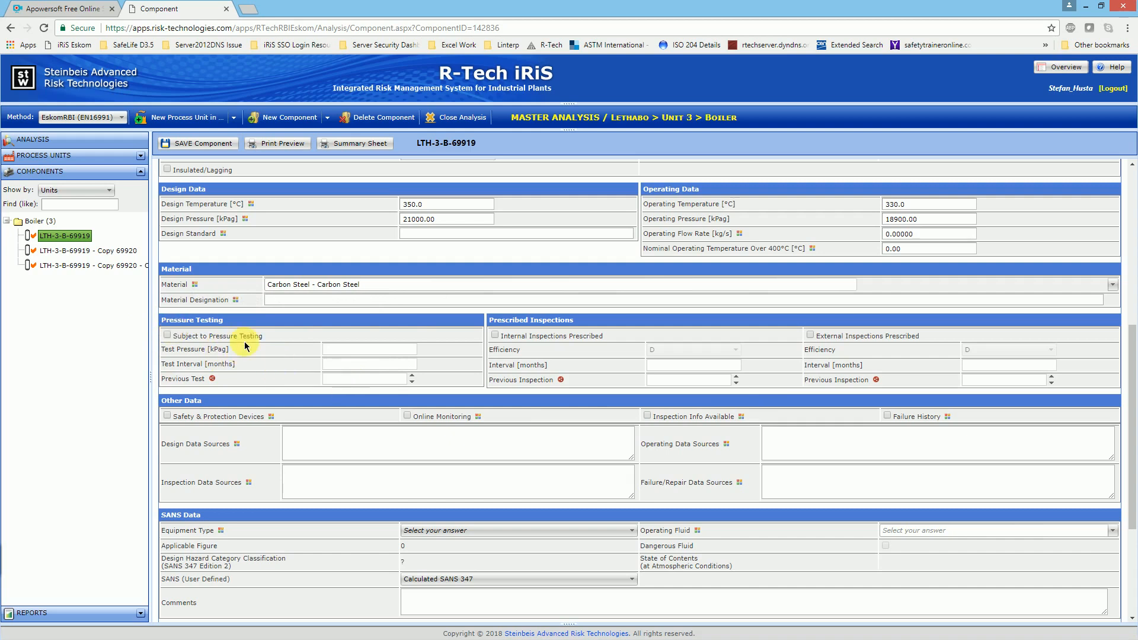
scroll(283, 361, "up", 1)
scroll(283, 361, "up", 2)
scroll(283, 361, "down", 2)
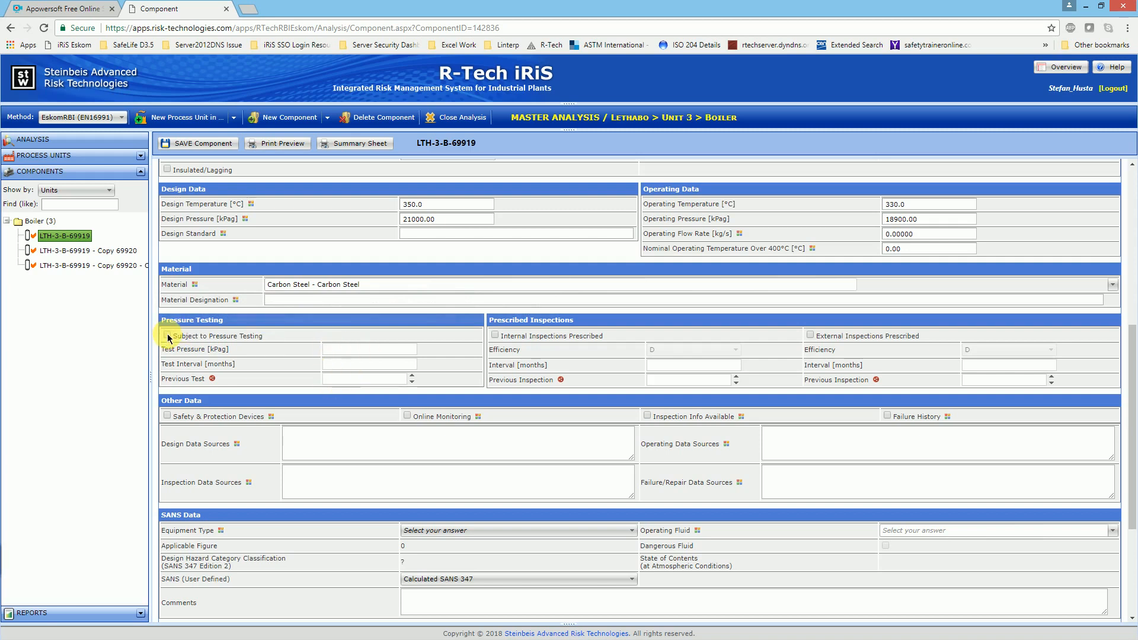
mouse_move(168, 339)
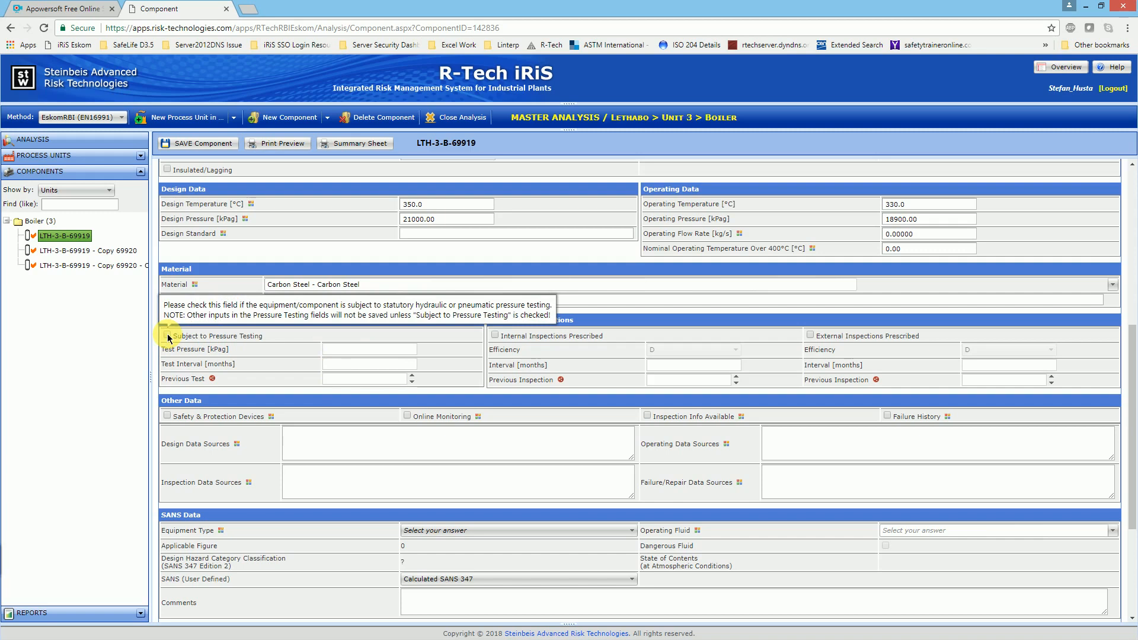
left_click(168, 336)
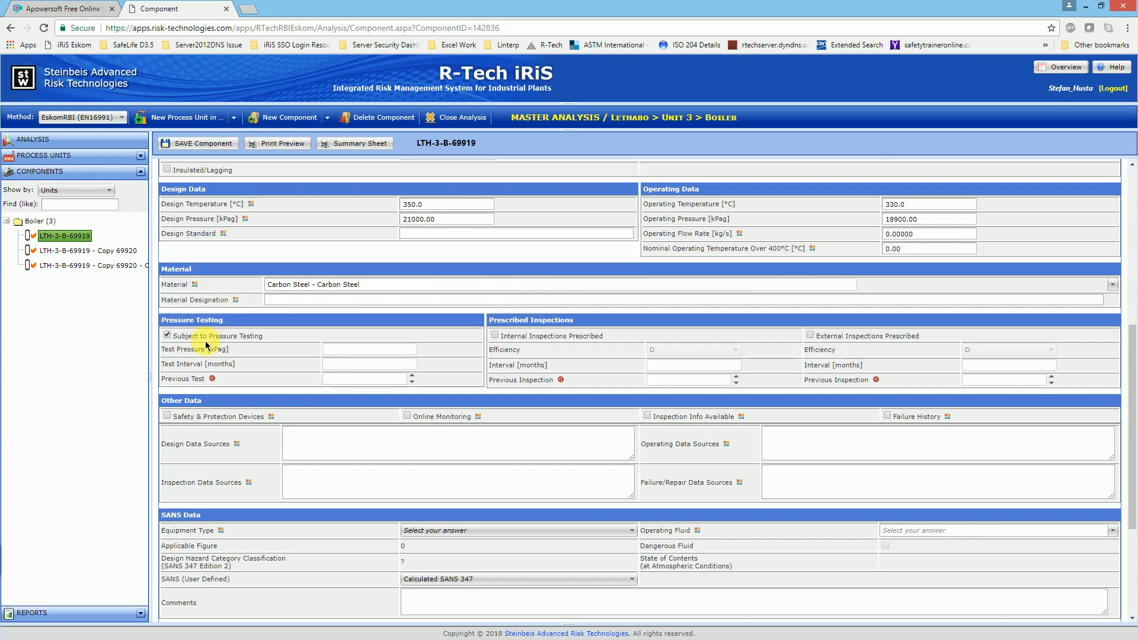
mouse_move(211, 357)
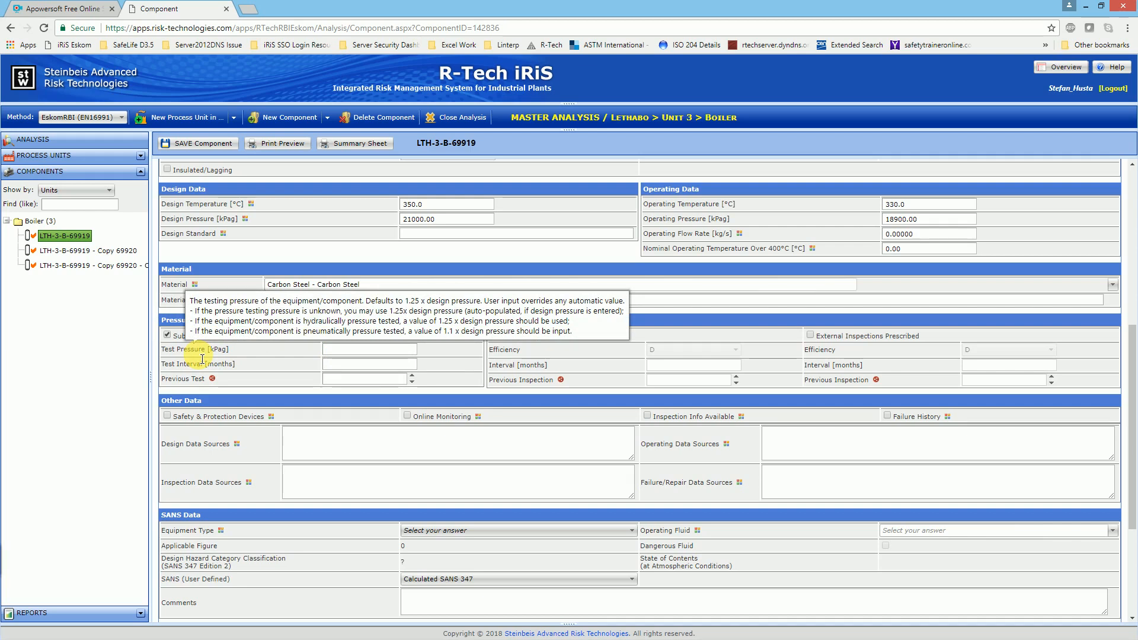
mouse_move(205, 366)
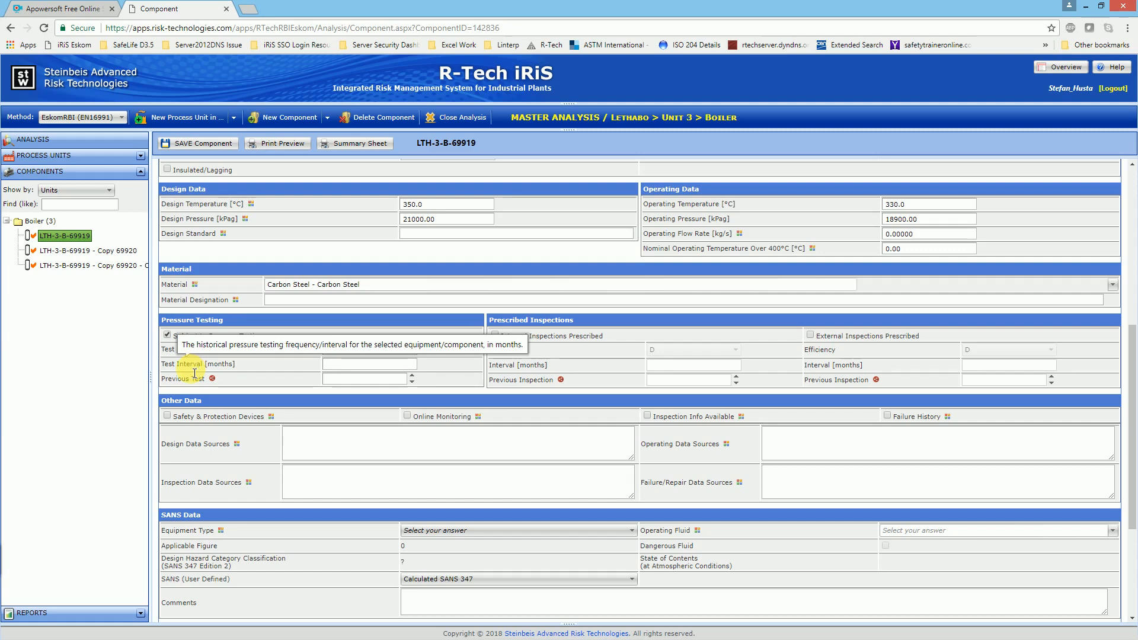
left_click(350, 365)
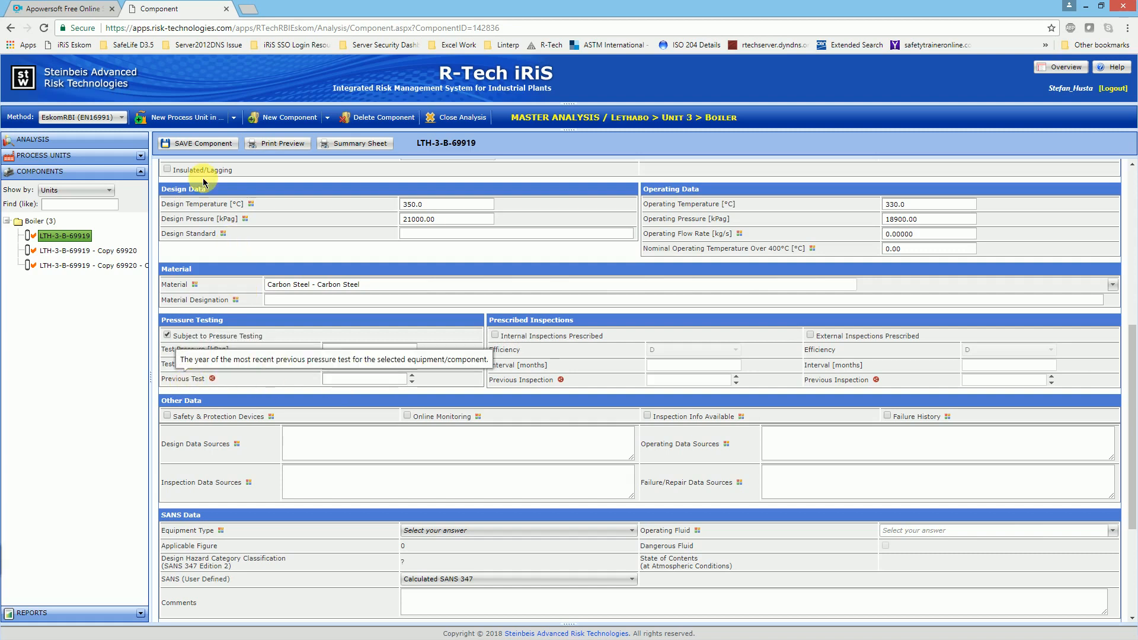
left_click(204, 148)
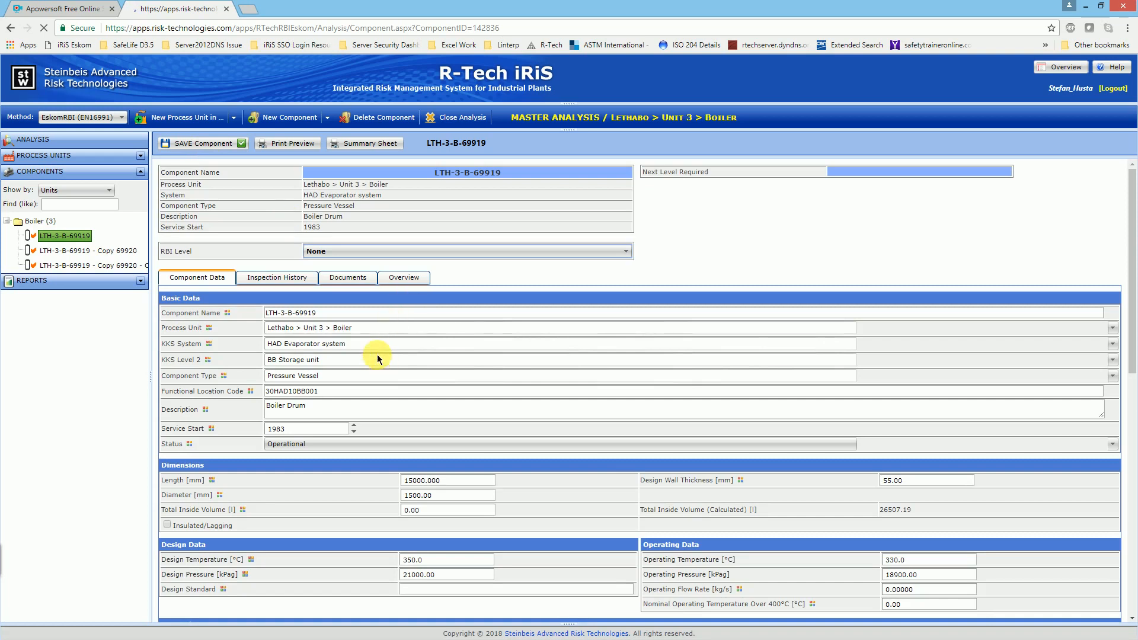
Step: Check the drum's test pressure against its design pressure and review the test interval in the Pressure Testing section
scroll(347, 343, "down", 7)
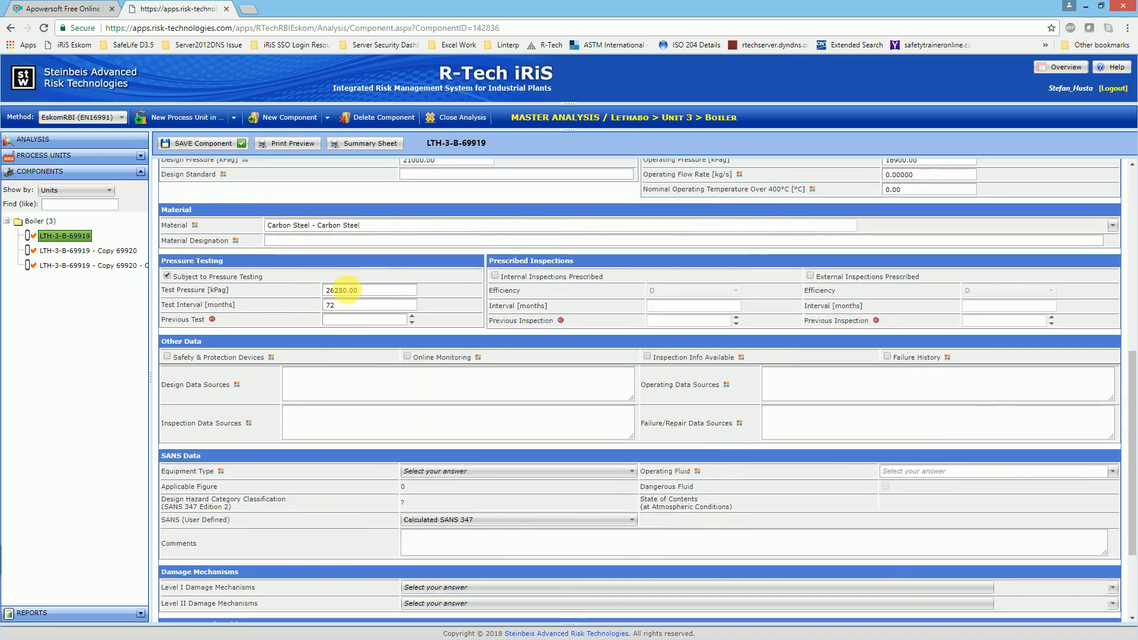
left_click(344, 289)
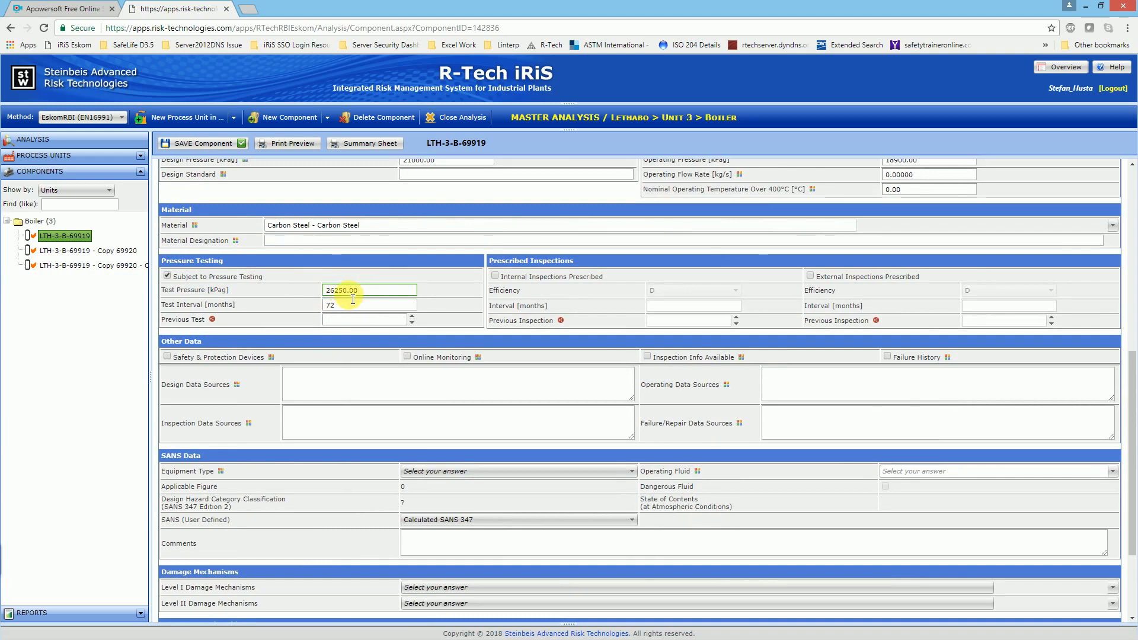
scroll(356, 291, "up", 2)
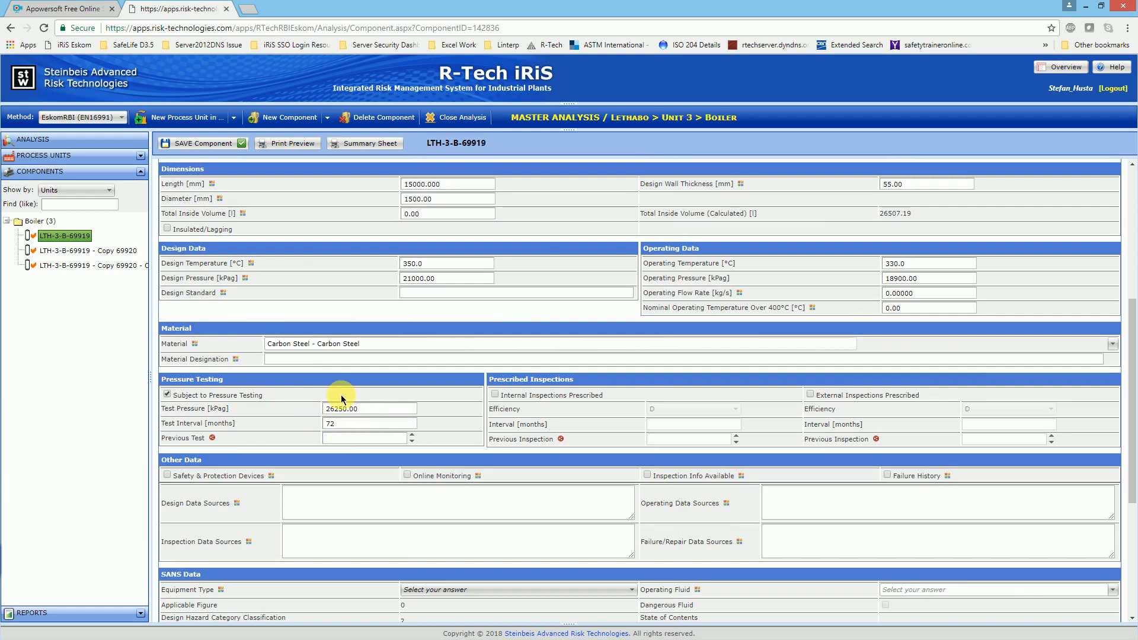
scroll(349, 414, "down", 1)
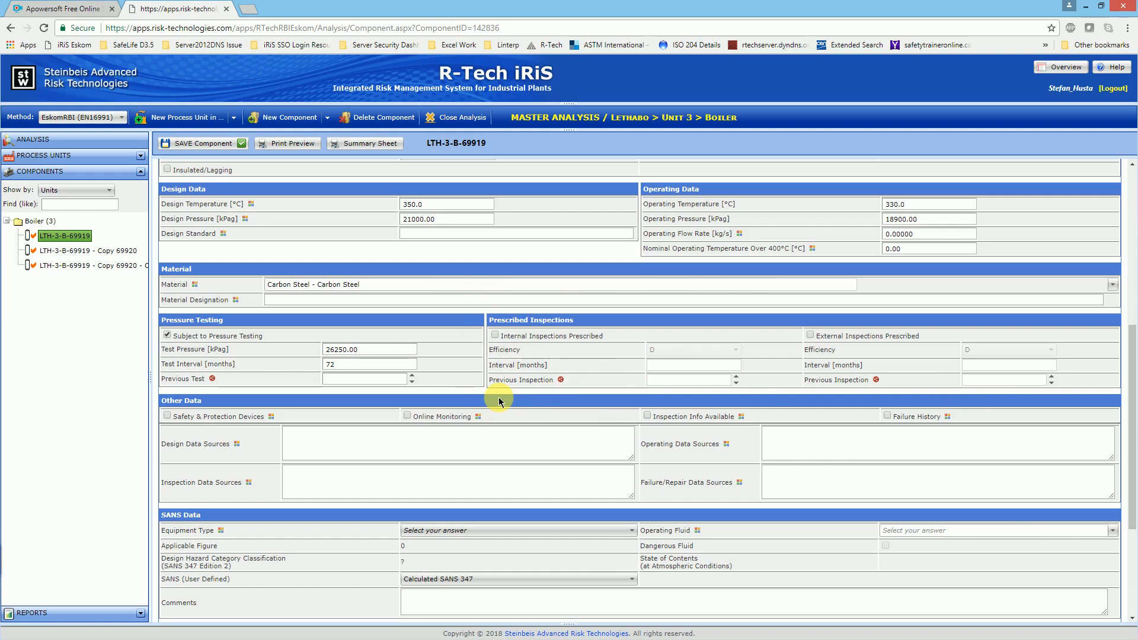
Step: Read the help notes for the Other Data options, including Online Monitoring, Inspection Info Available, Failure History and the data sources
scroll(500, 402, "down", 2)
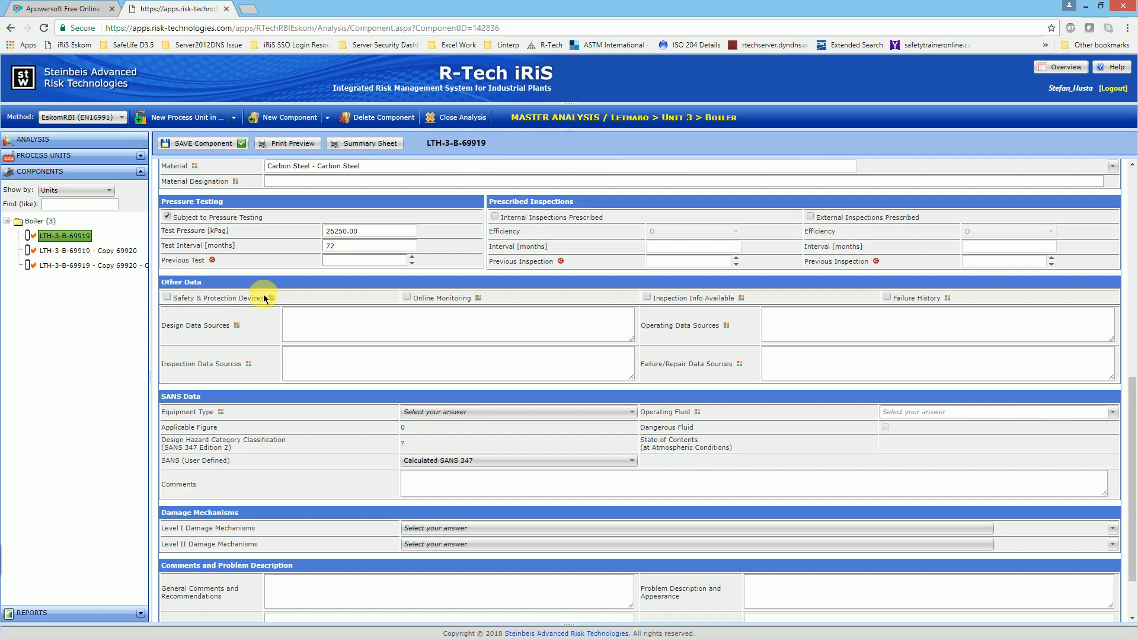
mouse_move(168, 300)
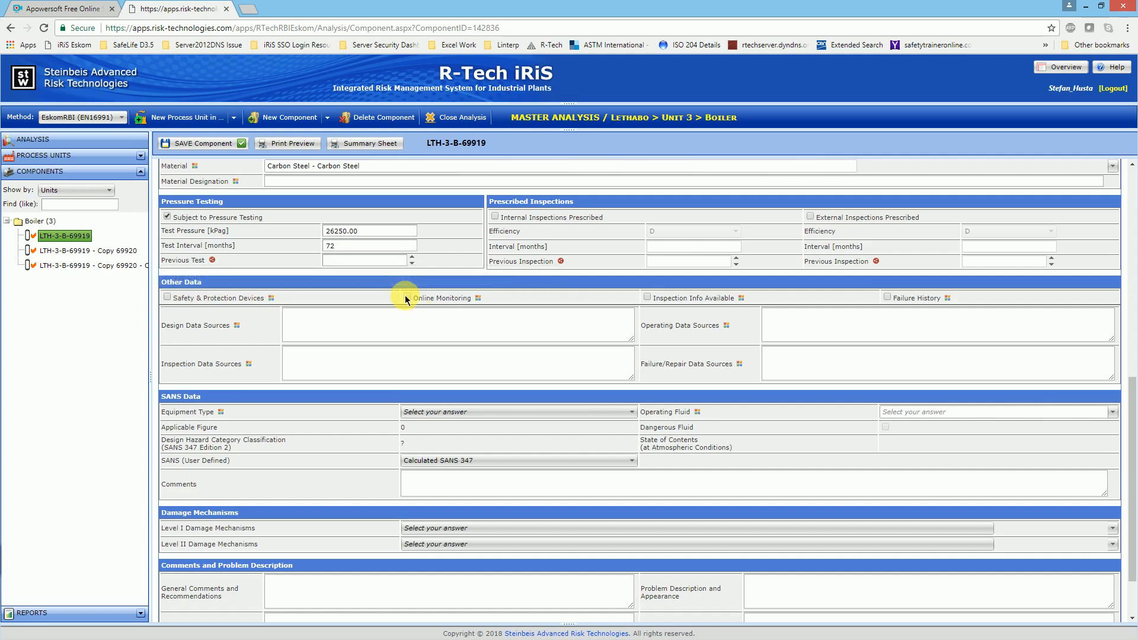
mouse_move(408, 300)
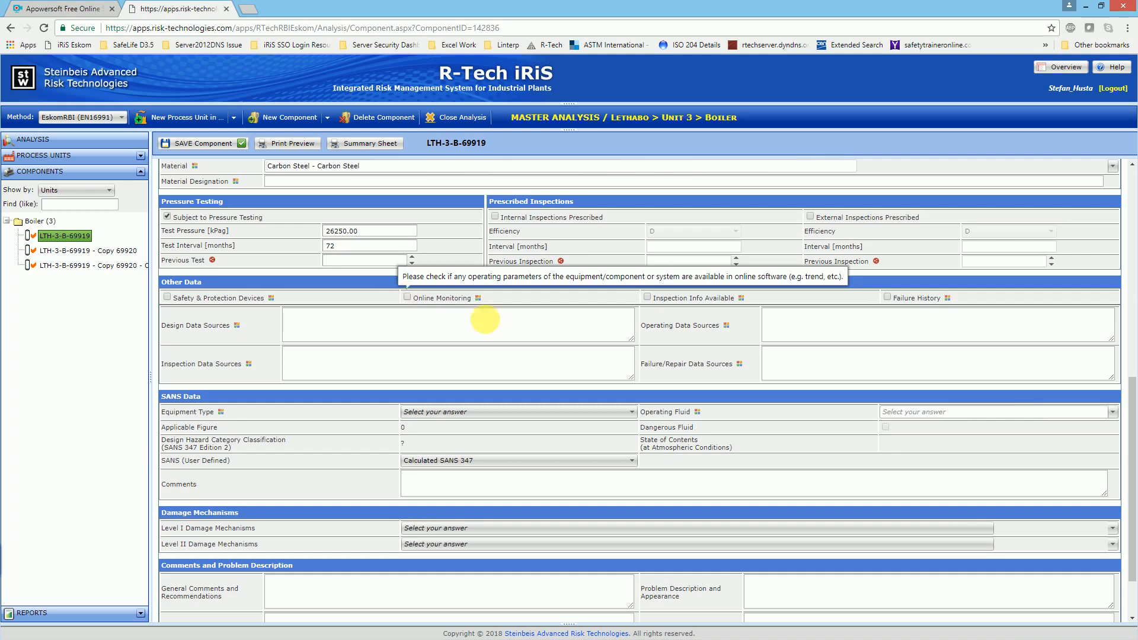
mouse_move(648, 300)
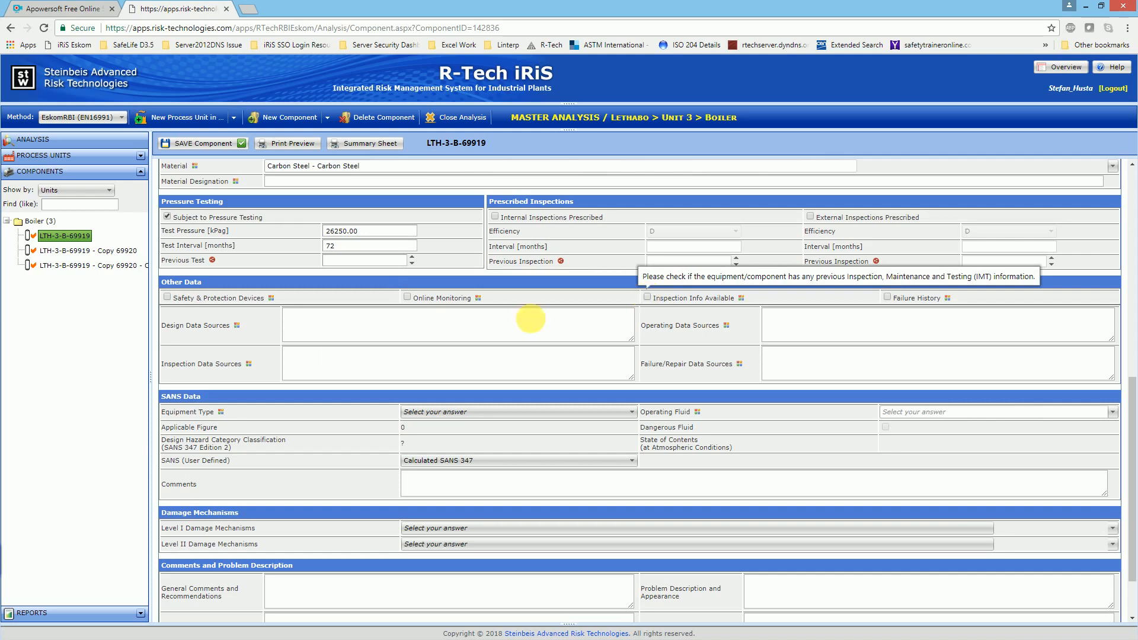
mouse_move(299, 355)
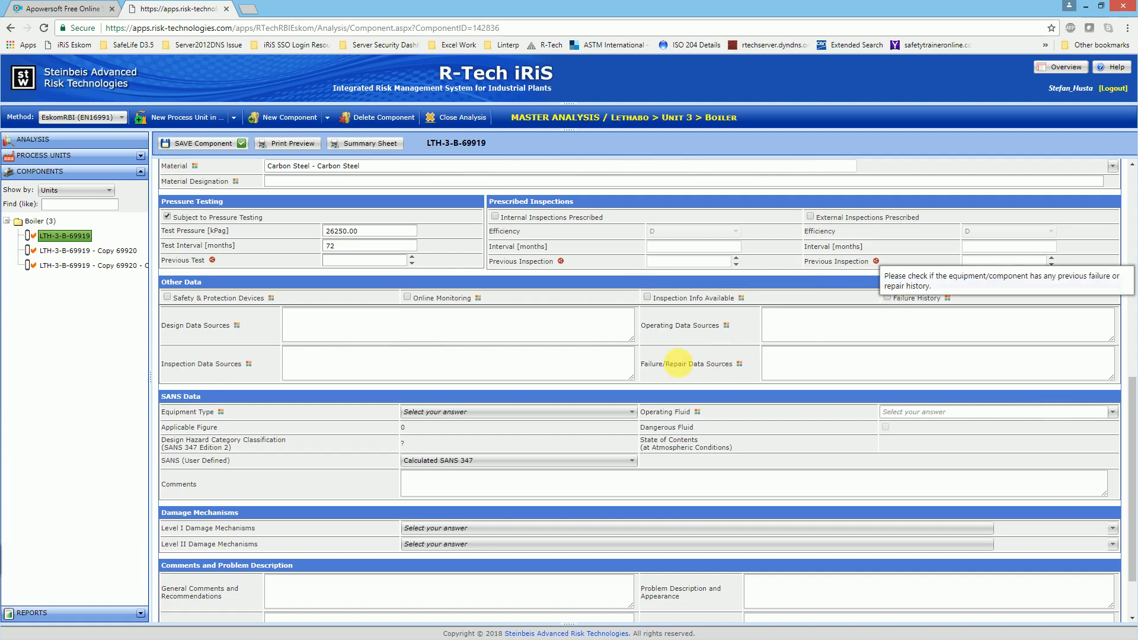
mouse_move(817, 364)
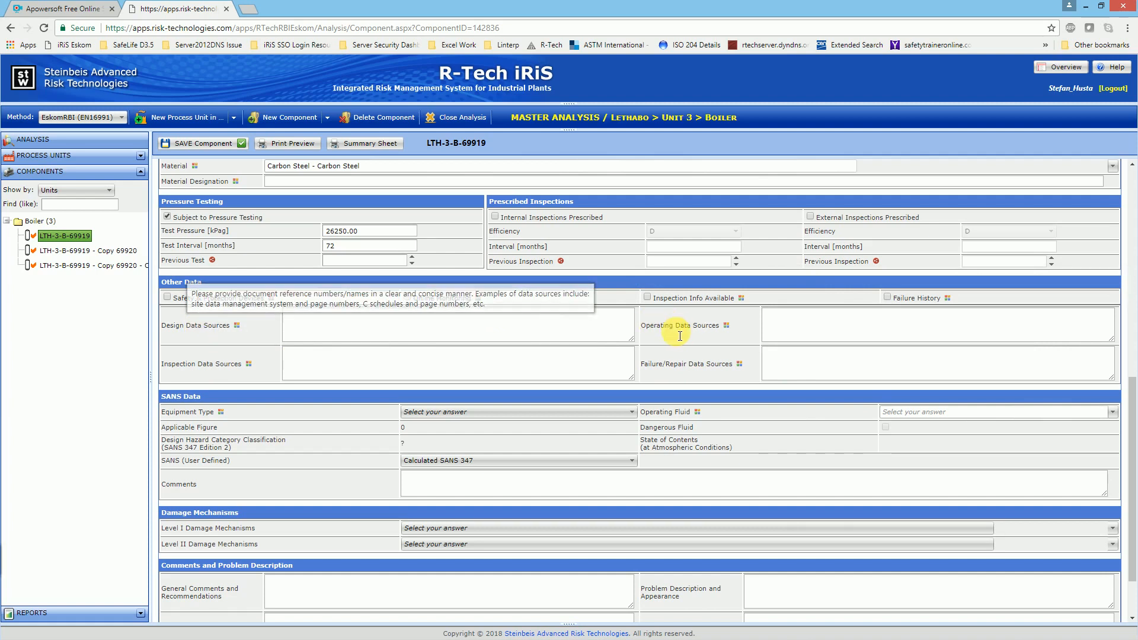
mouse_move(681, 335)
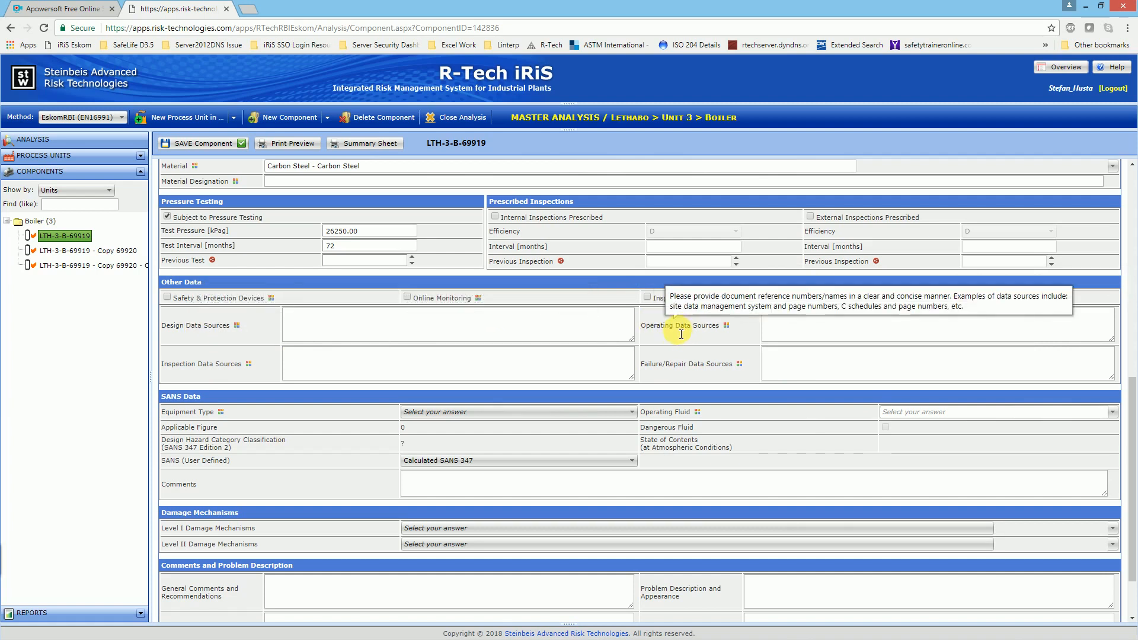
Step: Read the help notes for the Inspection Data Sources and Failure/Repair Data Sources fields
mouse_move(214, 374)
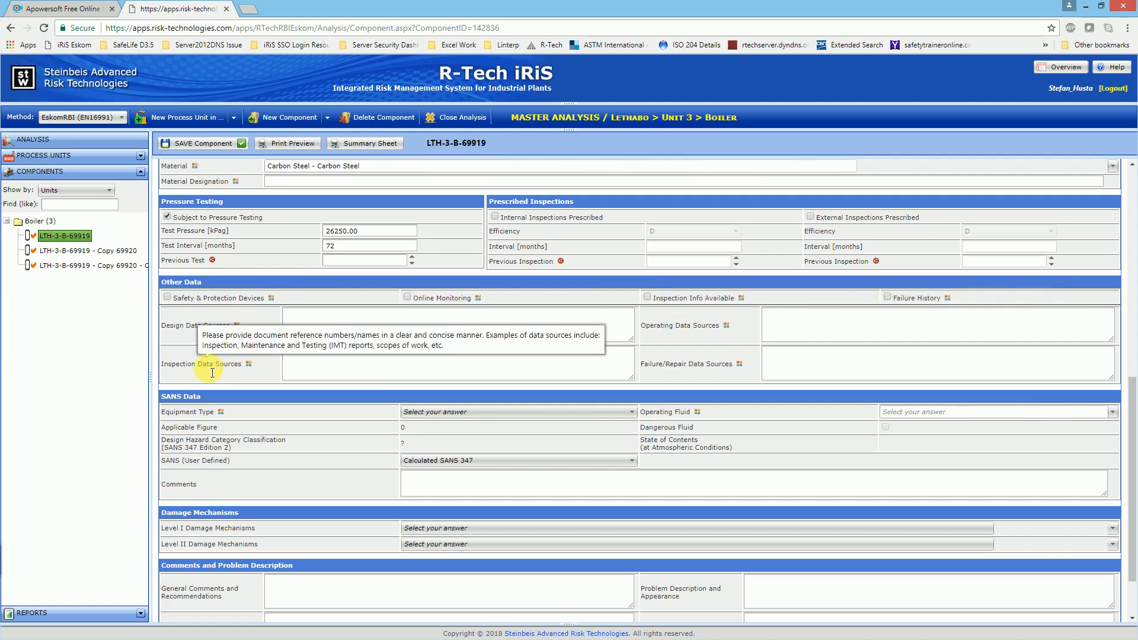
mouse_move(692, 373)
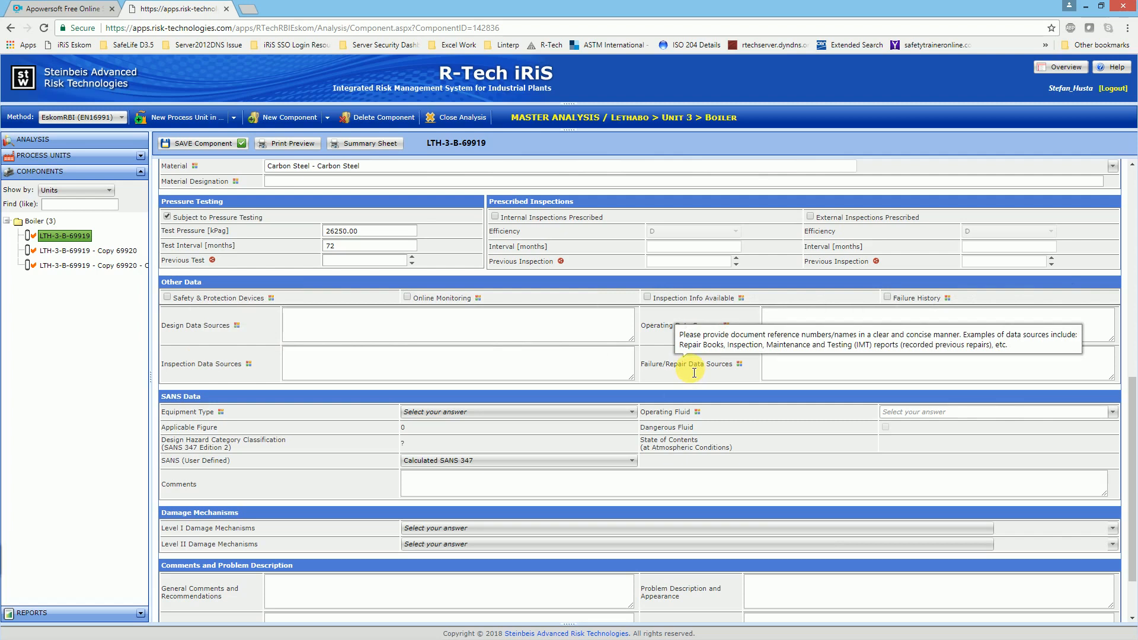
Step: Set the SANS Data equipment type to Steam Generator and the operating fluid to Water, steam (2 phase)
scroll(694, 373, "down", 1)
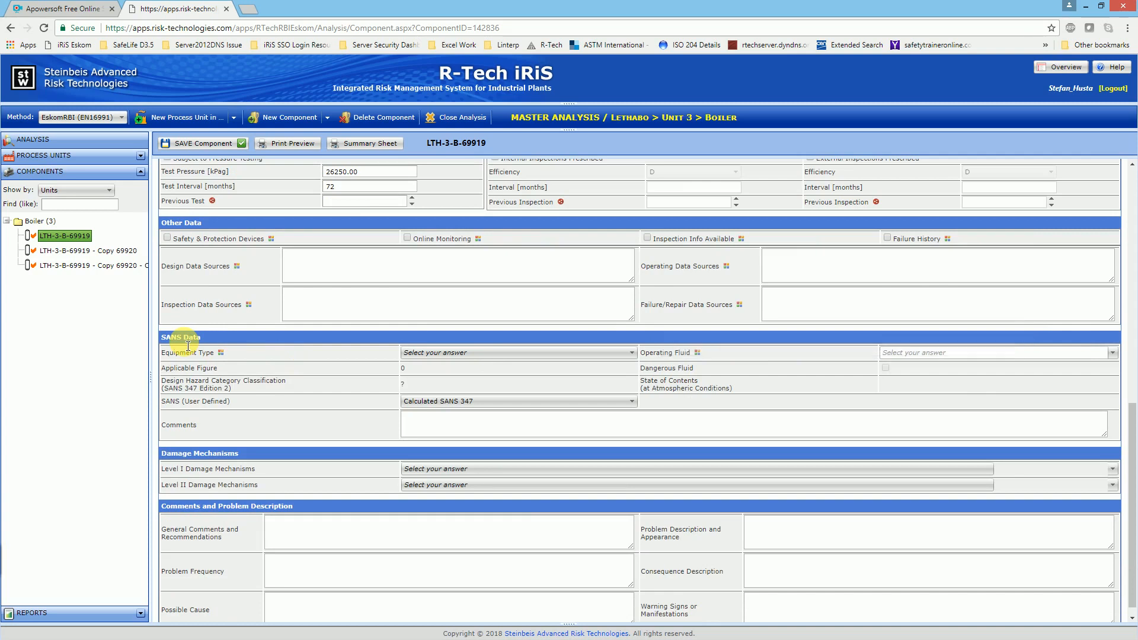
mouse_move(186, 346)
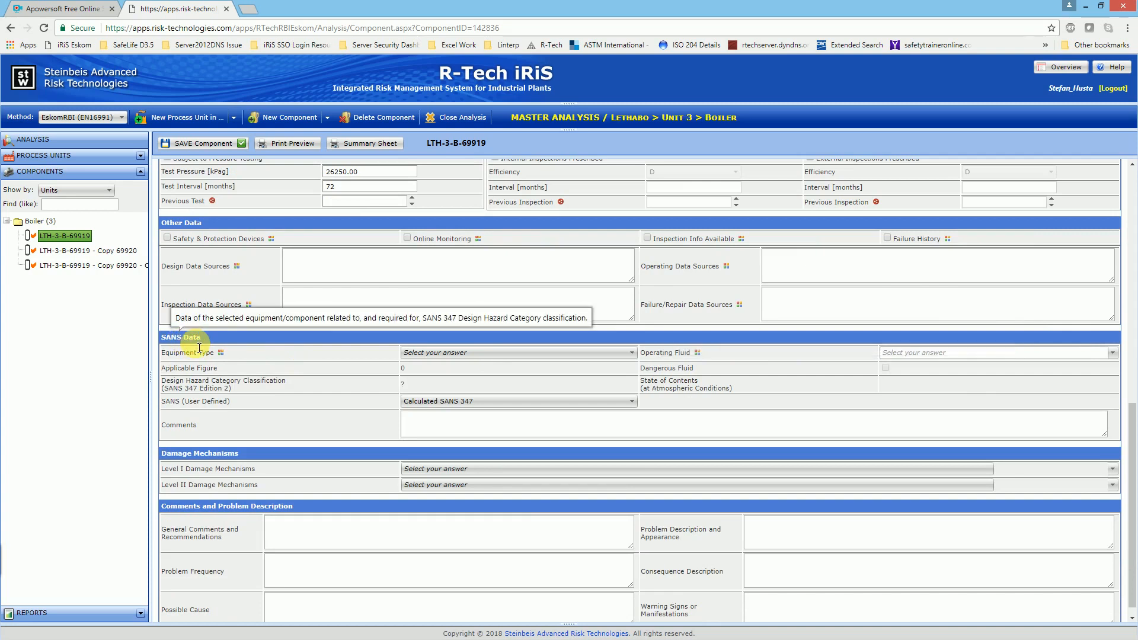
left_click(485, 354)
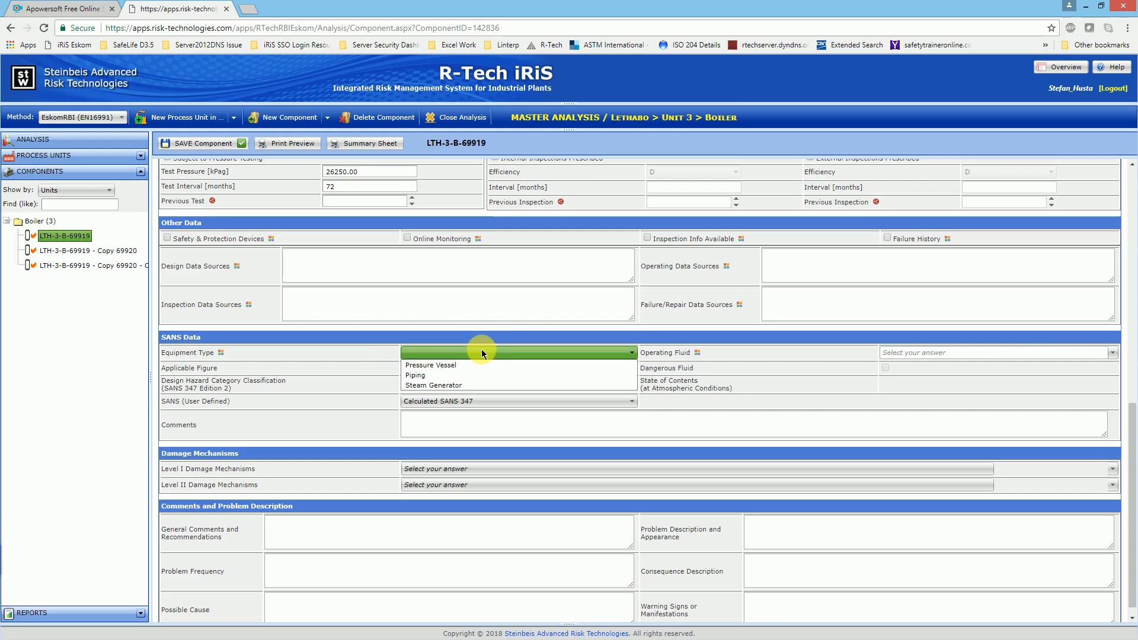
left_click(453, 386)
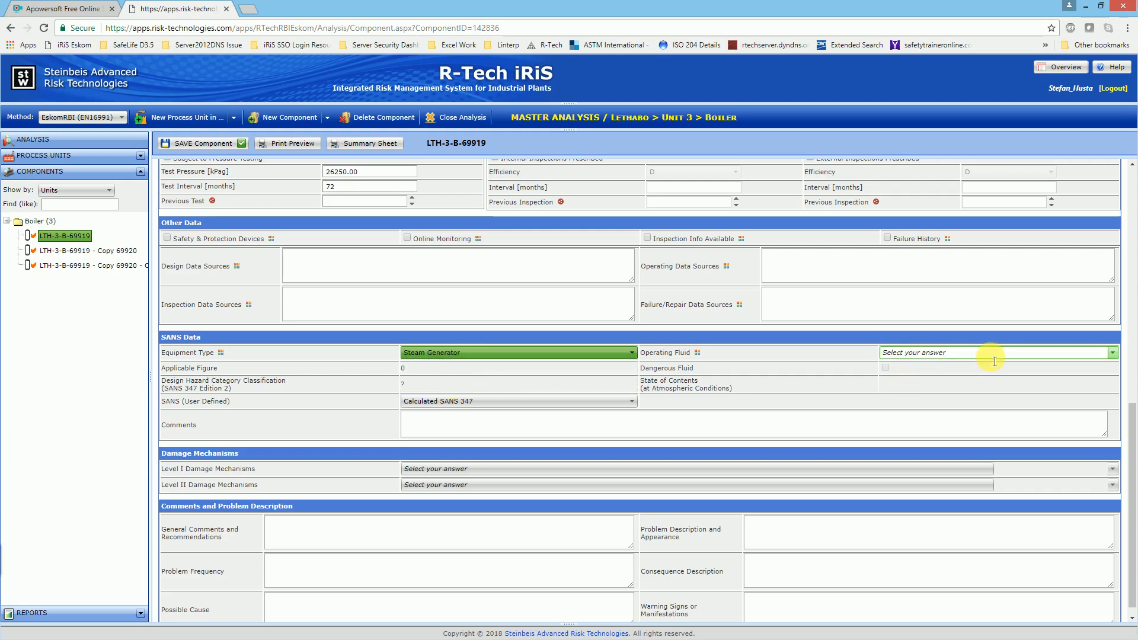
left_click(1116, 354)
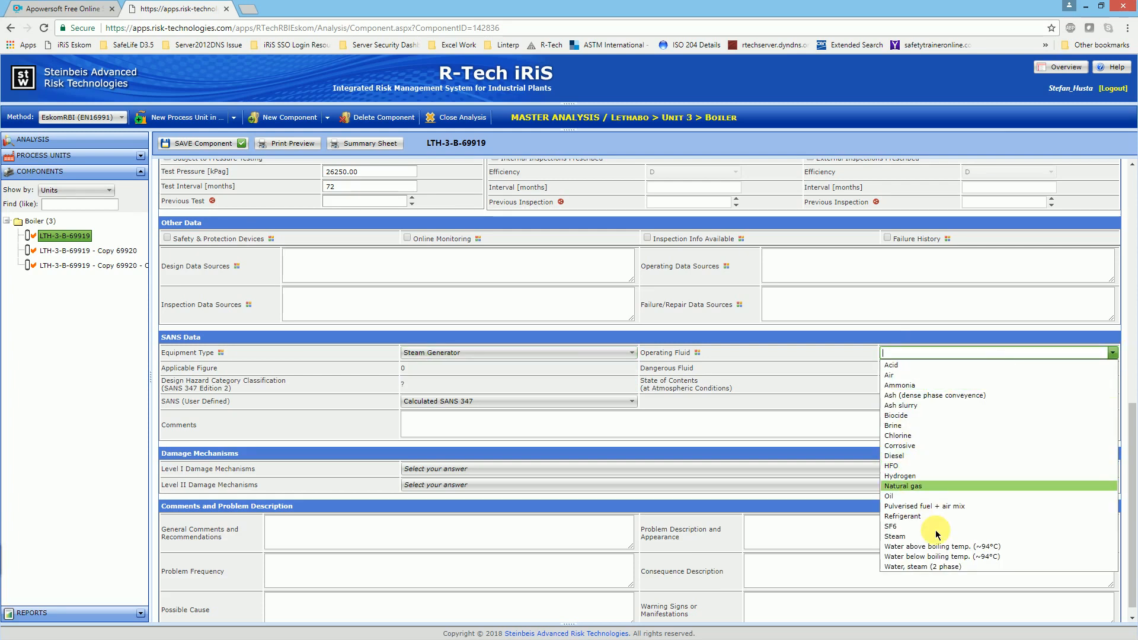
left_click(923, 566)
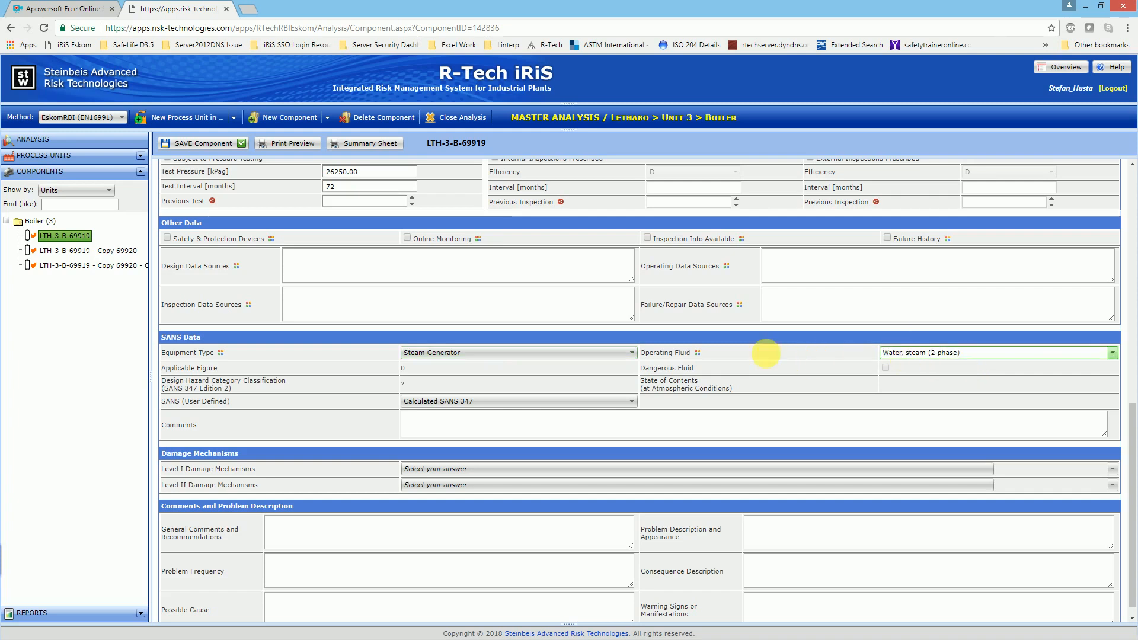
Step: Check the help note for the drum's diameter and set its total inside volume to 90000 l in the Dimensions section
scroll(734, 365, "up", 3)
scroll(660, 389, "up", 4)
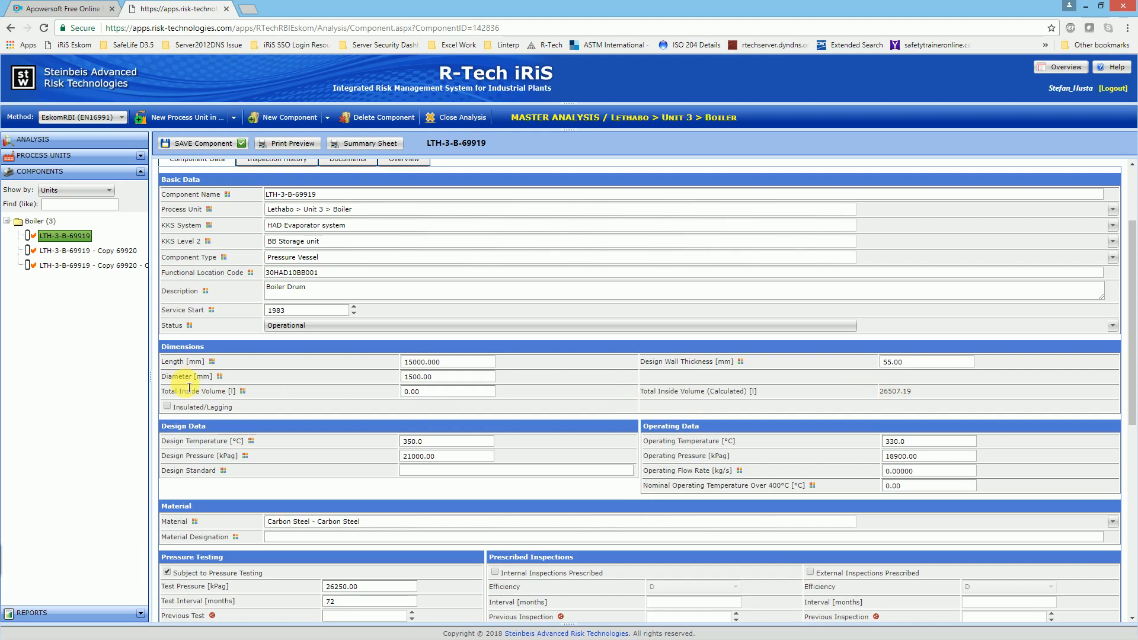
mouse_move(189, 387)
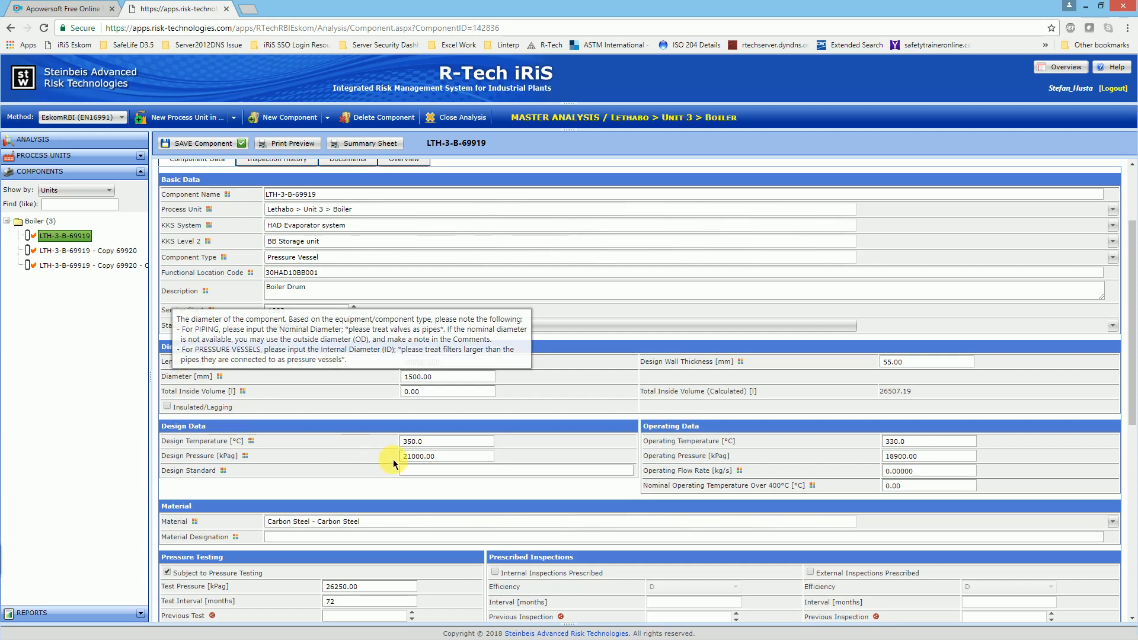
left_click(432, 392)
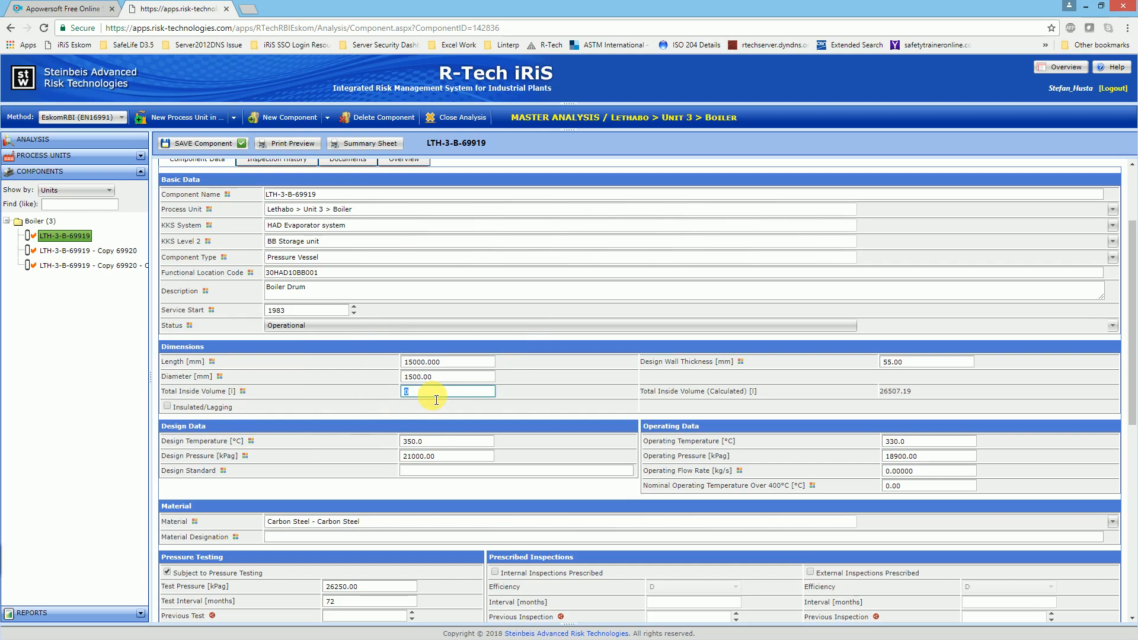
type("8")
key("BackSpace")
key("BackSpace")
type("90000")
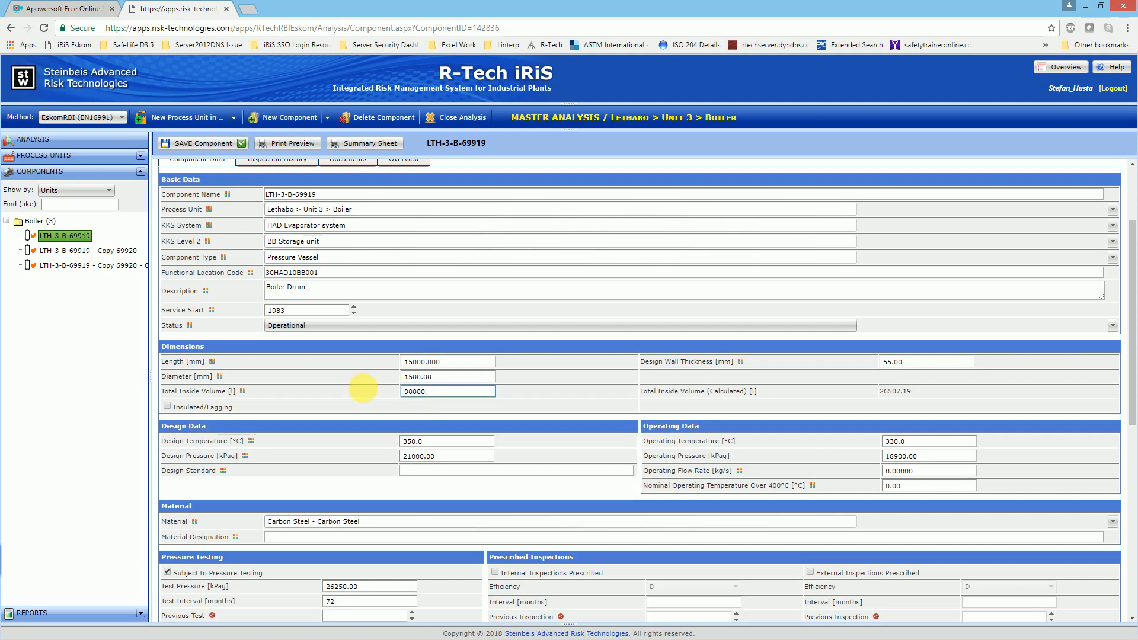
left_click(363, 391)
Step: Save the component to calculate its SANS 347 classification, and read the help note for the SANS (User Defined) field
scroll(367, 406, "down", 4)
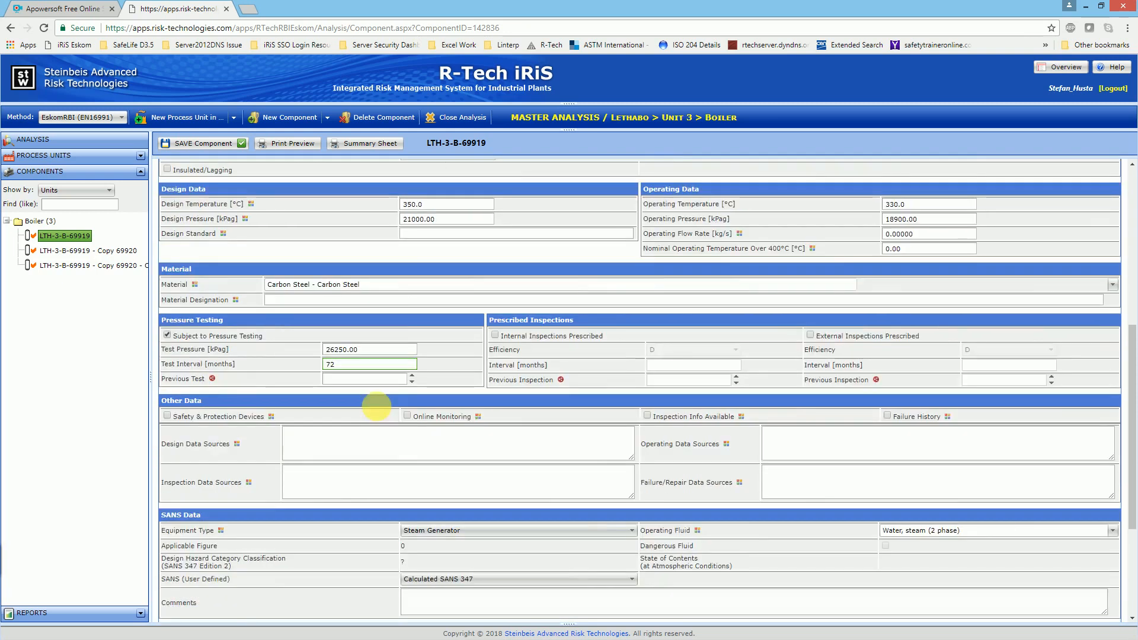
scroll(375, 407, "down", 4)
scroll(376, 407, "up", 4)
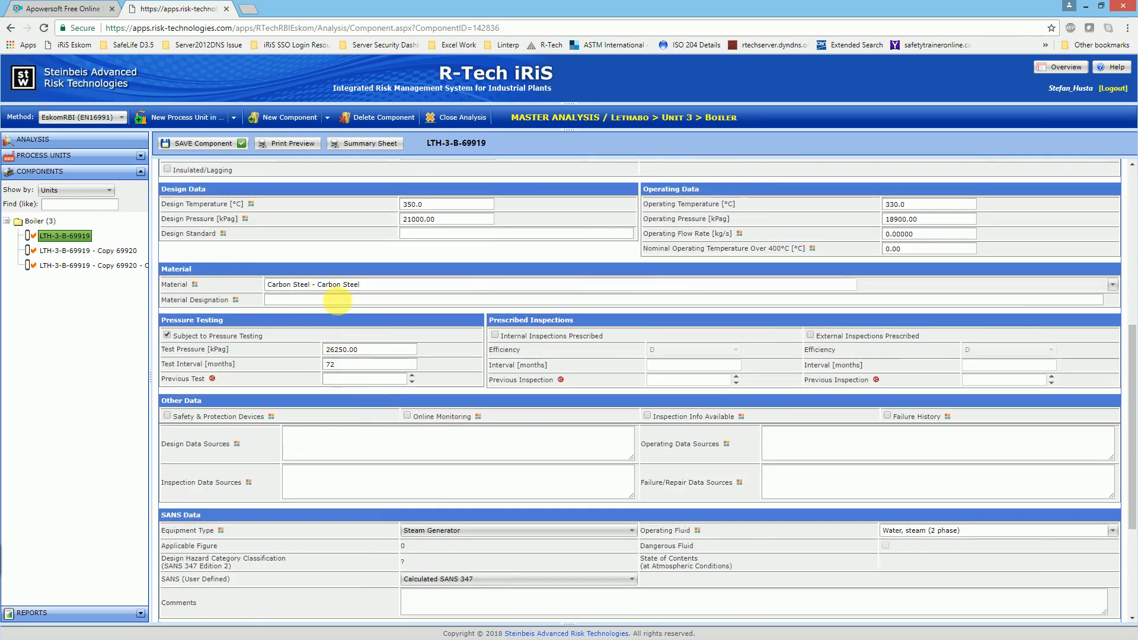
scroll(388, 415, "down", 3)
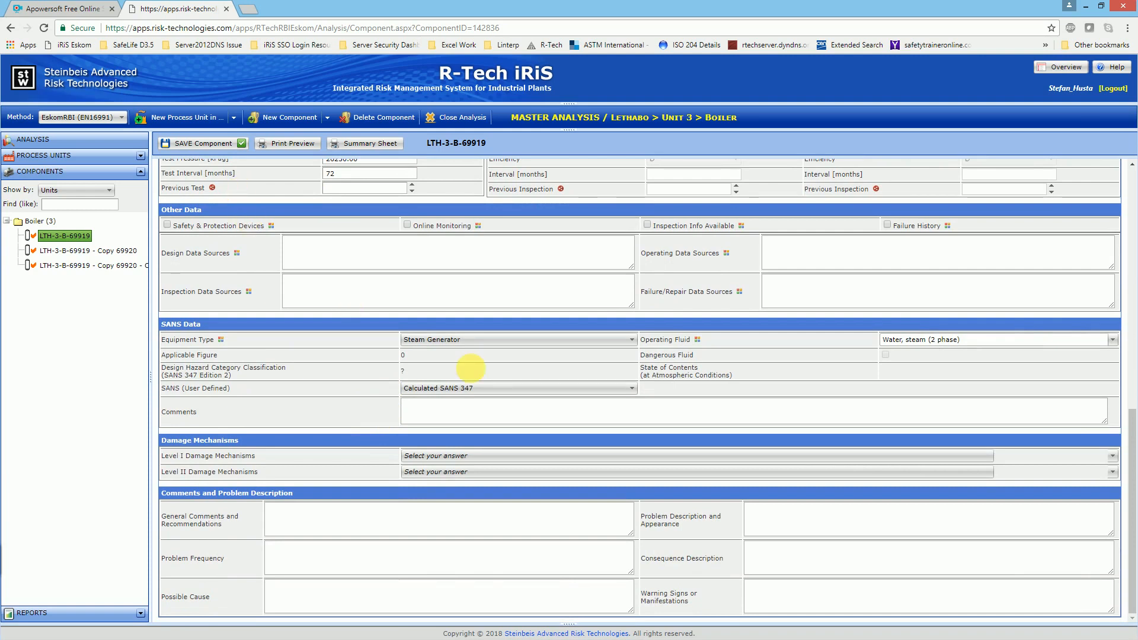
left_click(221, 155)
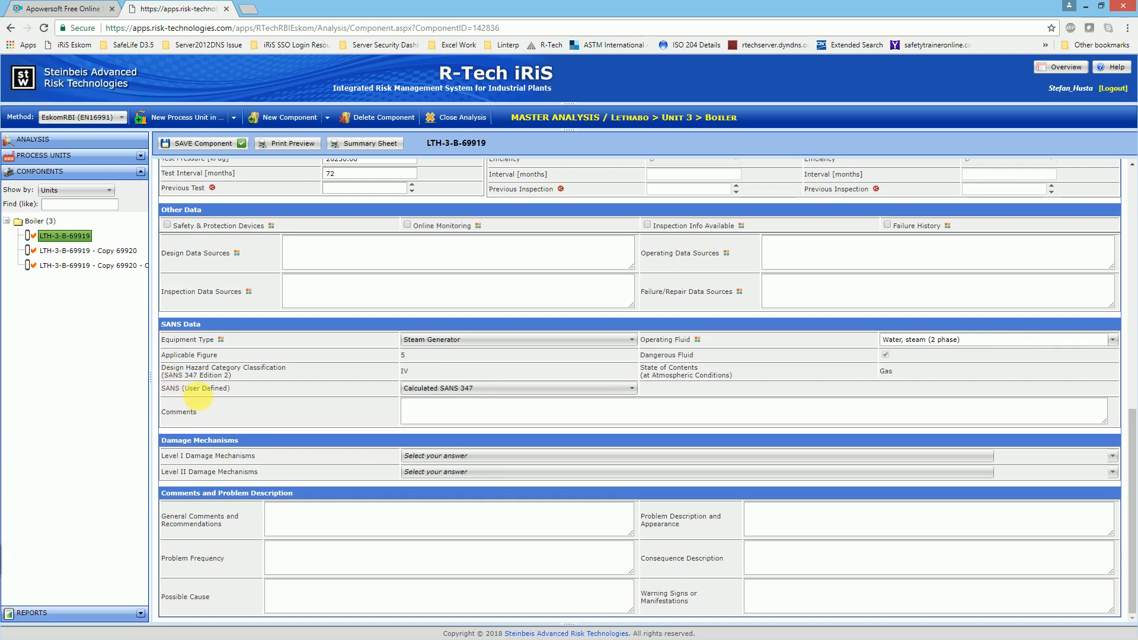
mouse_move(215, 389)
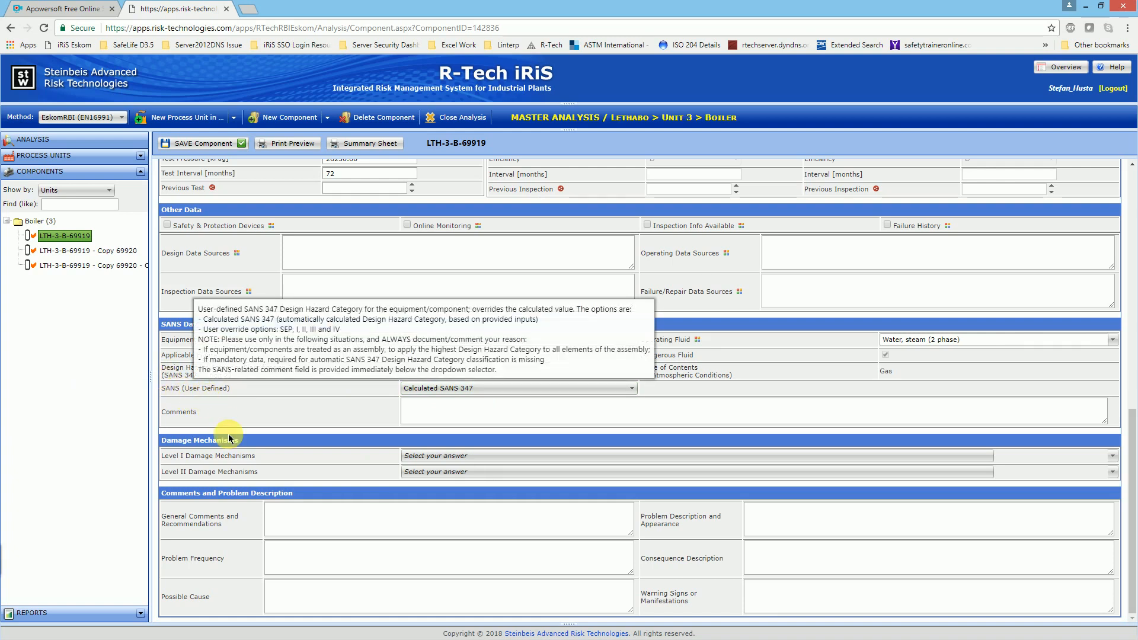
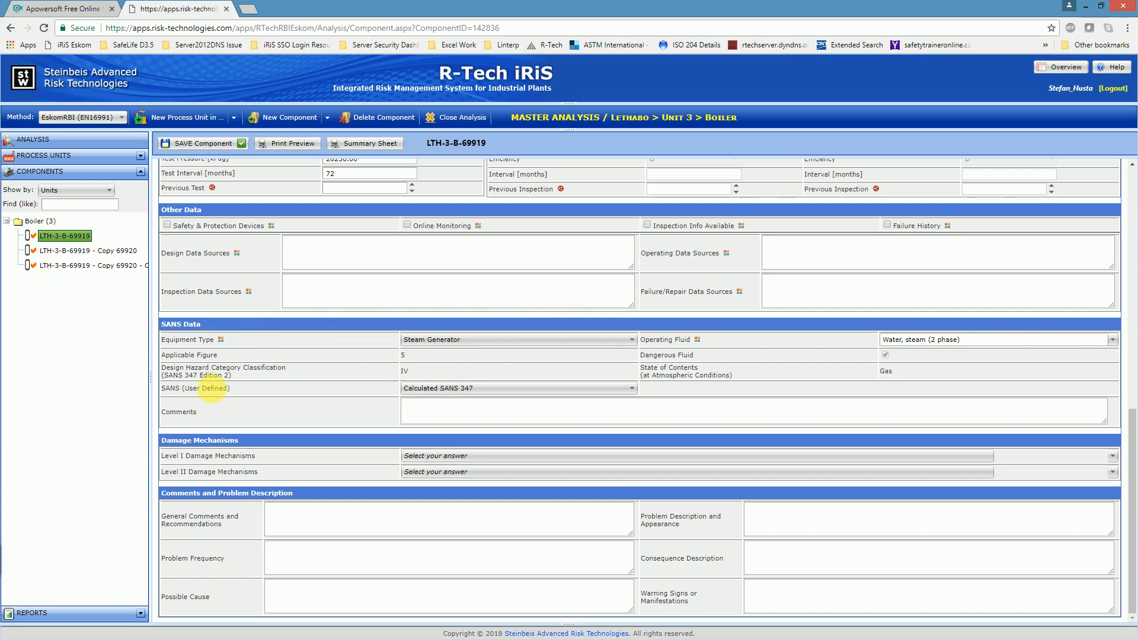
Step: Try the SANS (User Defined) category III for the boiler drum, and restore the field to Calculated SANS 347
mouse_move(221, 397)
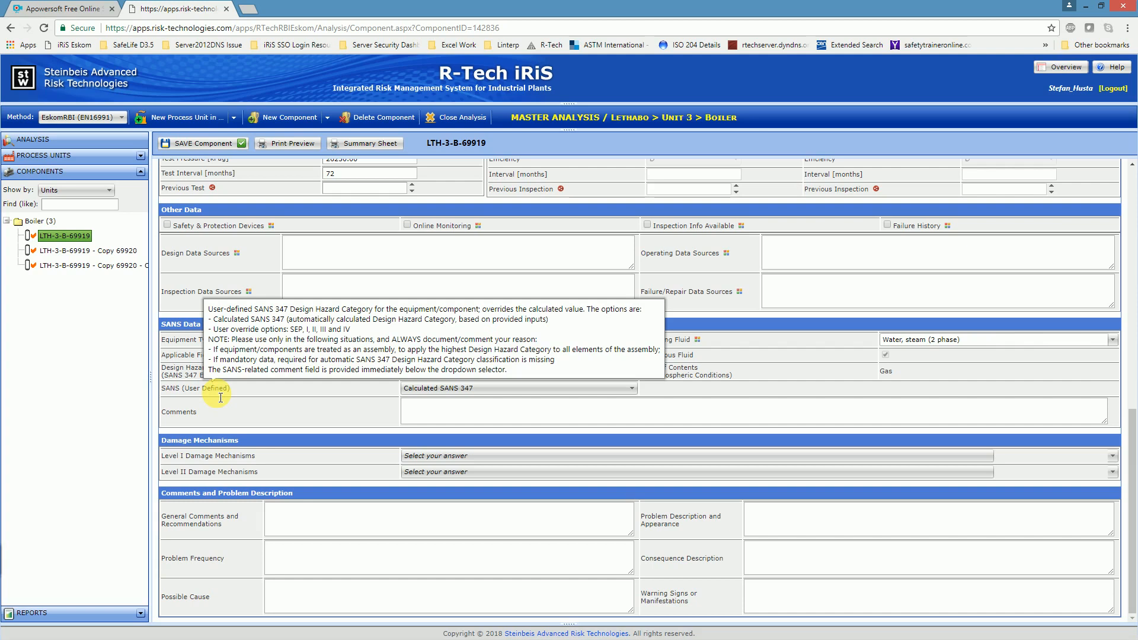
left_click(521, 389)
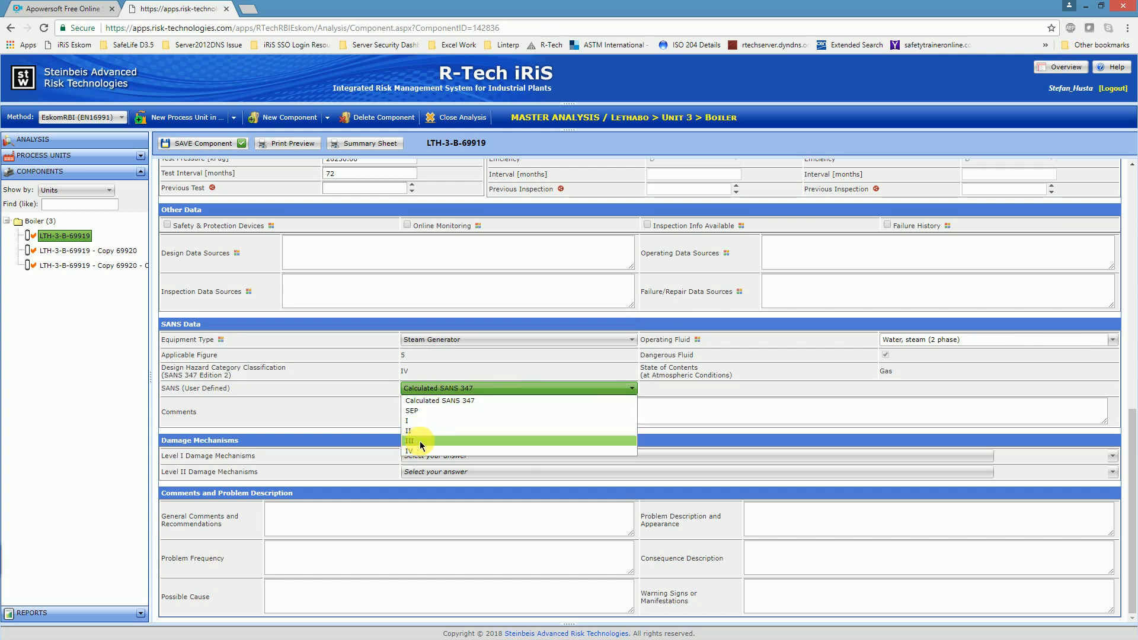
left_click(420, 443)
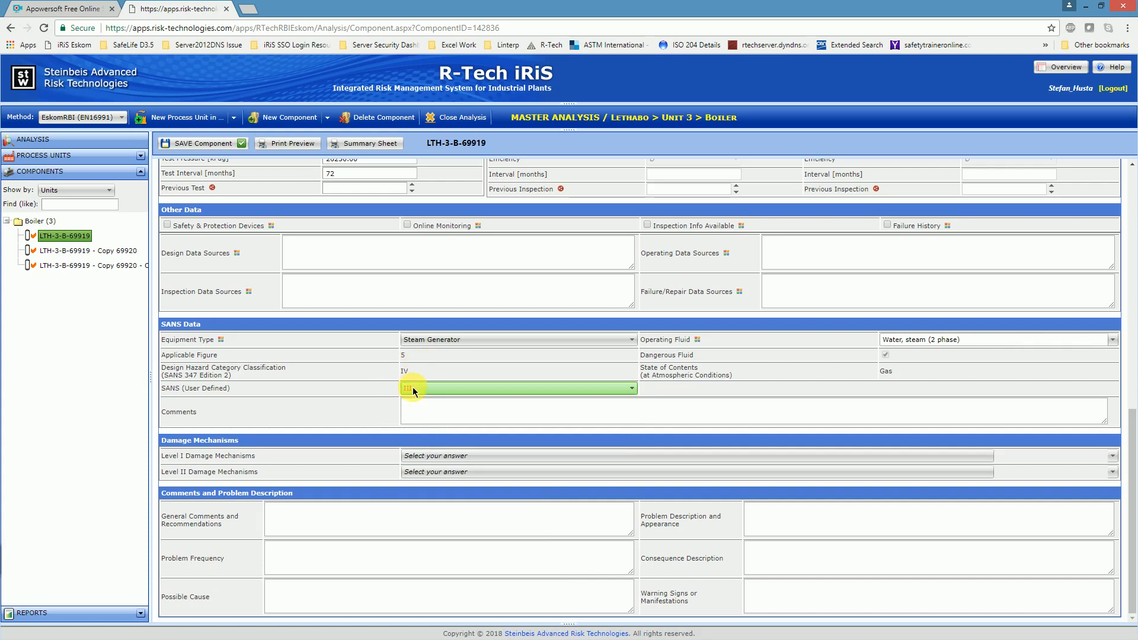
left_click(421, 388)
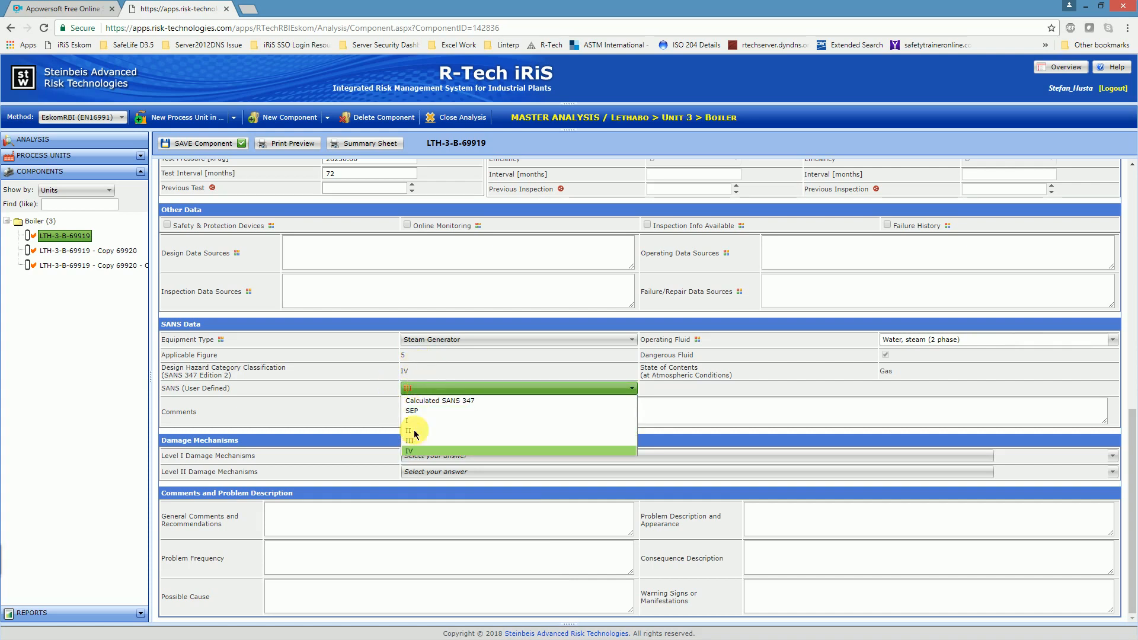
left_click(419, 401)
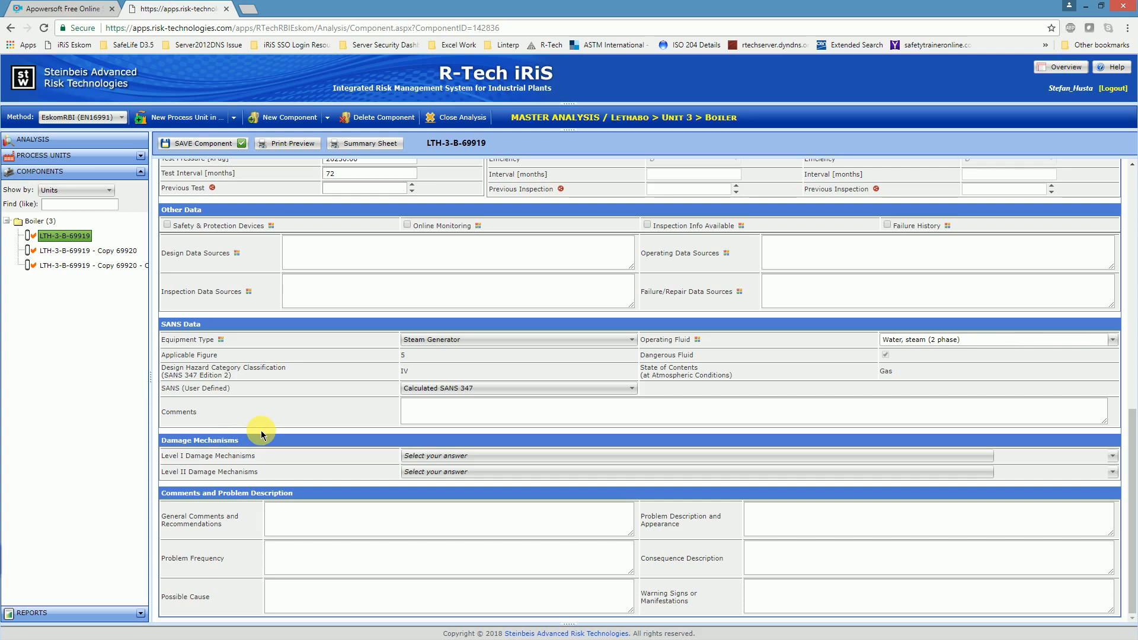
Step: Review the available options for the Level I and Level II Damage Mechanisms without selecting any
left_click(419, 456)
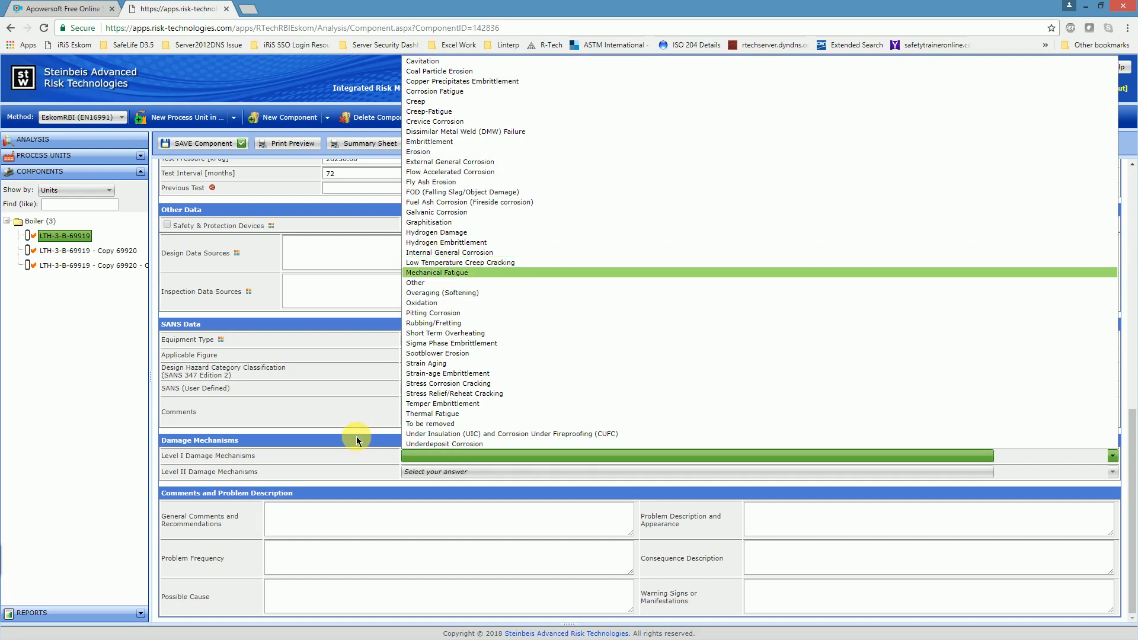
left_click(433, 472)
left_click(432, 474)
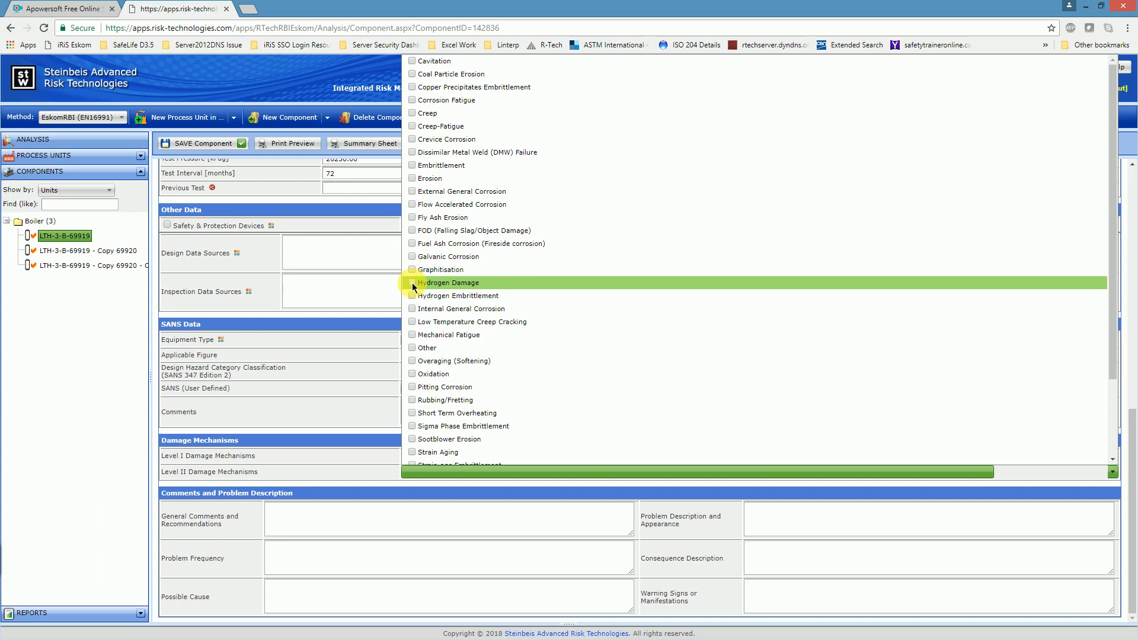
left_click(369, 470)
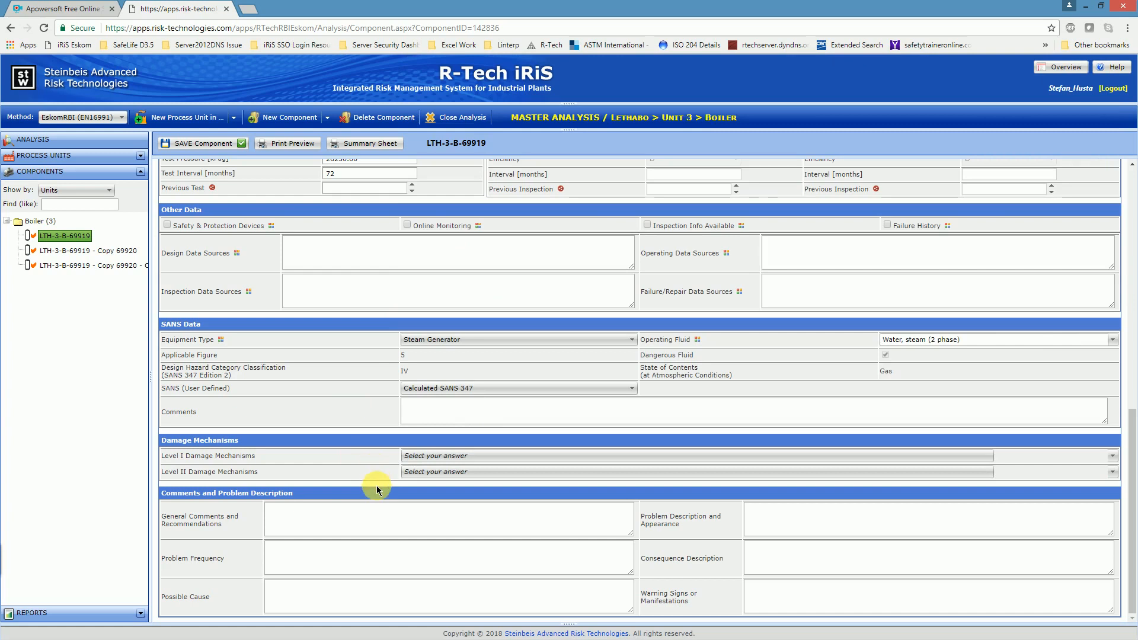
Step: Review the available component types and add a new Piping component to the Lethabo Unit 3 Boiler
scroll(365, 422, "up", 10)
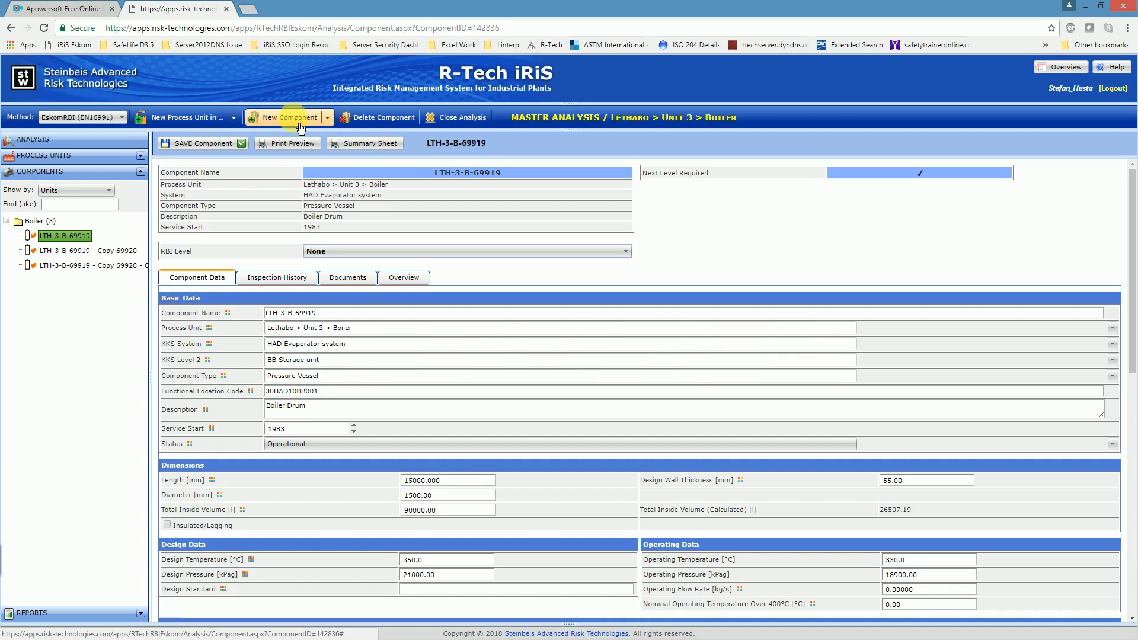
left_click(328, 118)
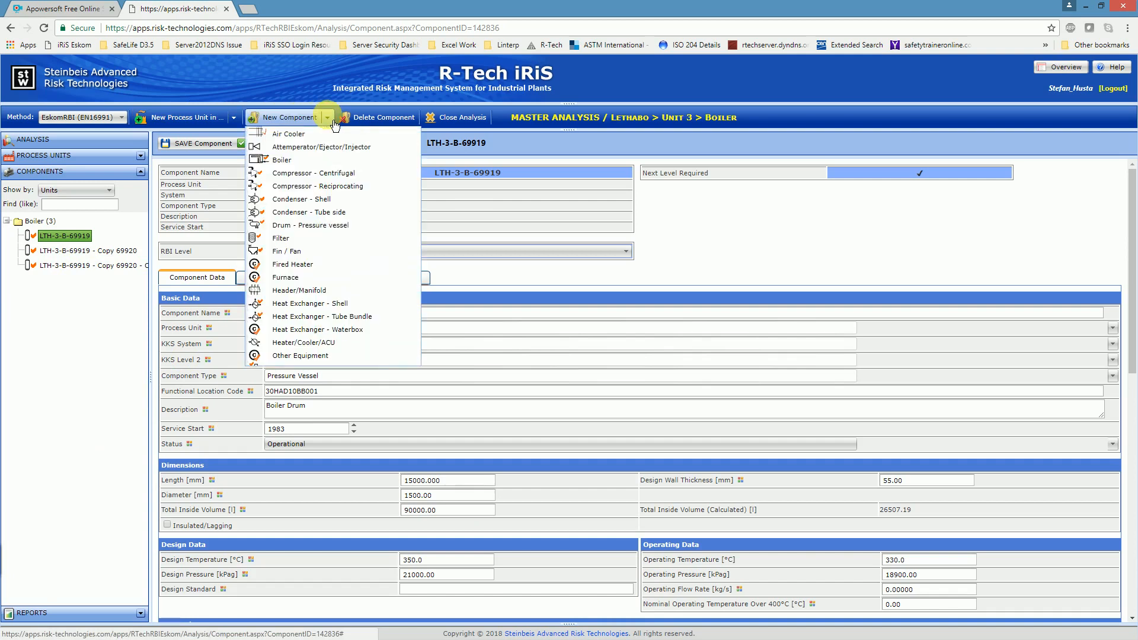
left_click(329, 118)
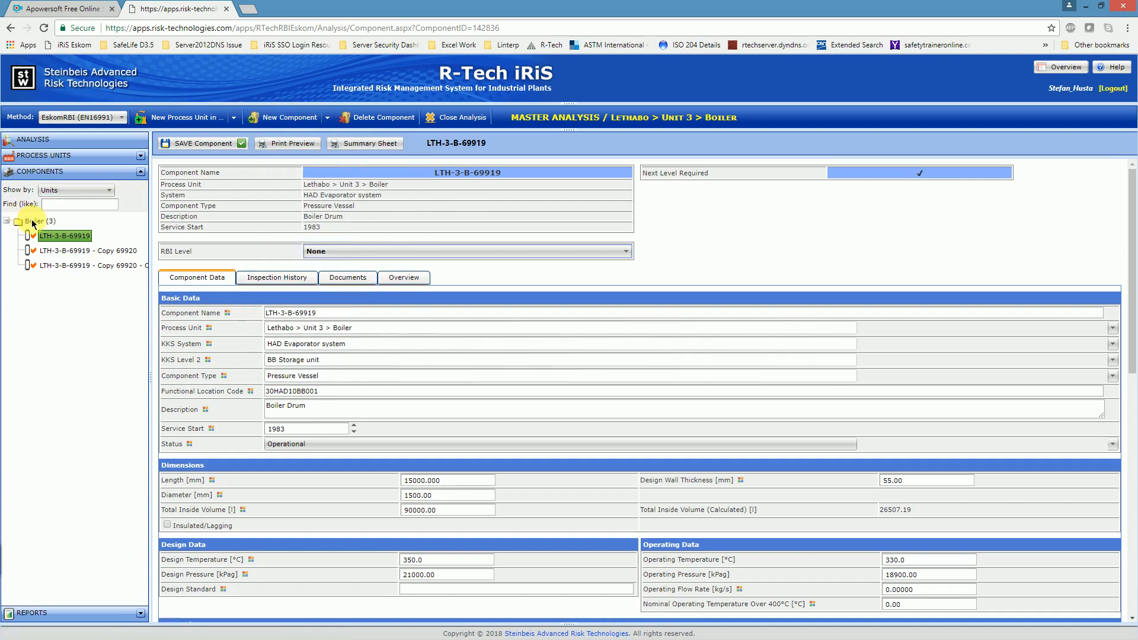
left_click(328, 118)
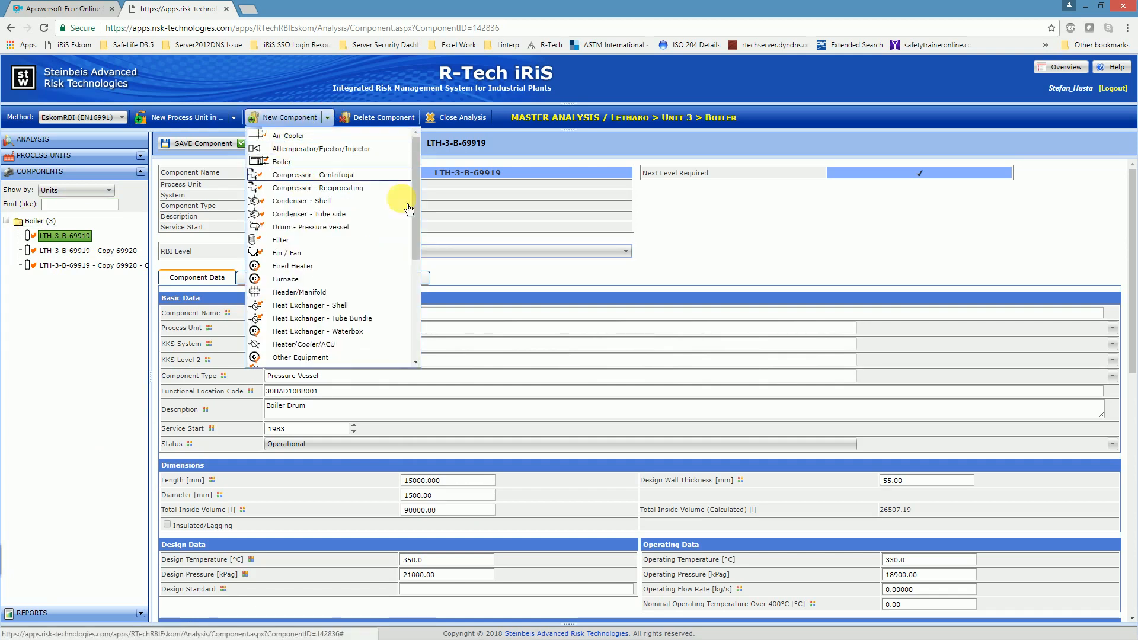
scroll(412, 190, "down", 4)
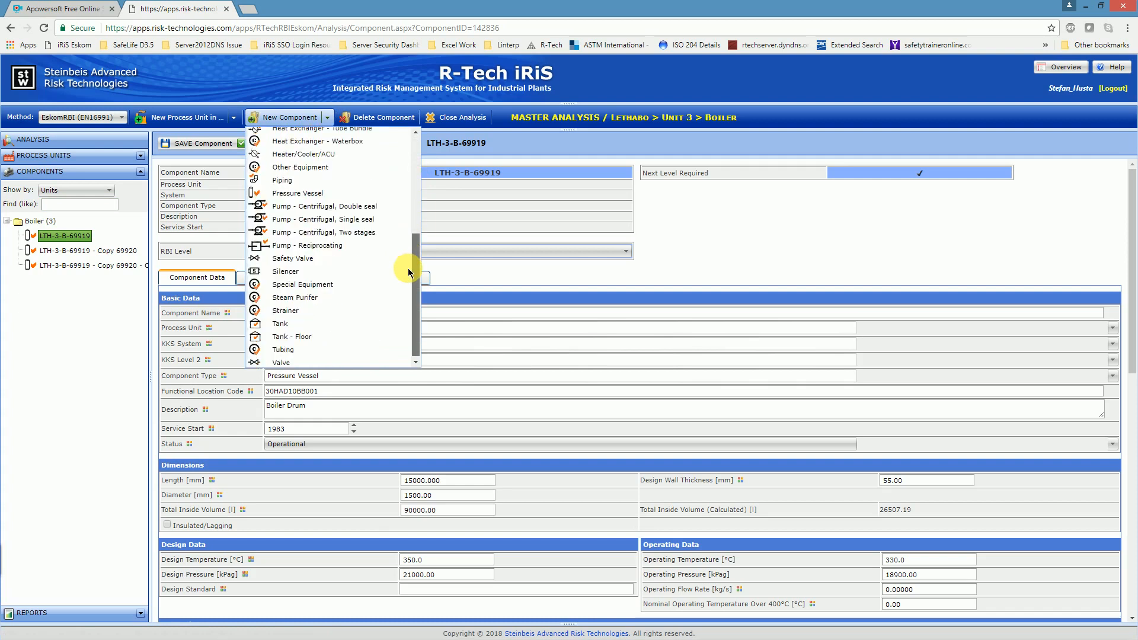
scroll(414, 178, "up", 4)
scroll(414, 225, "down", 3)
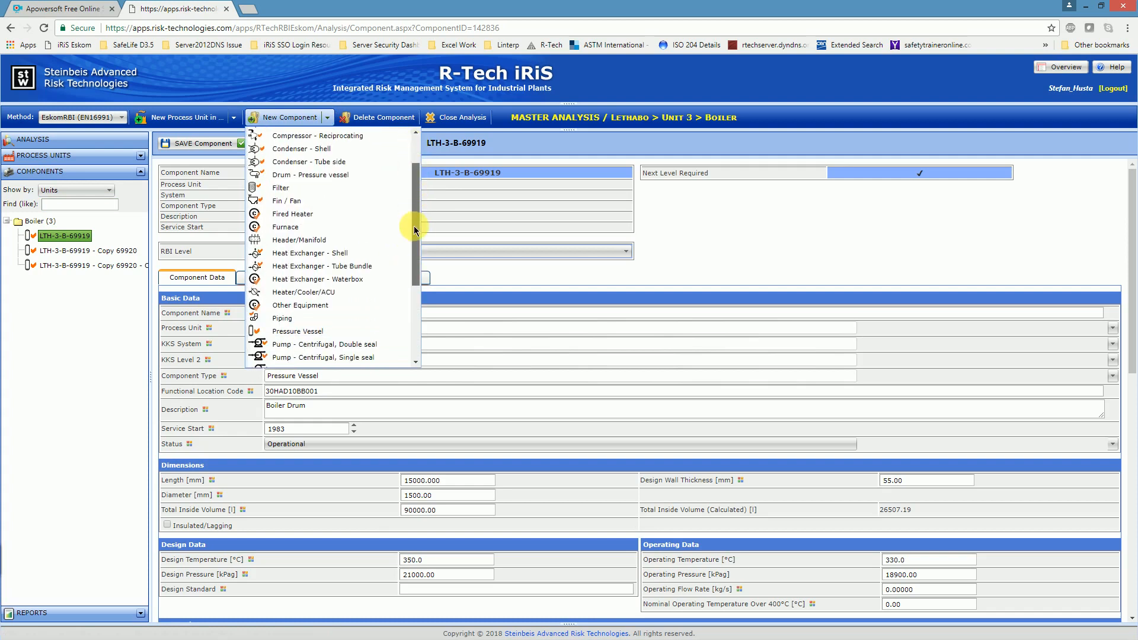
scroll(417, 247, "down", 3)
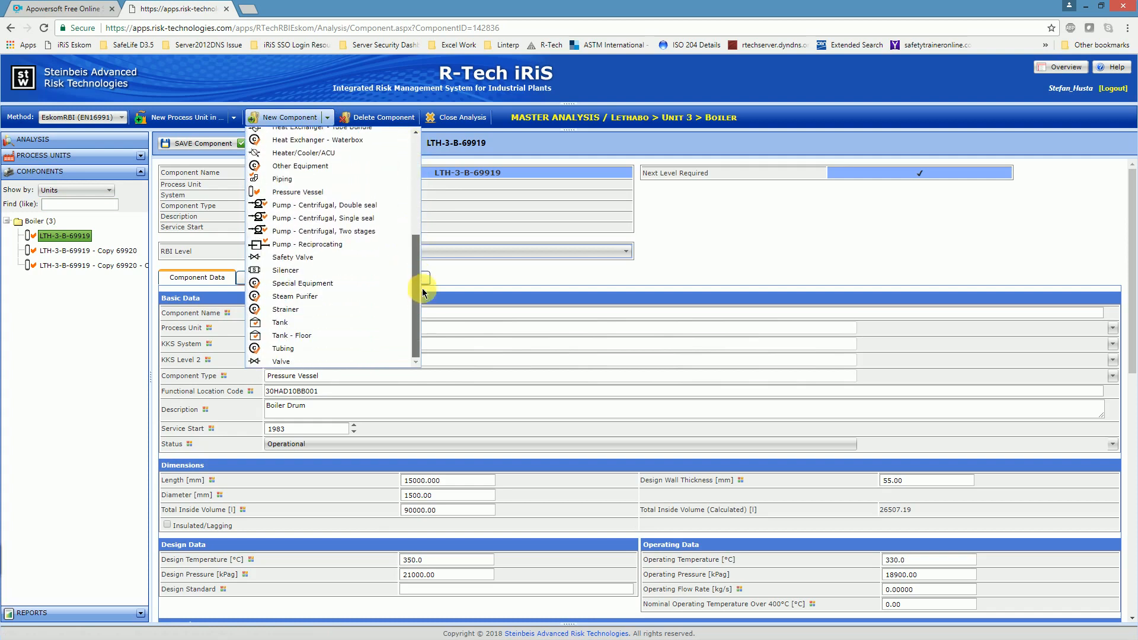
scroll(421, 264, "up", 1)
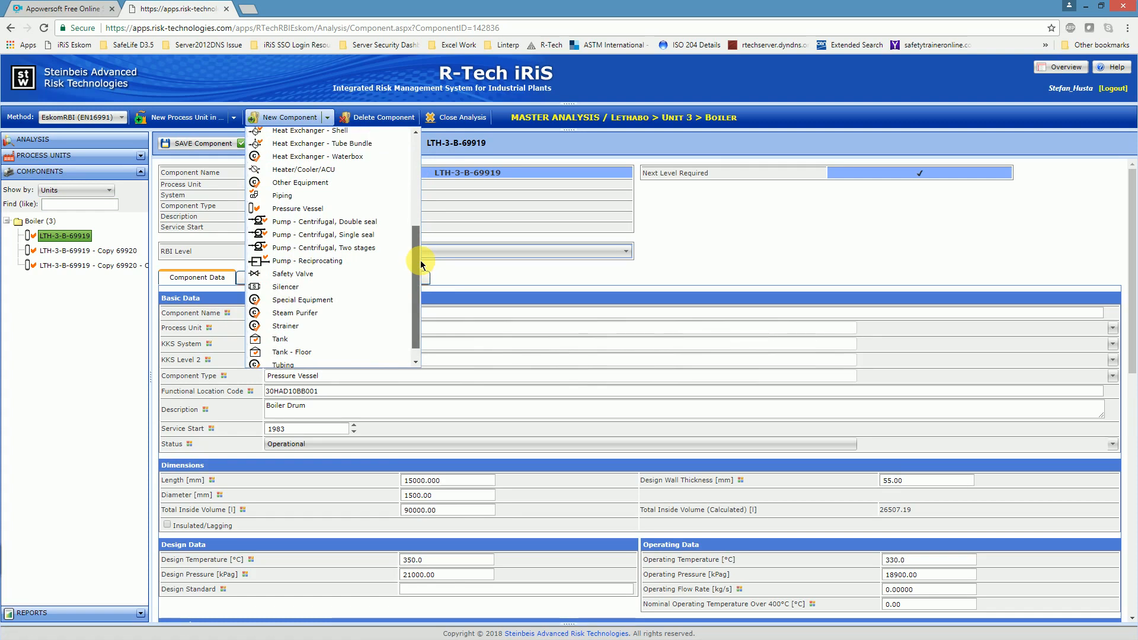
scroll(421, 256, "up", 1)
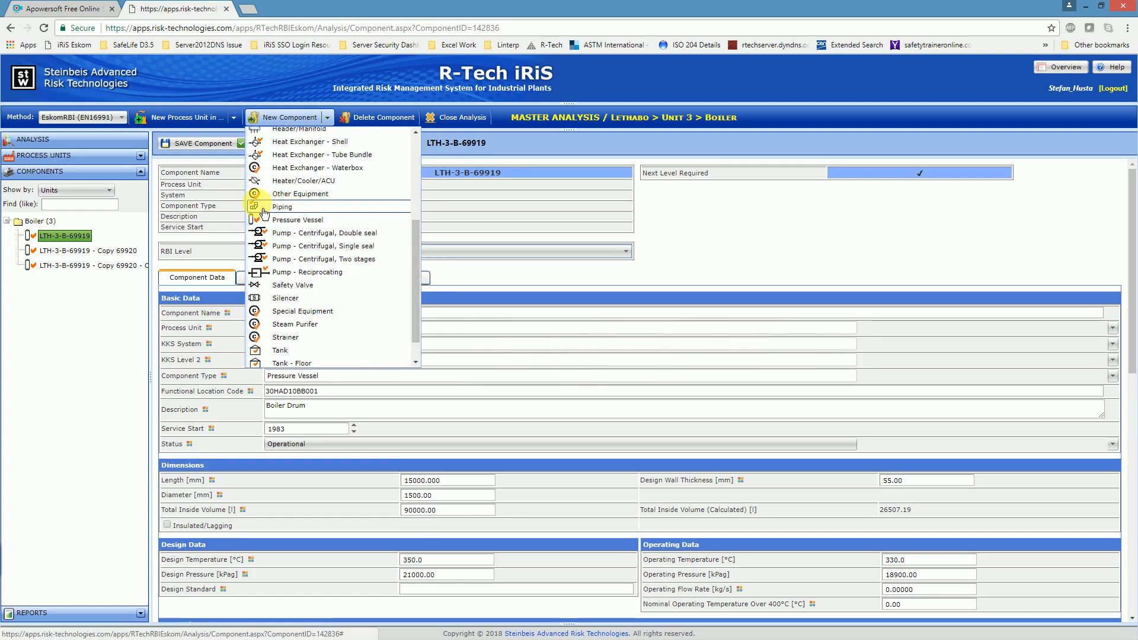
left_click(299, 214)
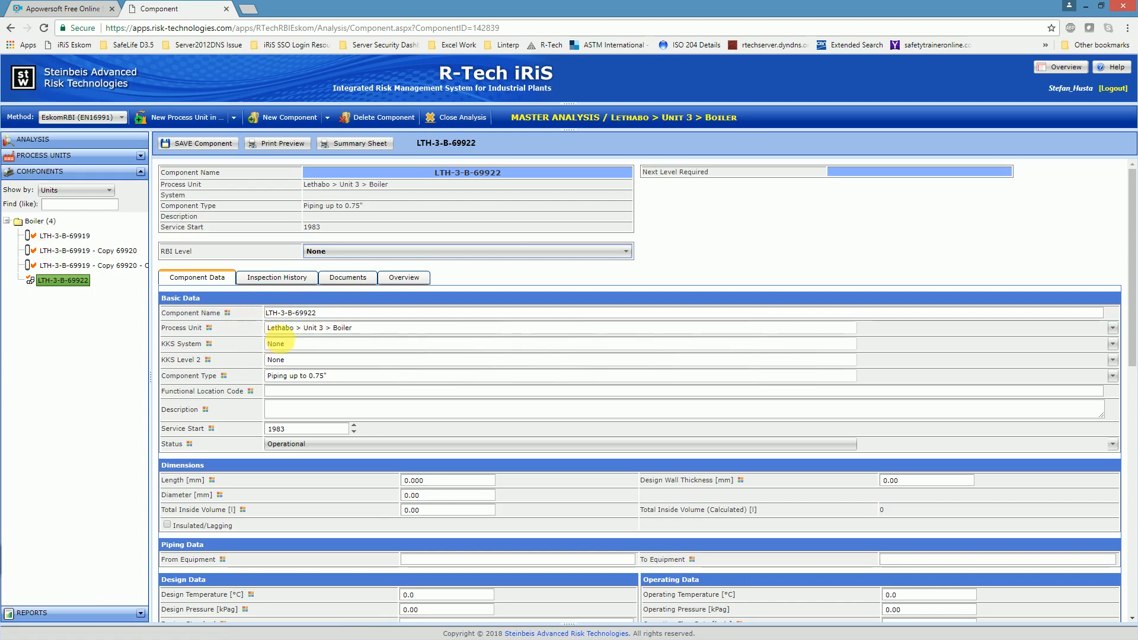
Step: Find the feed water systems and set the new piping component's KKS System to LAB Feed water piping system
left_click(278, 343)
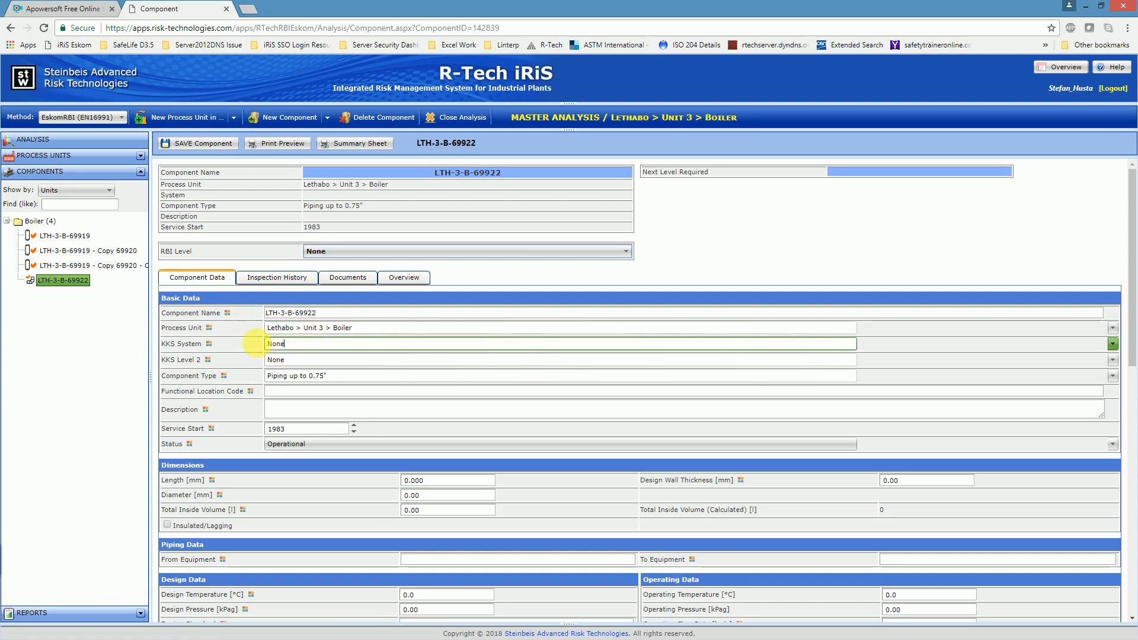
left_click(286, 346)
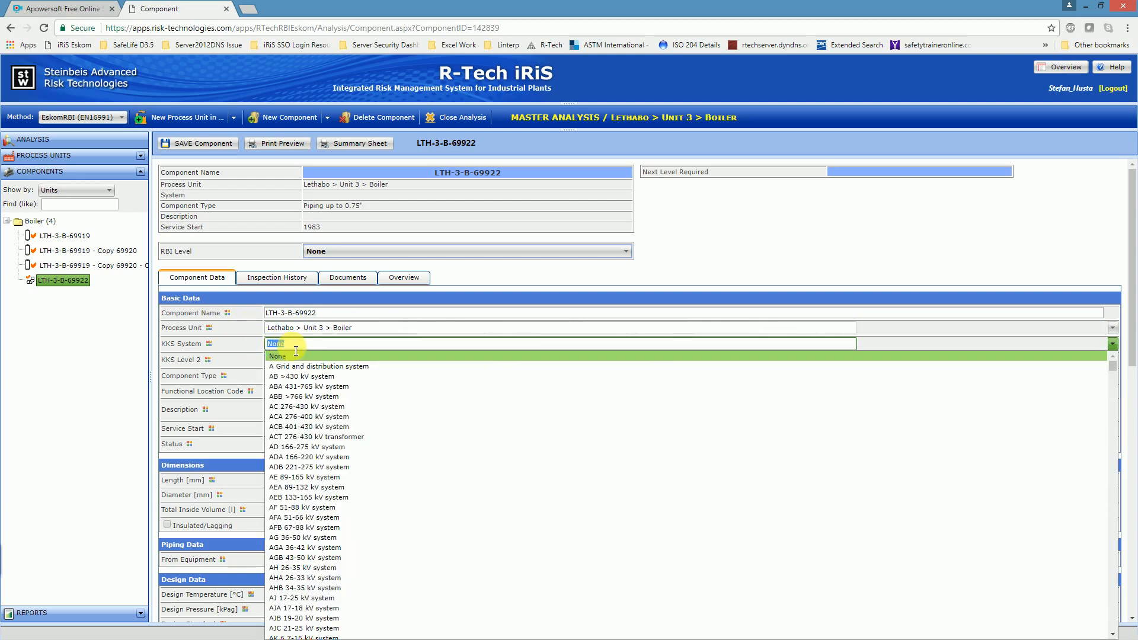
type("f")
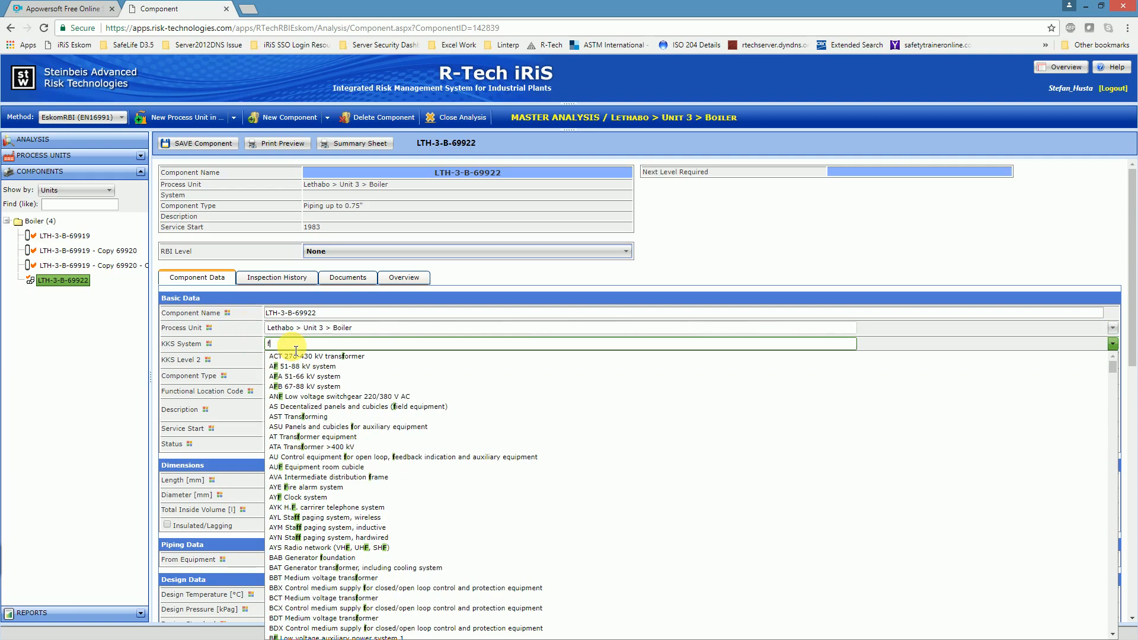
type("eed")
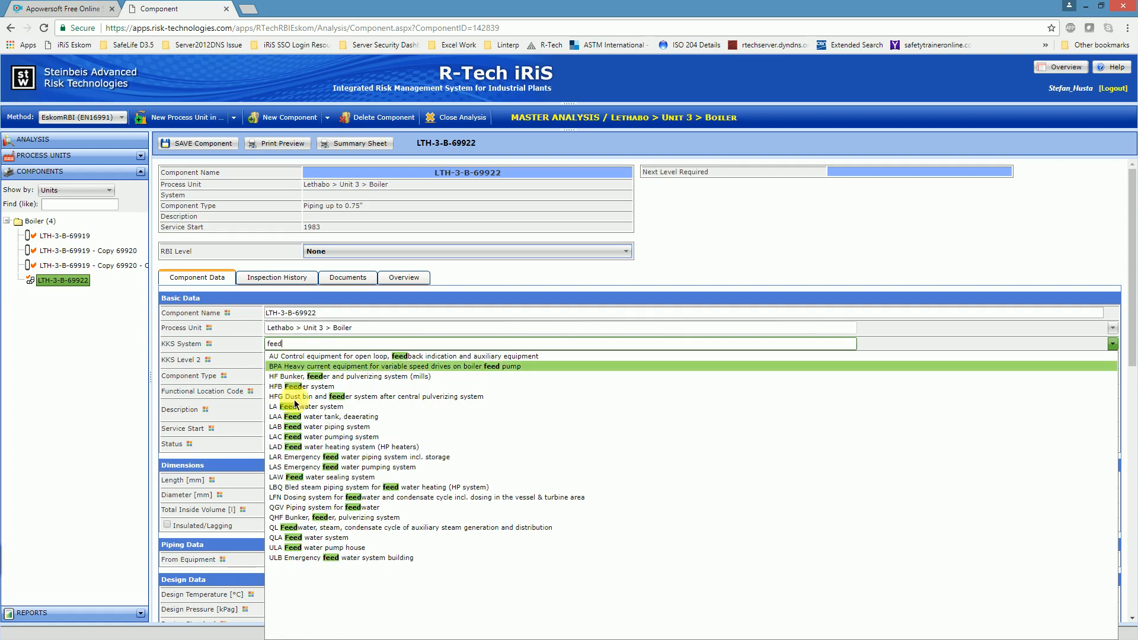
left_click(314, 428)
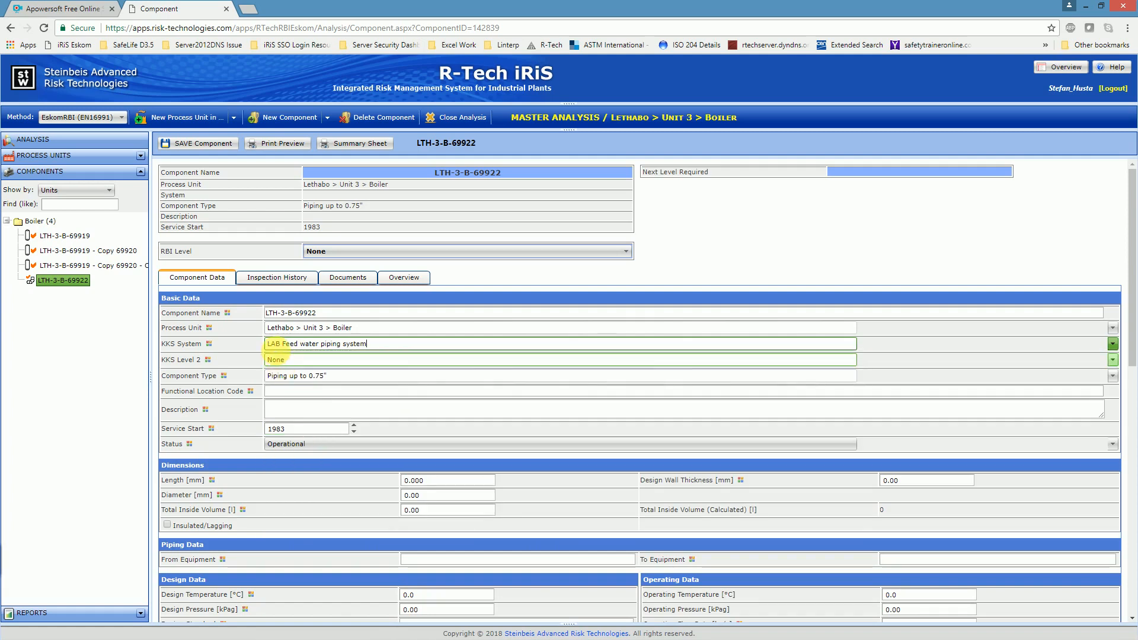
Step: Set the piping component's KKS Level 2 to BR Piping, duct and channel
left_click(293, 361)
left_click(298, 363)
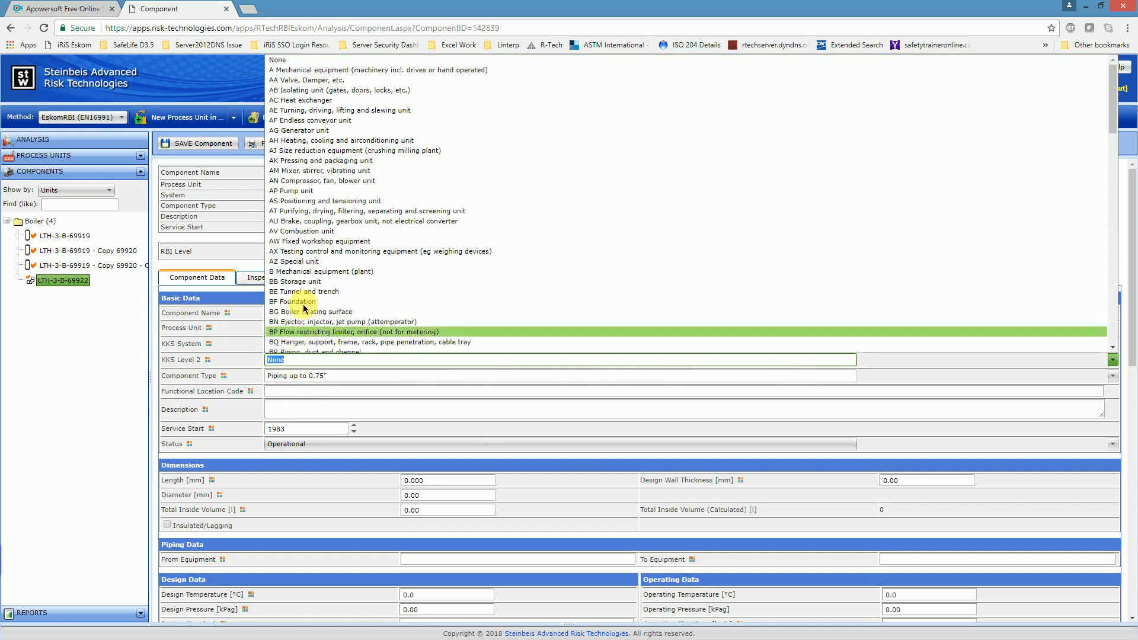
scroll(306, 300, "down", 1)
scroll(306, 300, "down", 2)
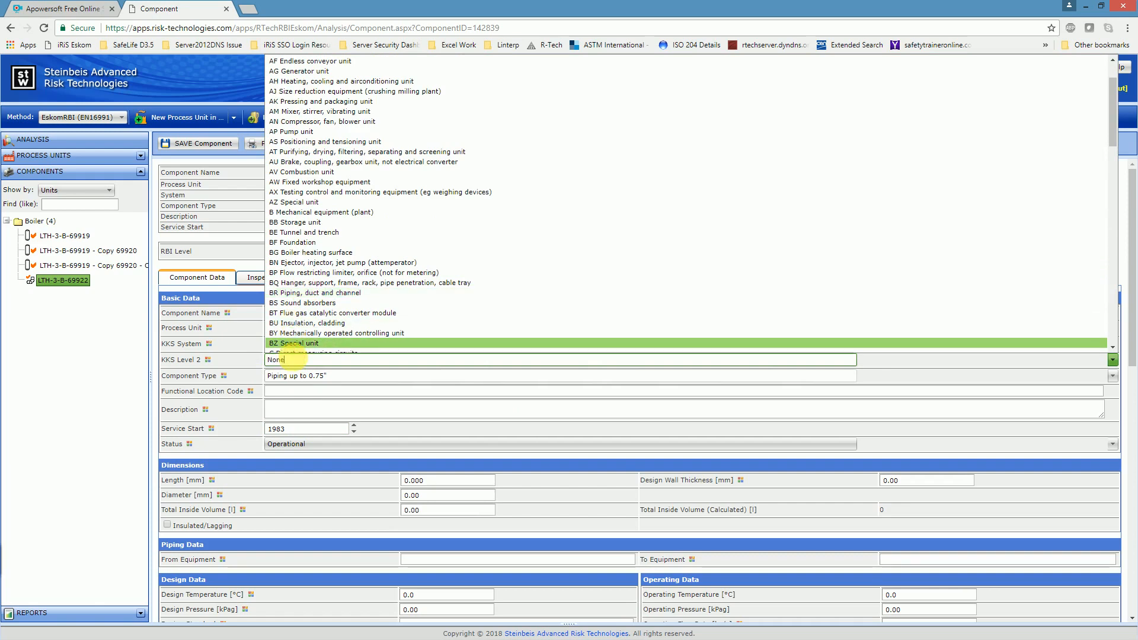
type("pipi")
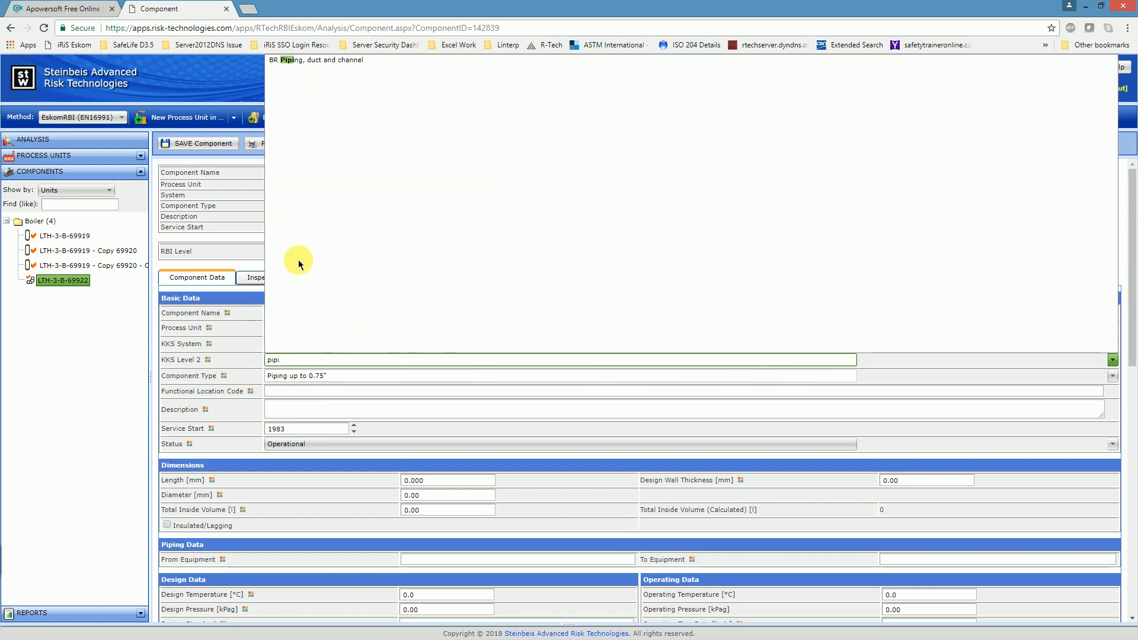
left_click(299, 59)
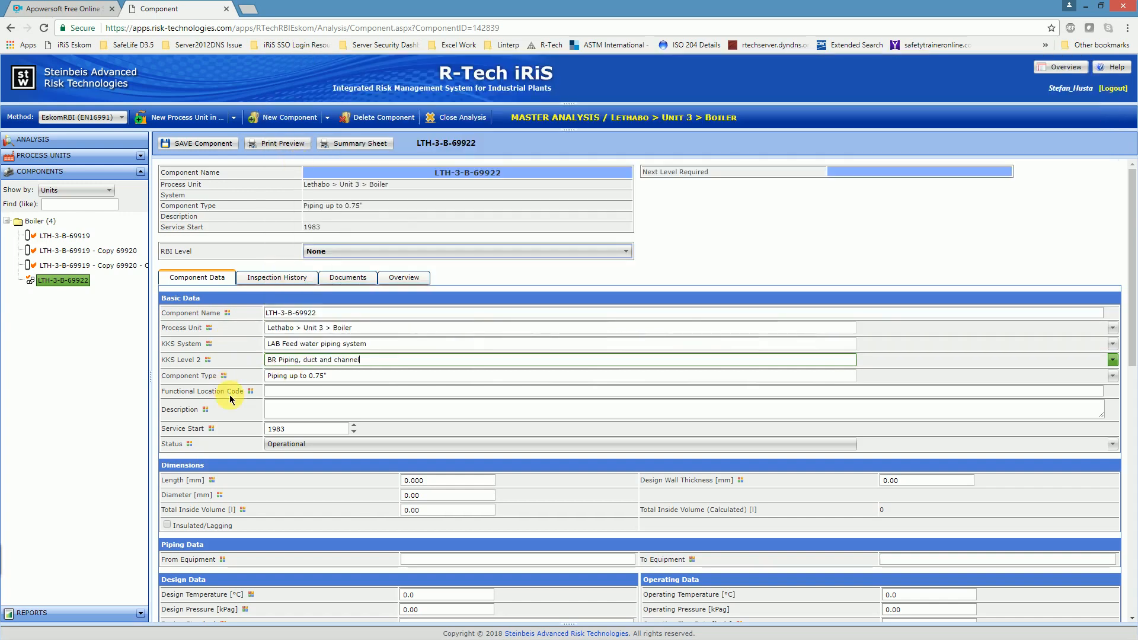
Step: Enter 30LAB10BR001 as the piping component's Functional Location Code
left_click(296, 394)
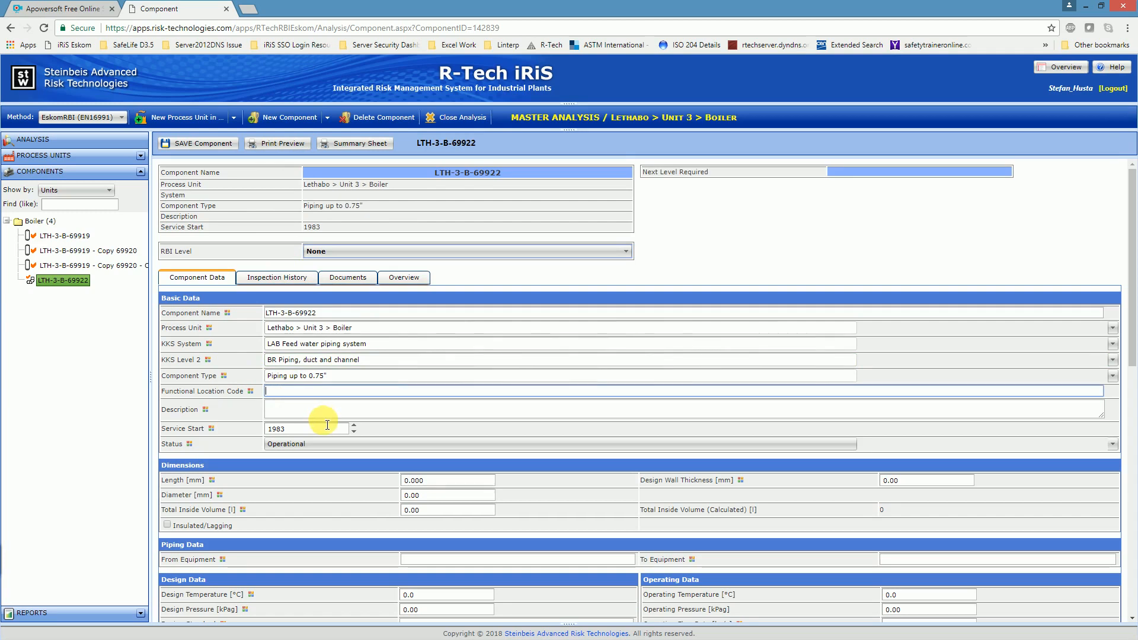
type("30")
type("LAB10BR001")
key("Tab")
Step: Describe the piping component as "Main feedwater piping to Ecoomiser"
type("M")
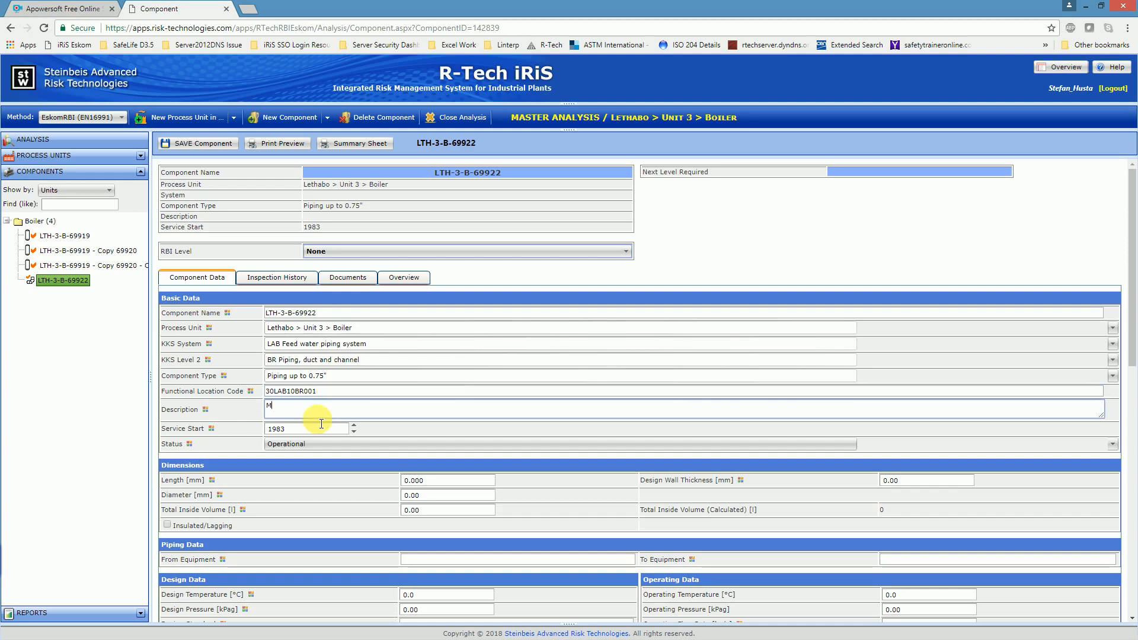
type("ain f")
type(" fedwa")
type("tr ")
type(" p")
type("iping ")
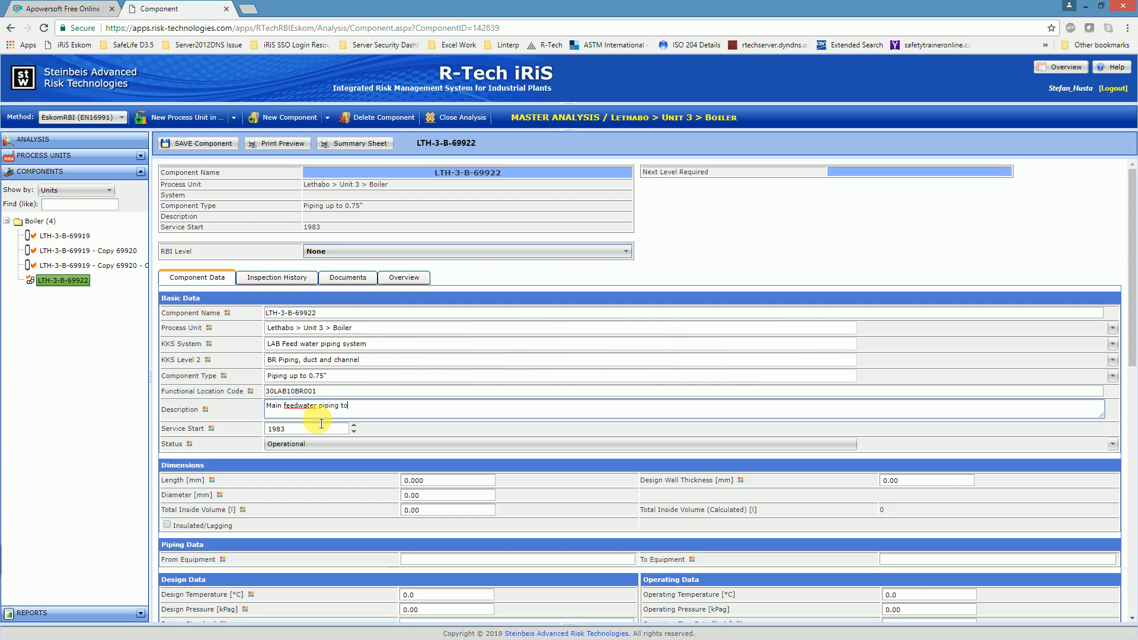
type("to Ecoomiser")
left_click(300, 432)
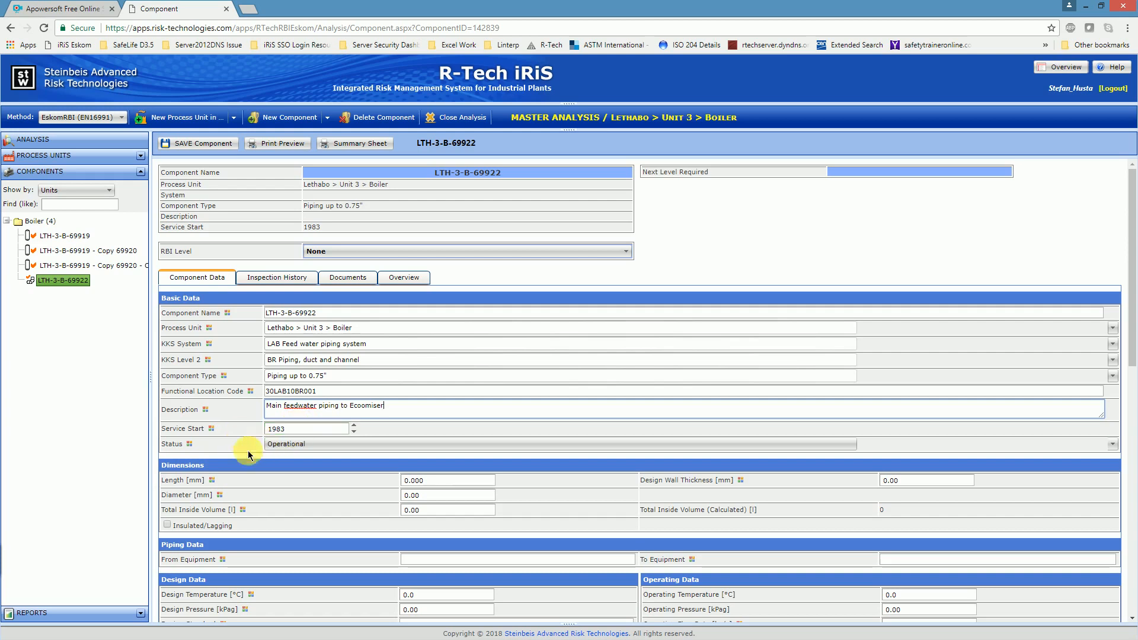
Step: Set the piping's diameter to 250 mm and its design wall thickness to 35 mm in the Dimensions section
left_click(427, 495)
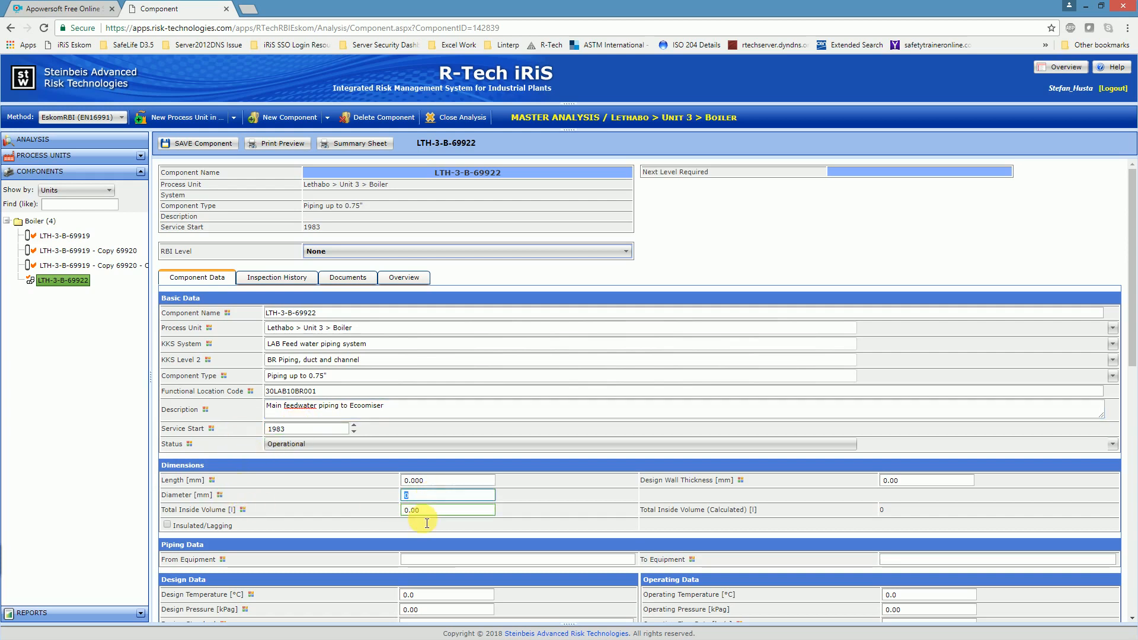
type("25")
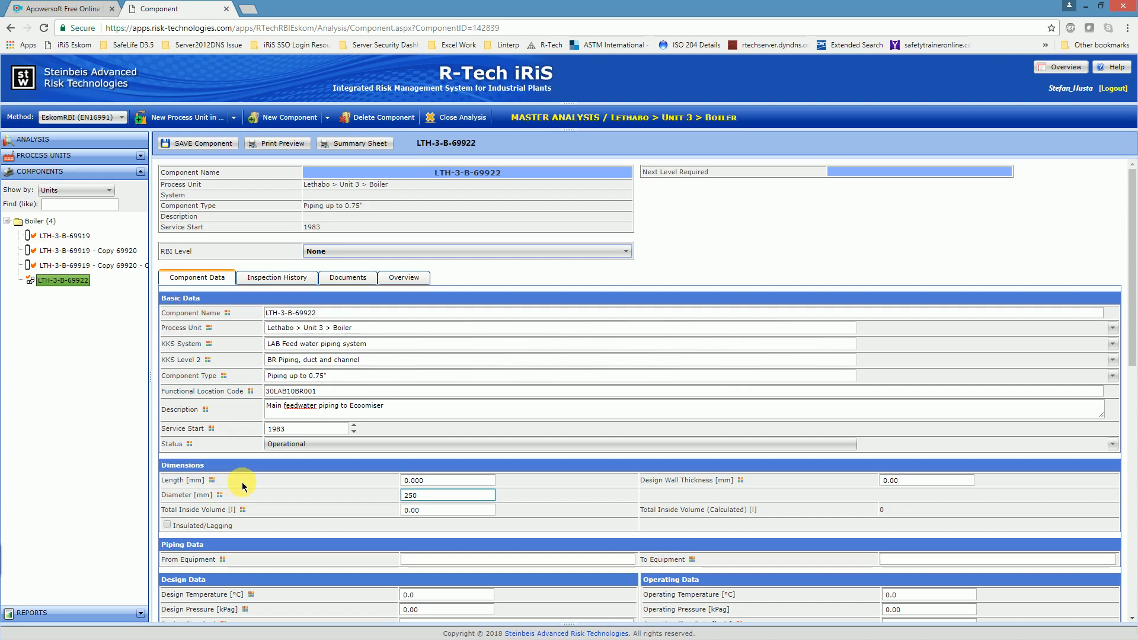
left_click(896, 480)
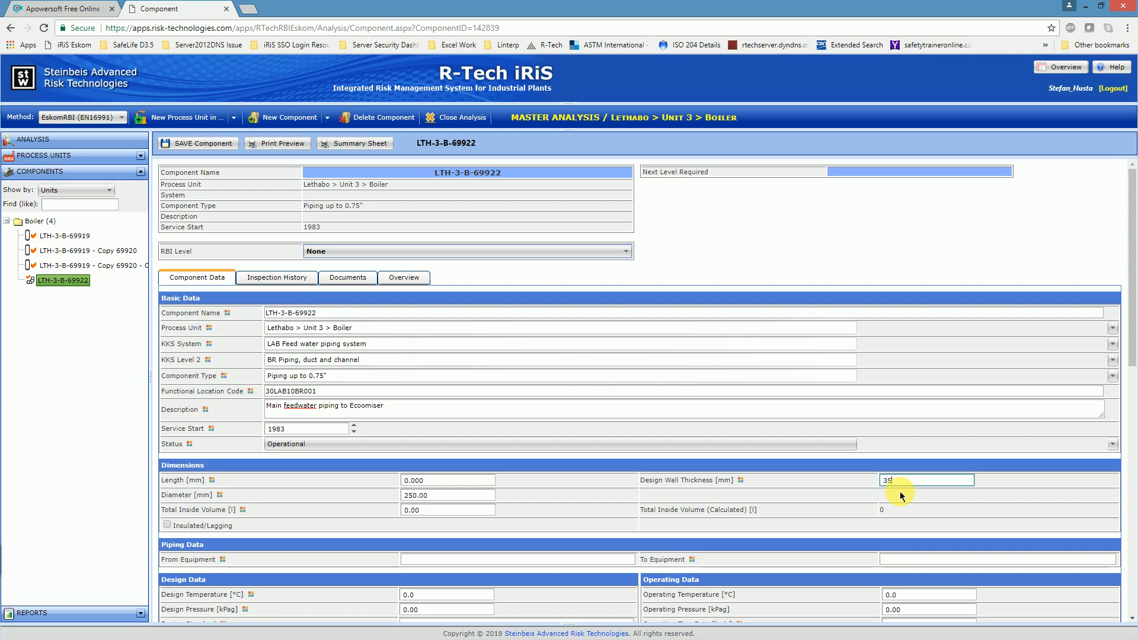
left_click(616, 483)
scroll(612, 480, "down", 1)
scroll(560, 418, "down", 4)
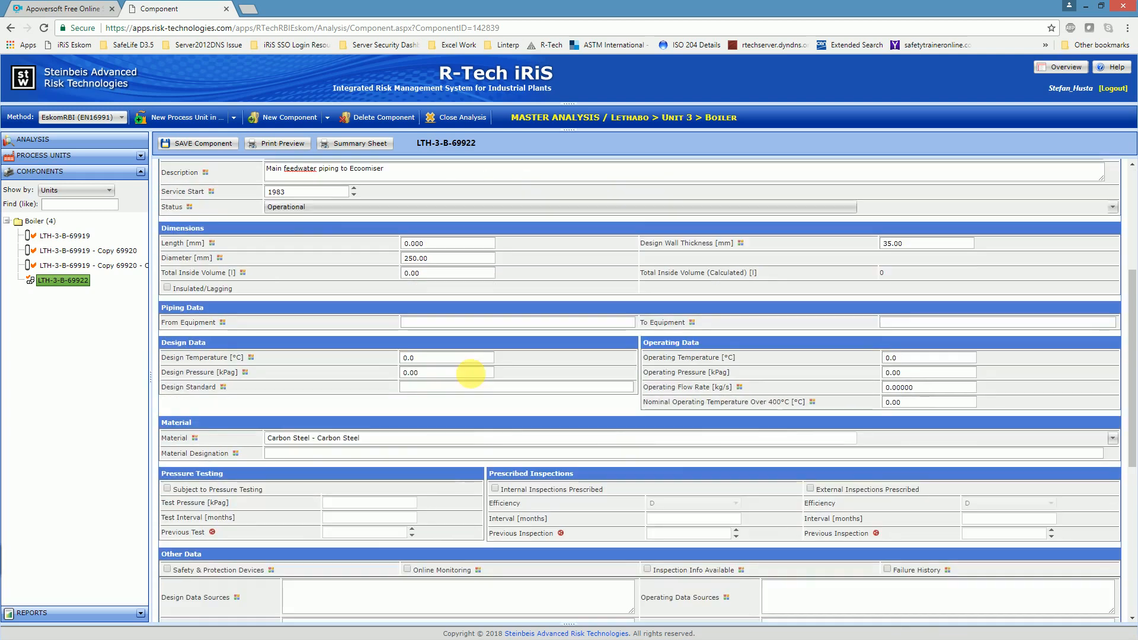
Step: Set the piping's material to Carbon - 1/2 Mo (Annealed) - Low Alloy Steel and its material designation to 15NiCuMoNb5-6-4
left_click(468, 373)
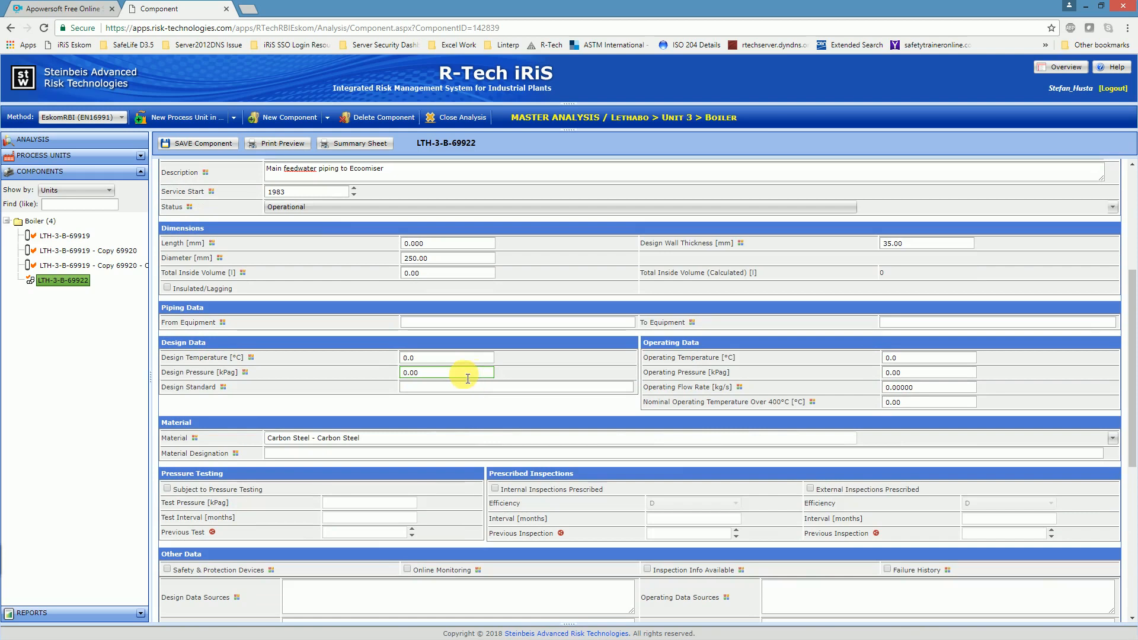
left_click(294, 456)
left_click(368, 437)
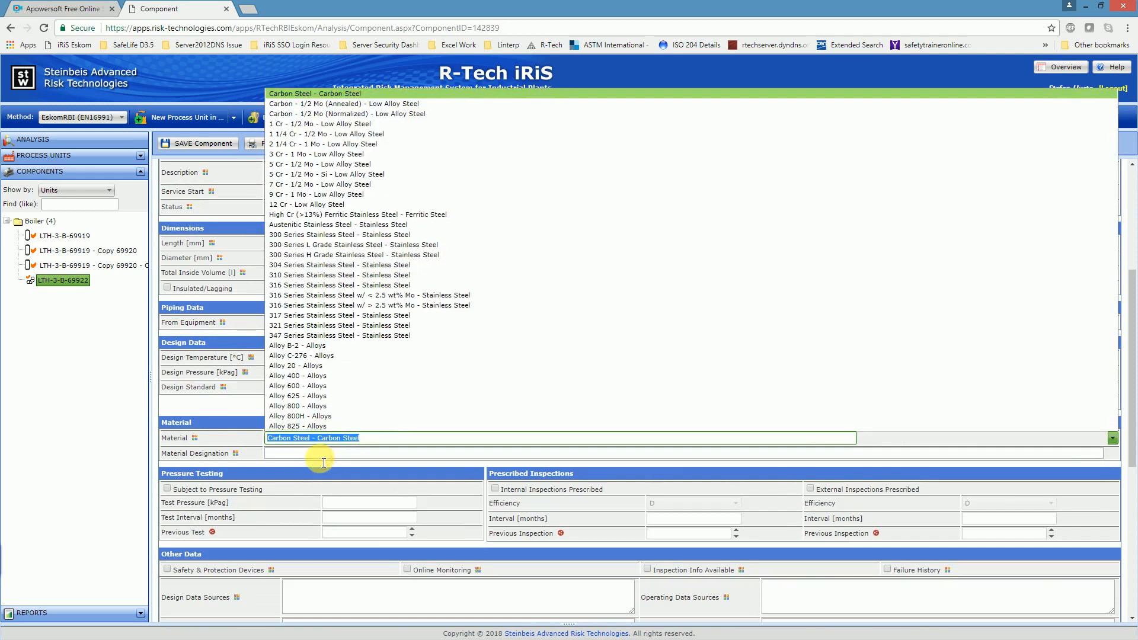
left_click(322, 462)
type("15NiCuMoNb5")
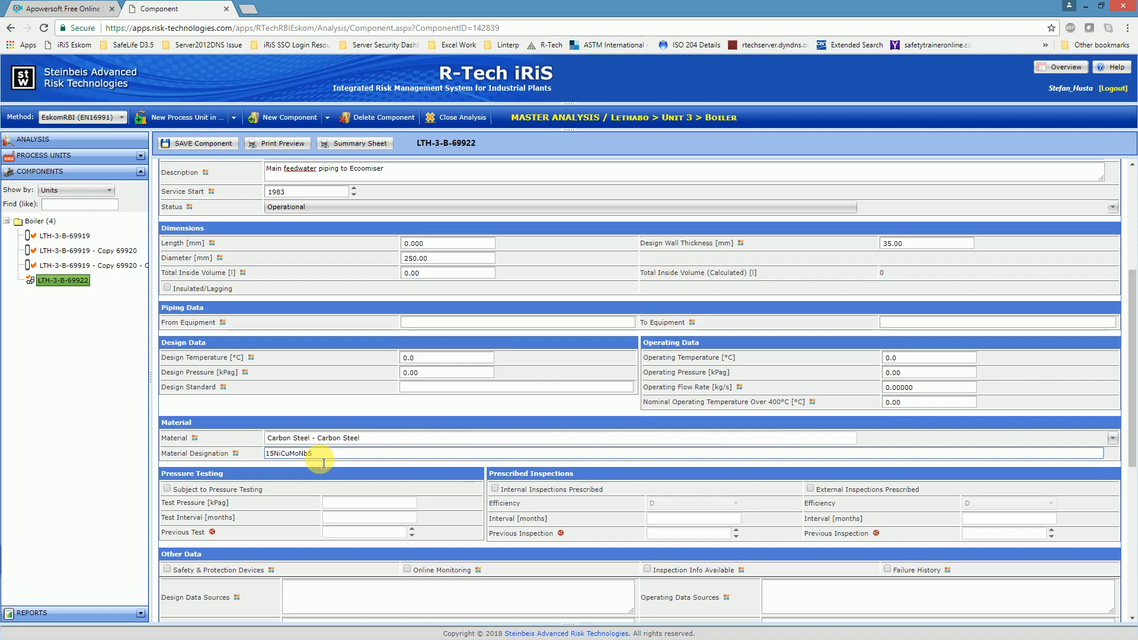
type("-6-4")
left_click(363, 439)
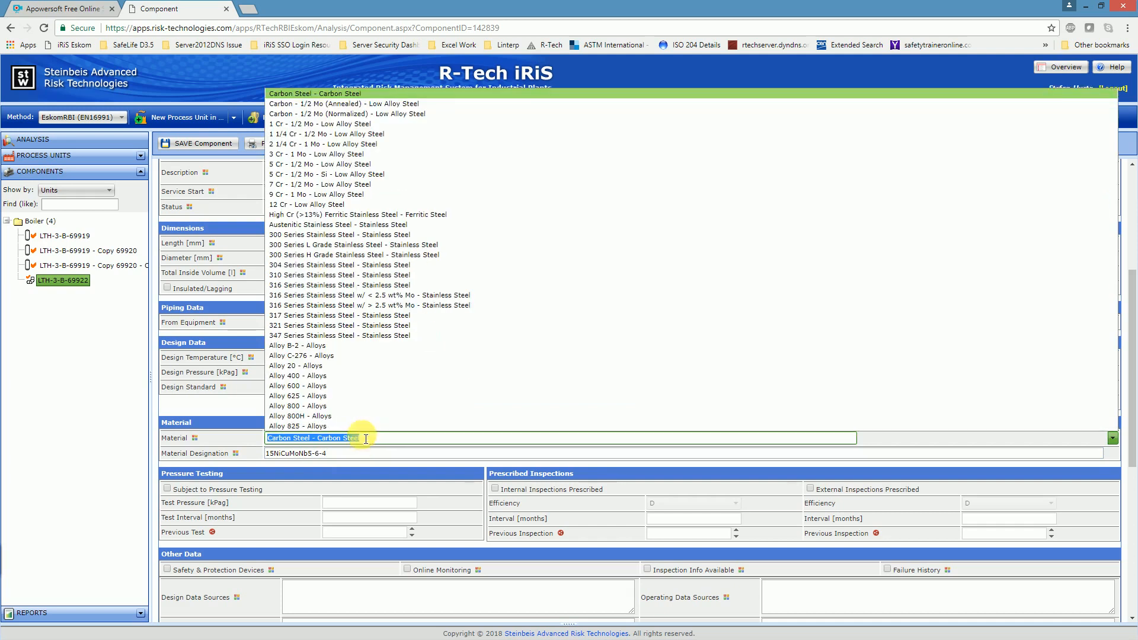
left_click(329, 105)
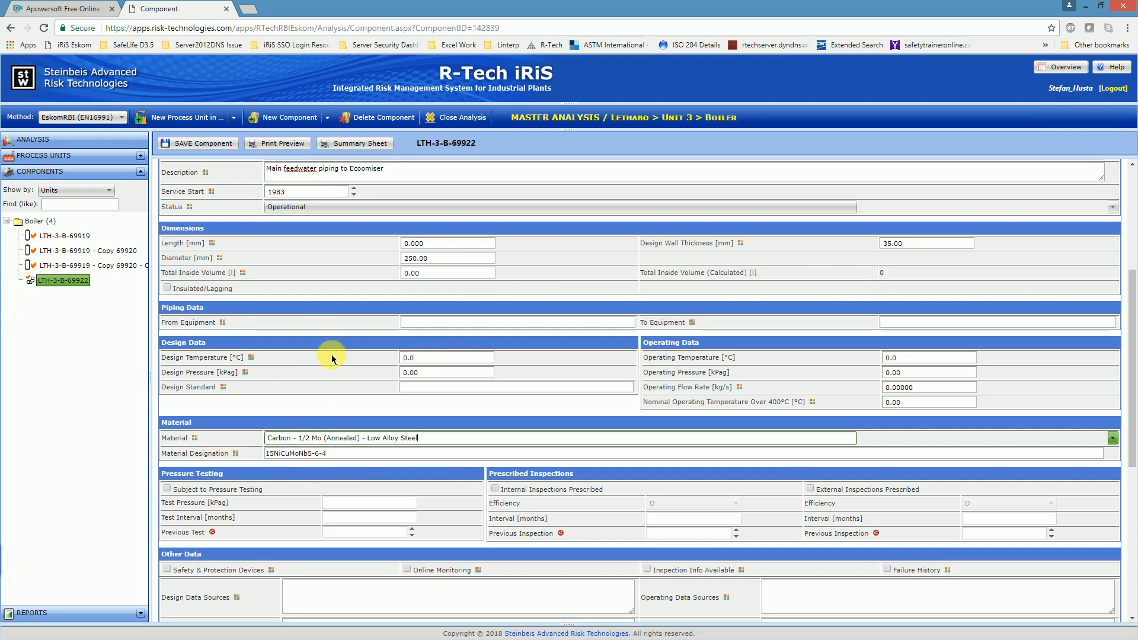
Step: Set the piping's design temperature to 300 °C and its operating temperature to 250 °C
left_click(445, 358)
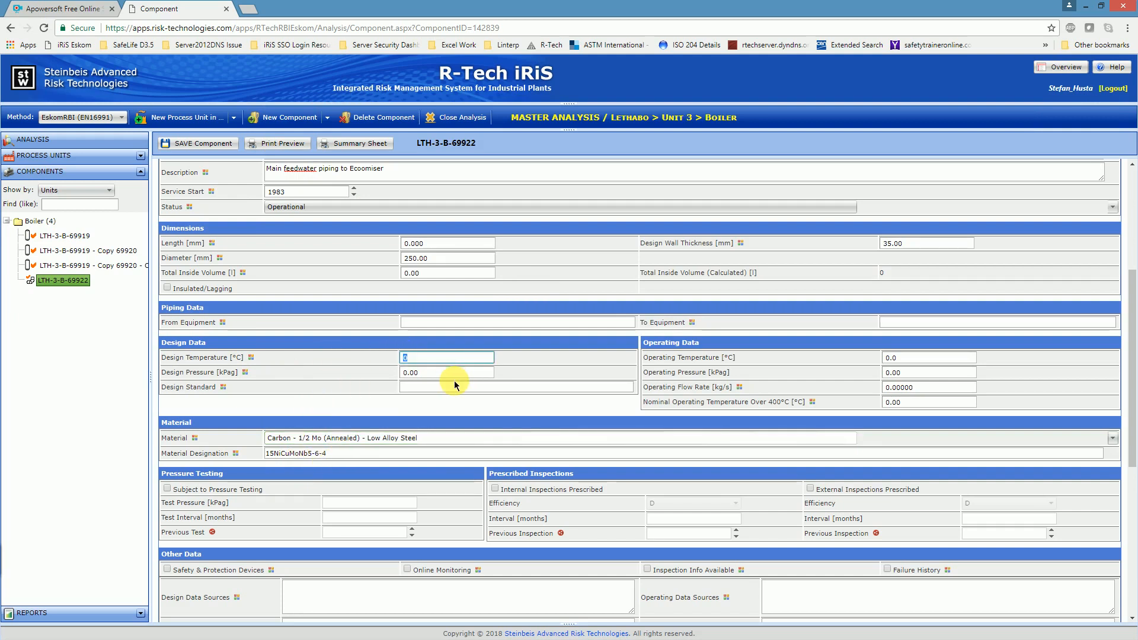
type("300")
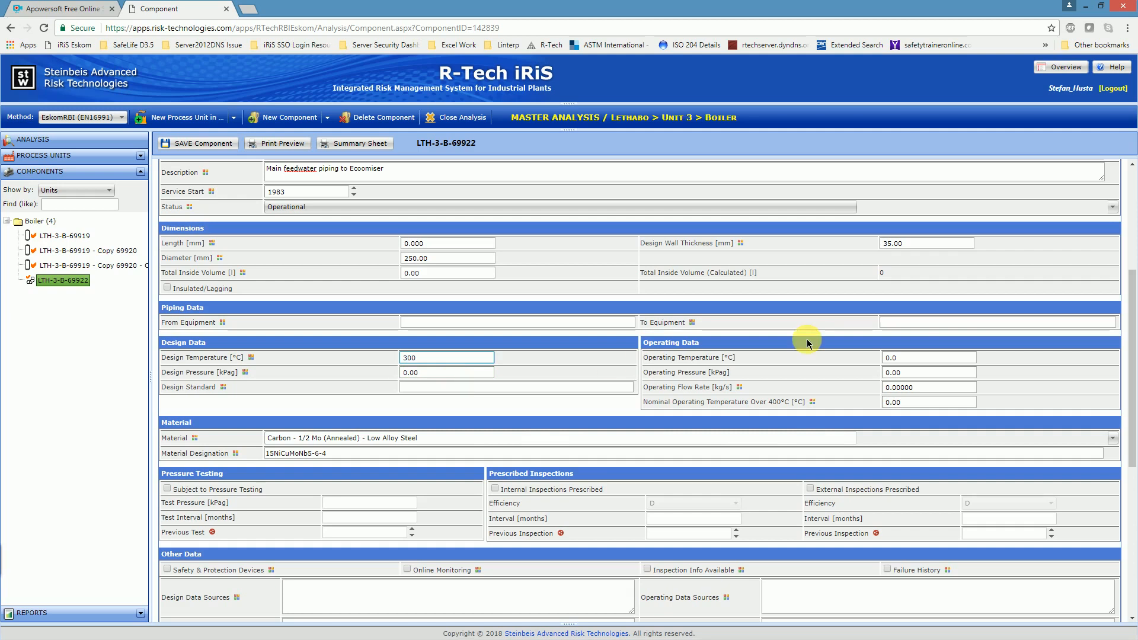
left_click(896, 357)
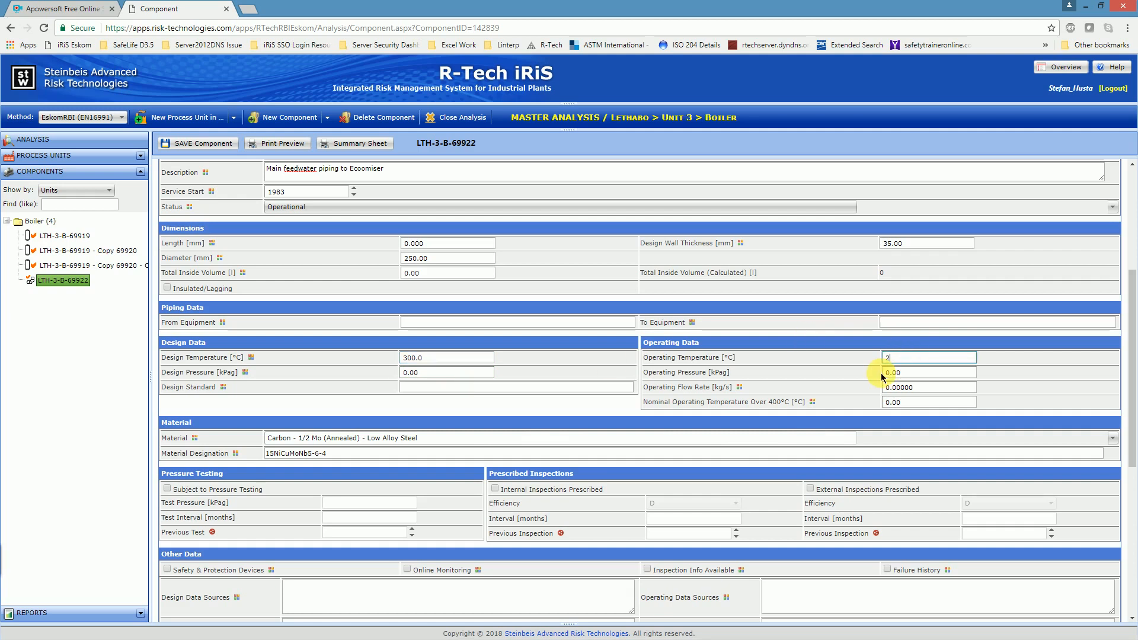
type("250")
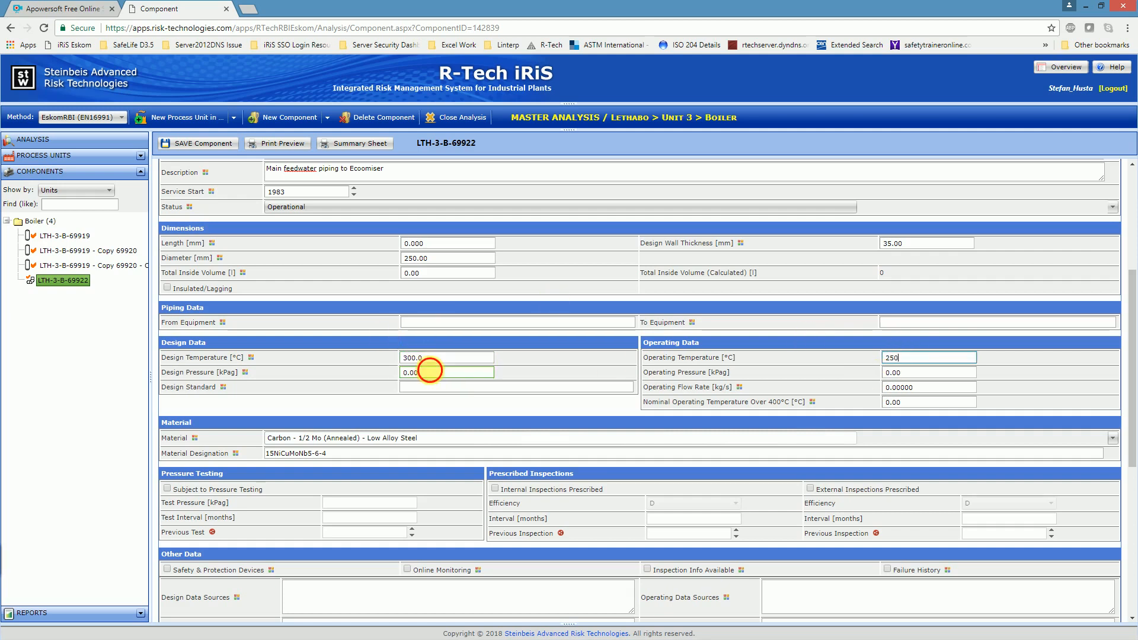
Step: Set the piping's design pressure to 21000 kPag and its operating pressure to 19000 kPag
left_click(431, 372)
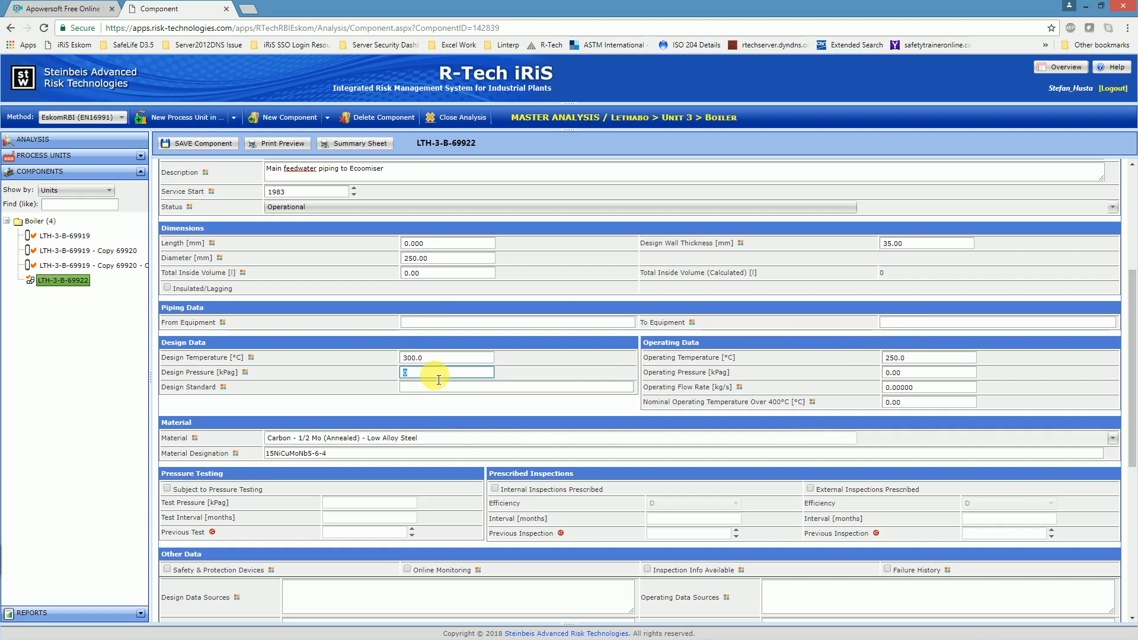
type("210")
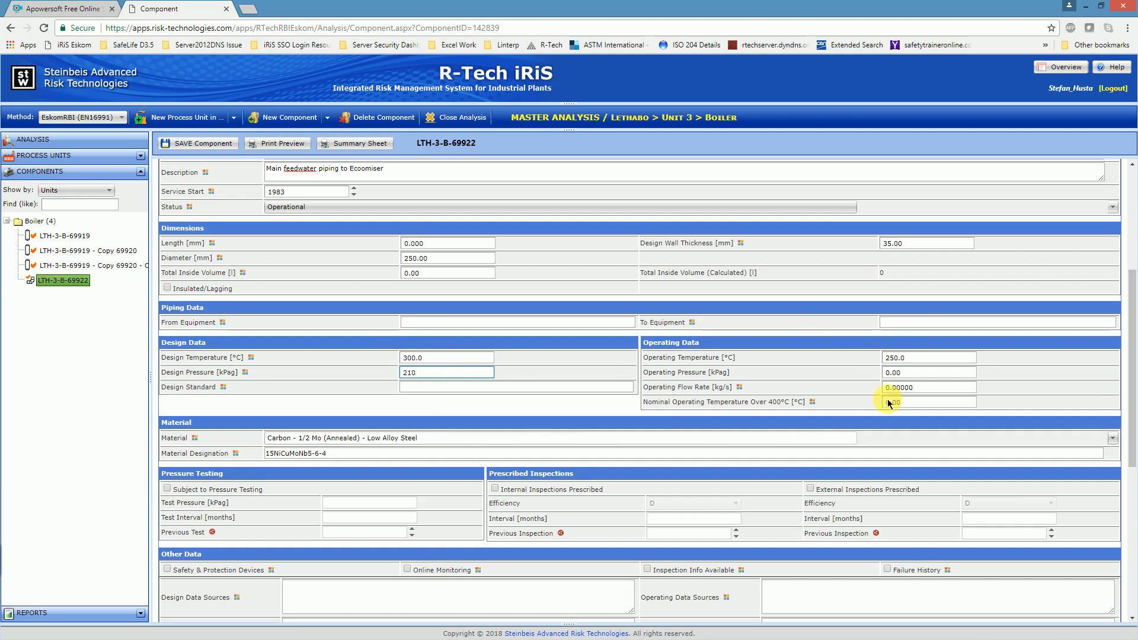
left_click(914, 372)
type("190")
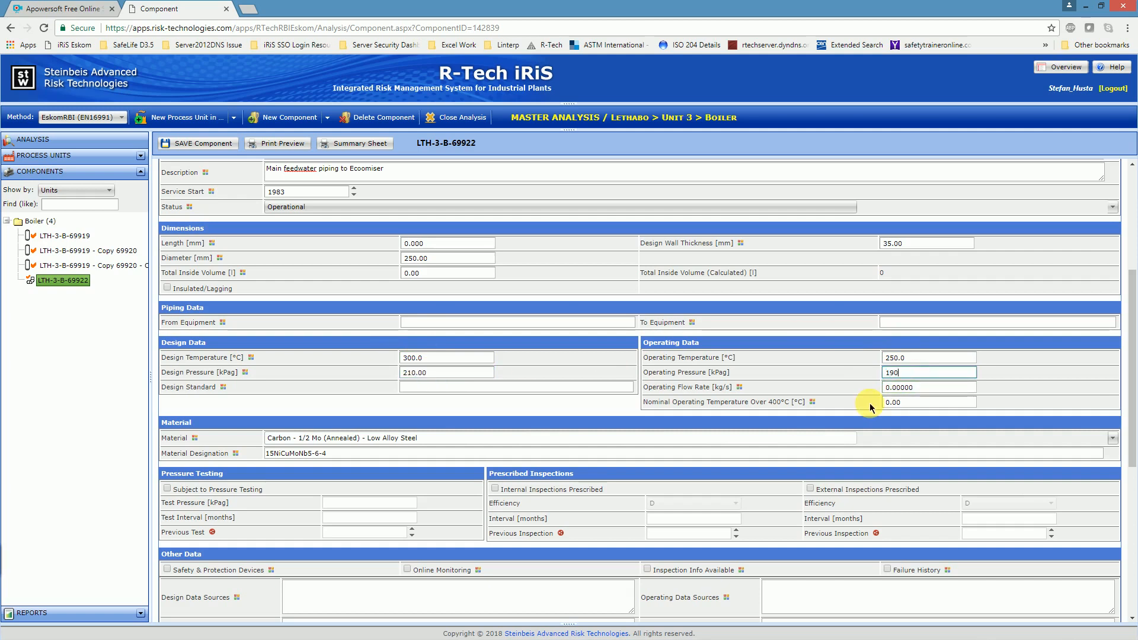
left_click(442, 373)
left_click(455, 382)
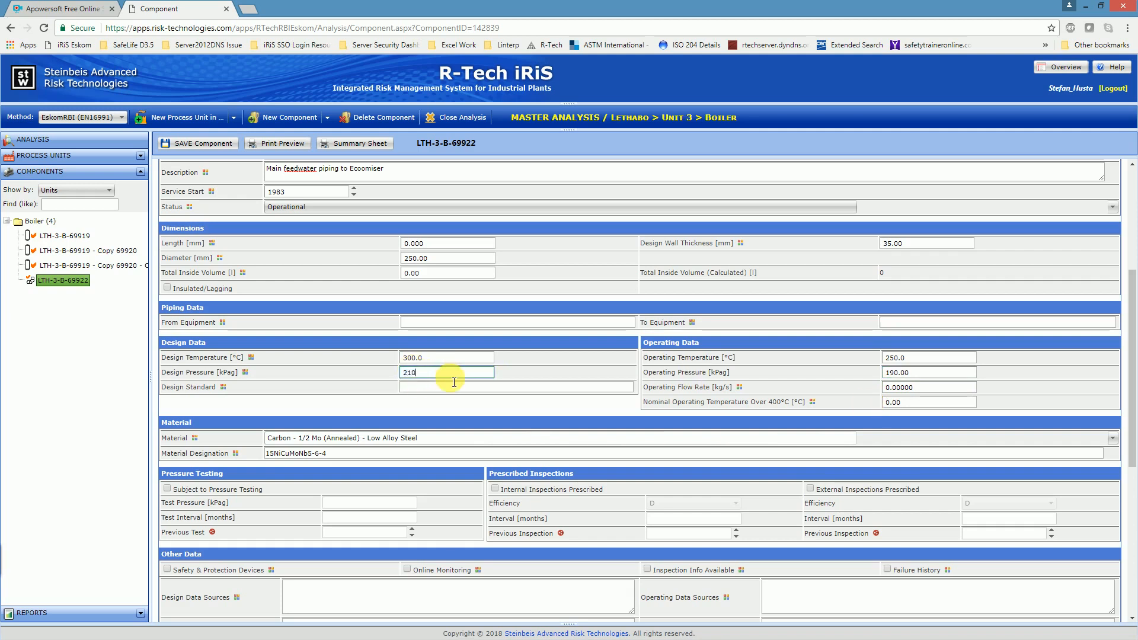
type("00")
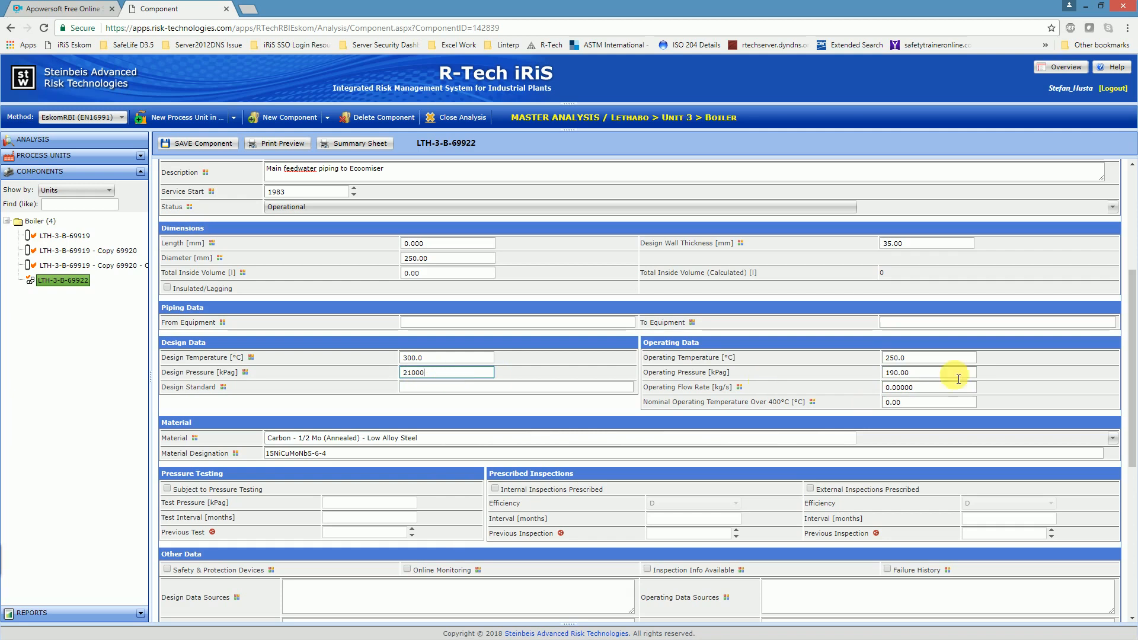
left_click(925, 375)
type("19")
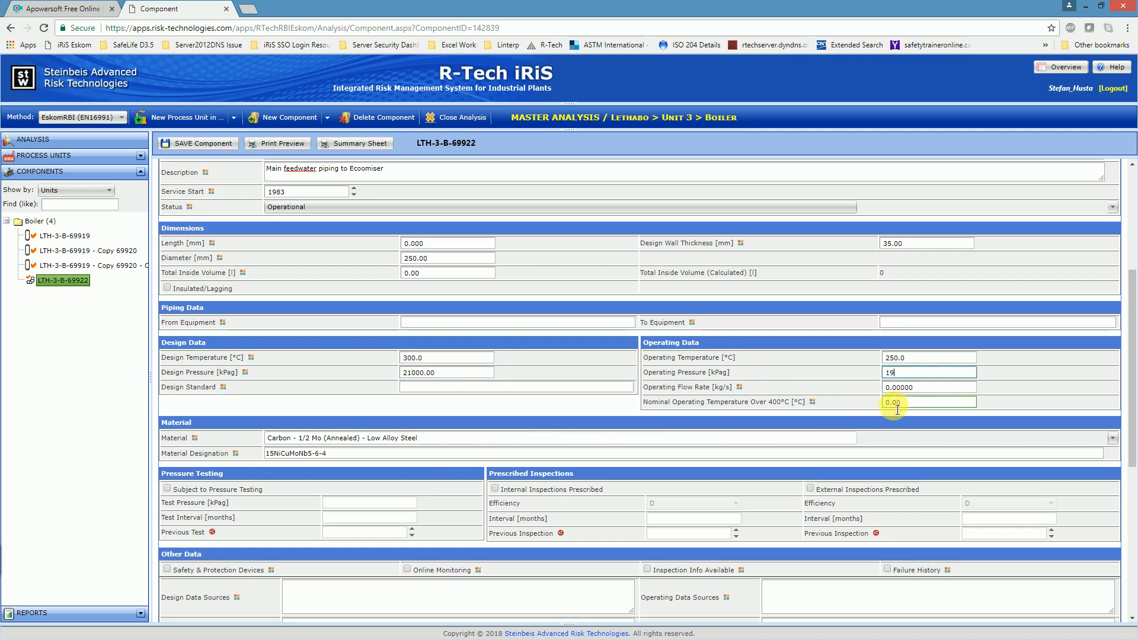
type("000")
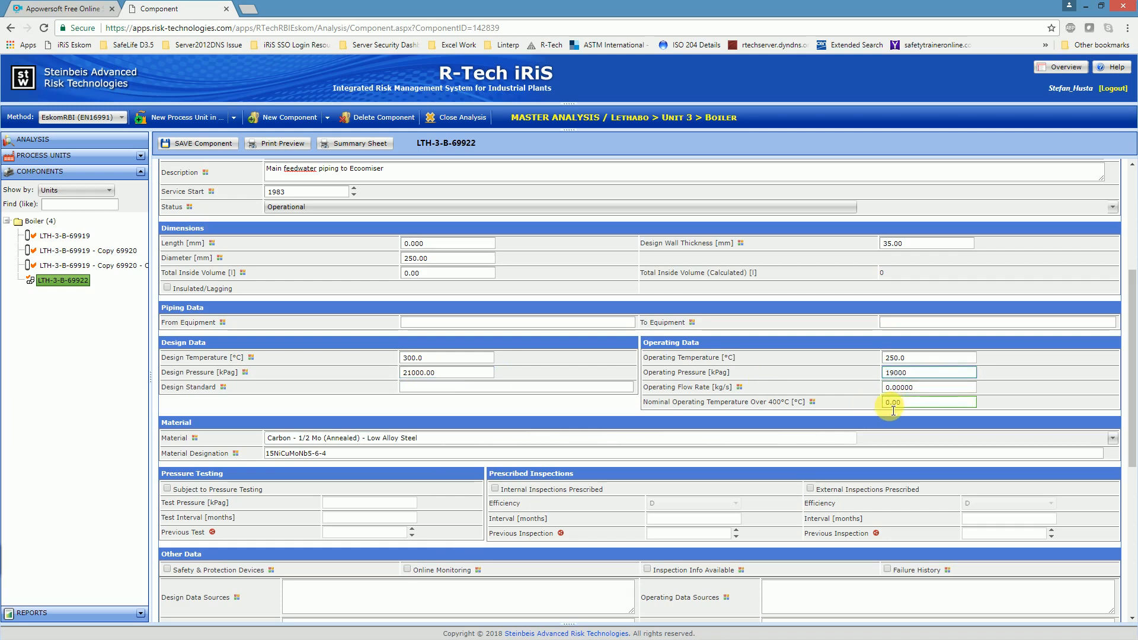
left_click(510, 406)
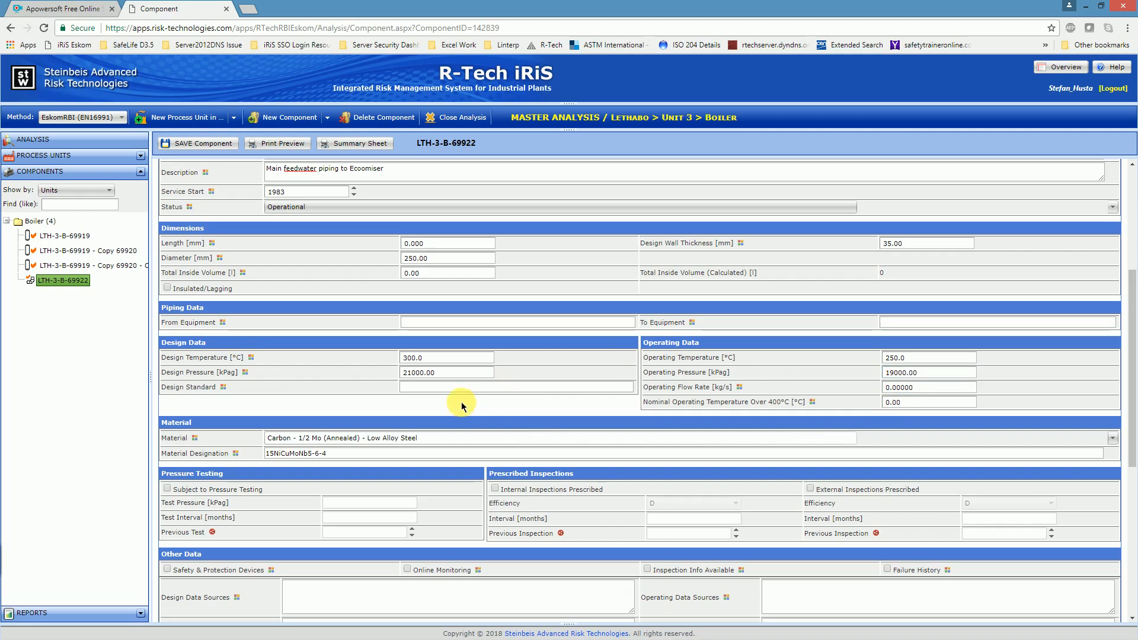
Step: Mark the piping as subject to pressure testing and as having safety and protection devices and online monitoring
scroll(456, 327, "down", 2)
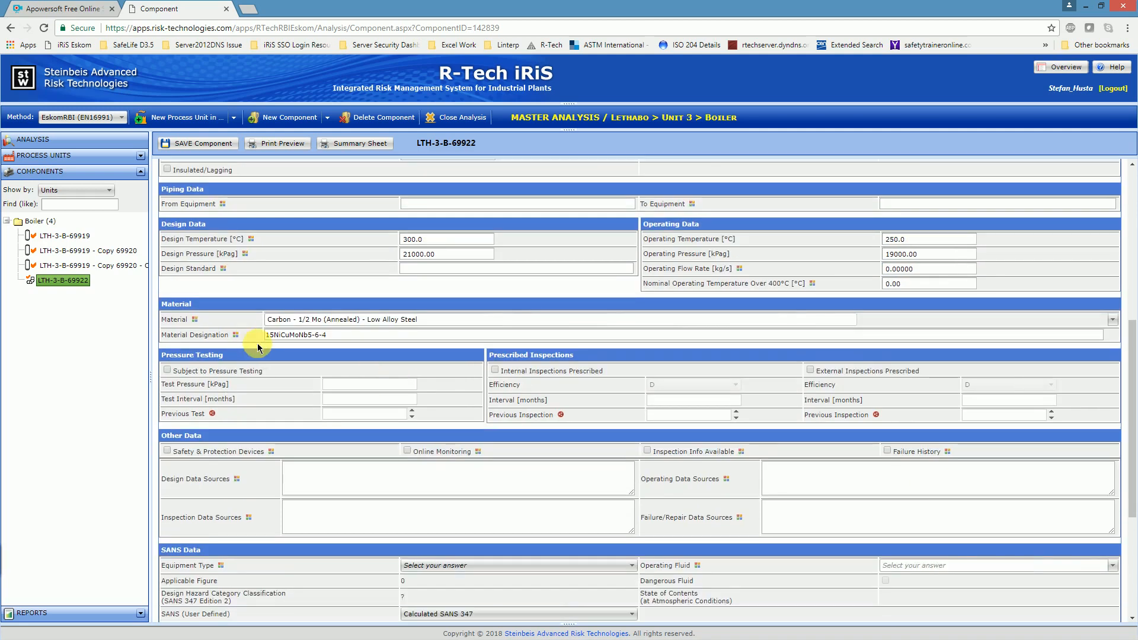
left_click(167, 370)
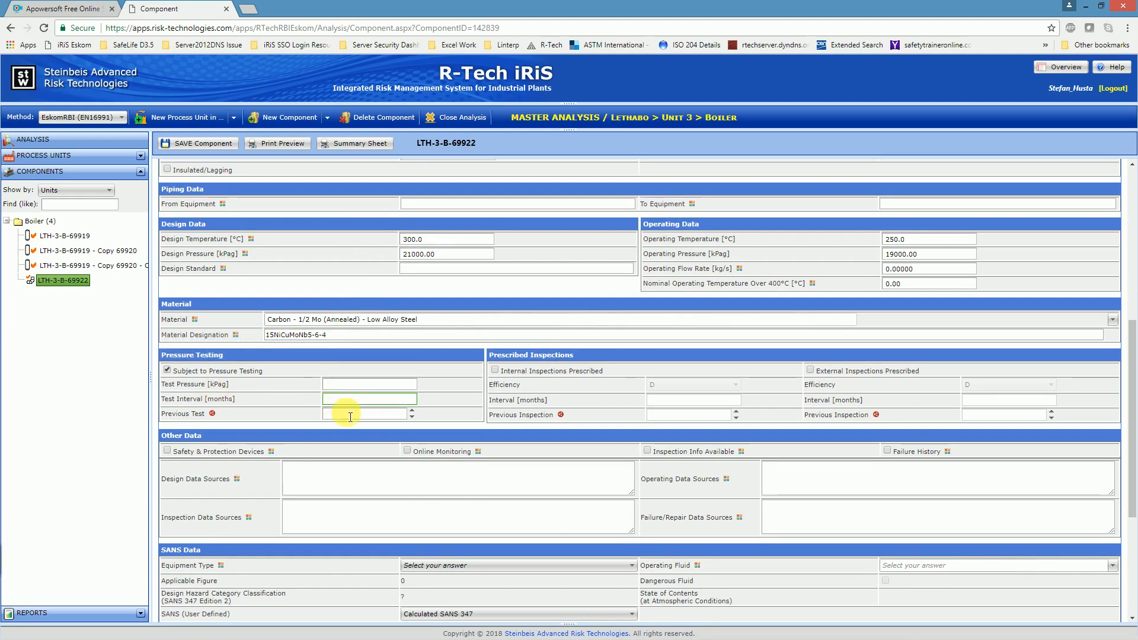
scroll(313, 415, "down", 1)
scroll(313, 415, "down", 1)
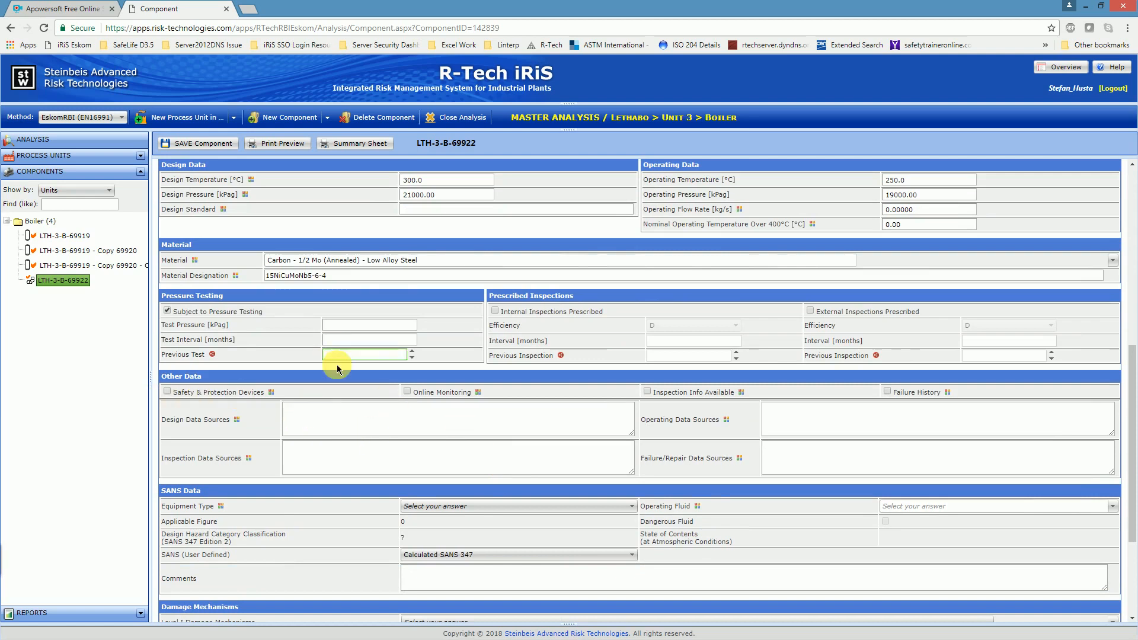
left_click(167, 393)
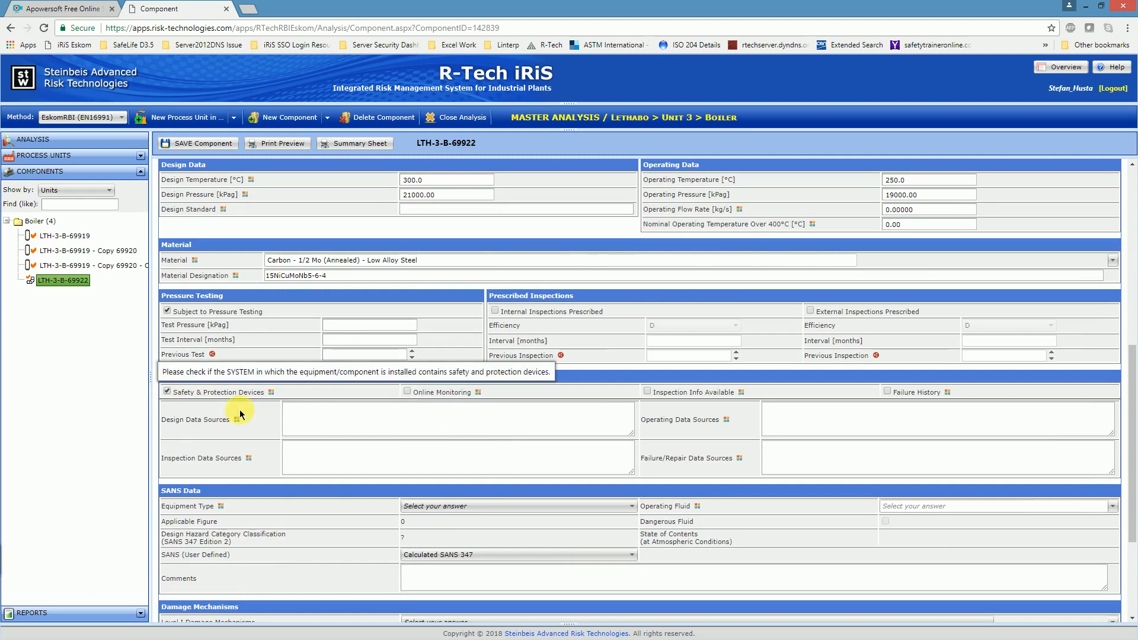
left_click(409, 392)
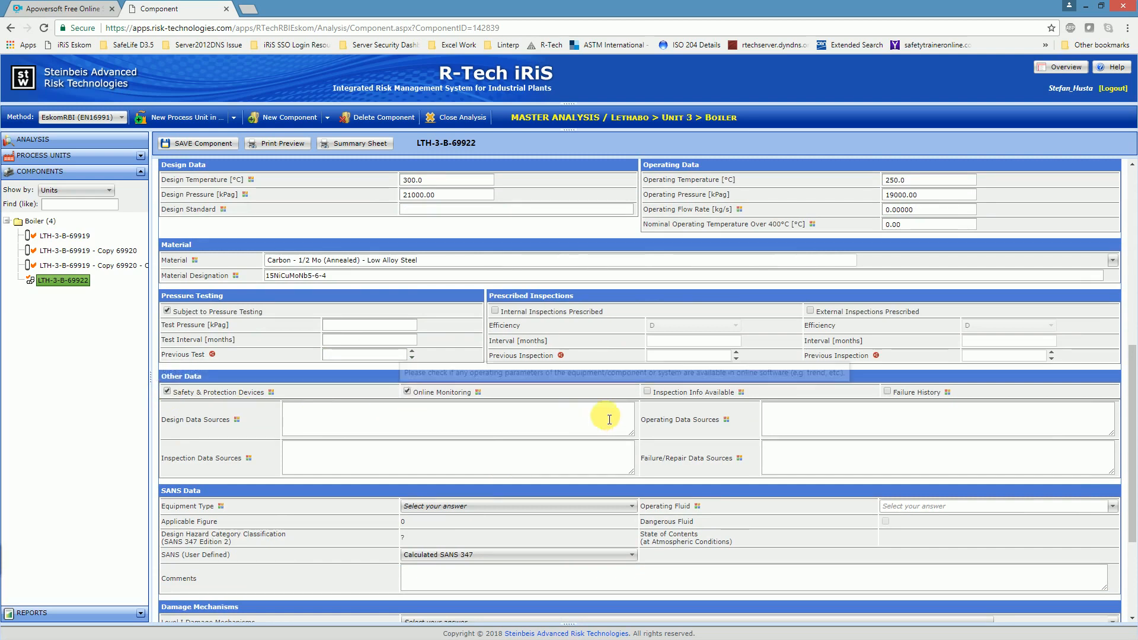
left_click(649, 391)
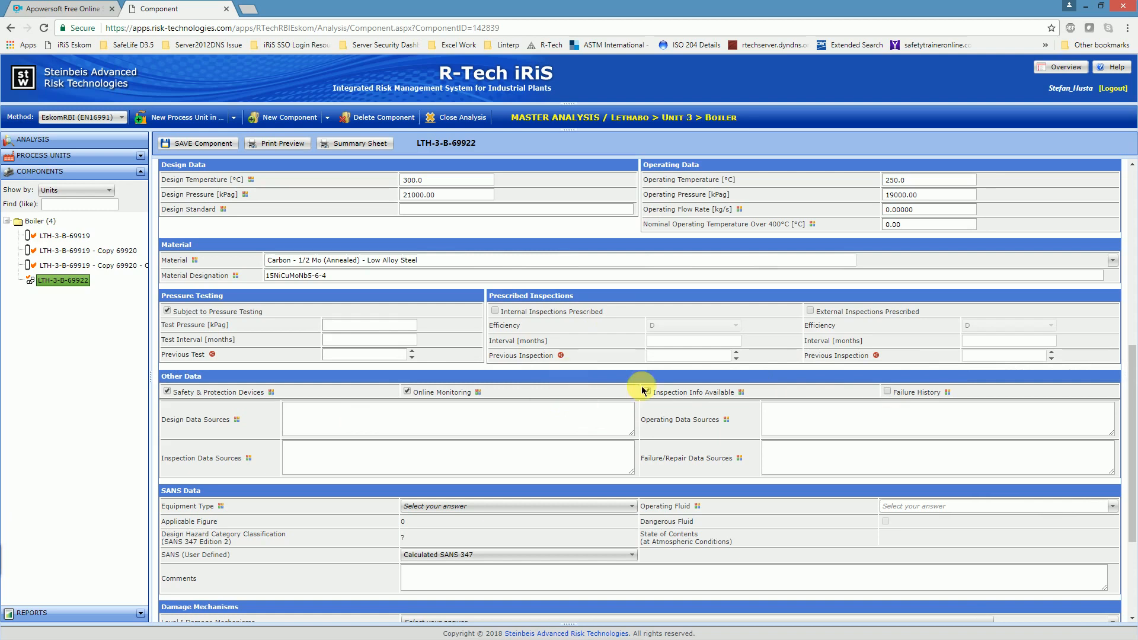
Step: Enter the placeholder text "dadadadadgd" as the design data sources and "dvcvddgd" as the operating data sources
left_click(379, 421)
type("dadadadadgd")
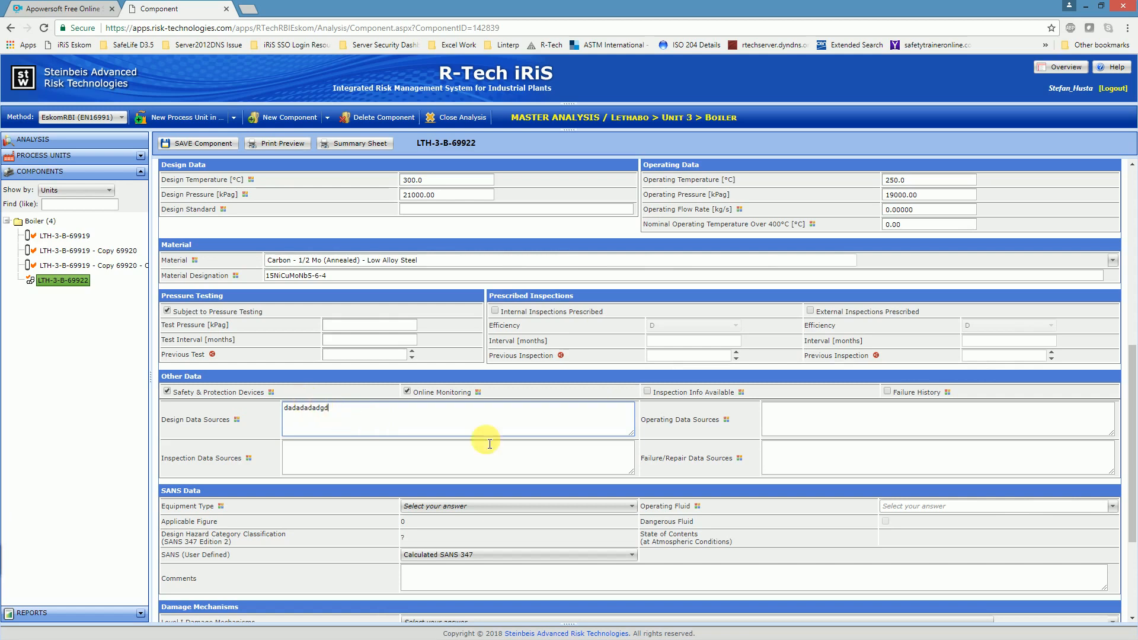
left_click(777, 420)
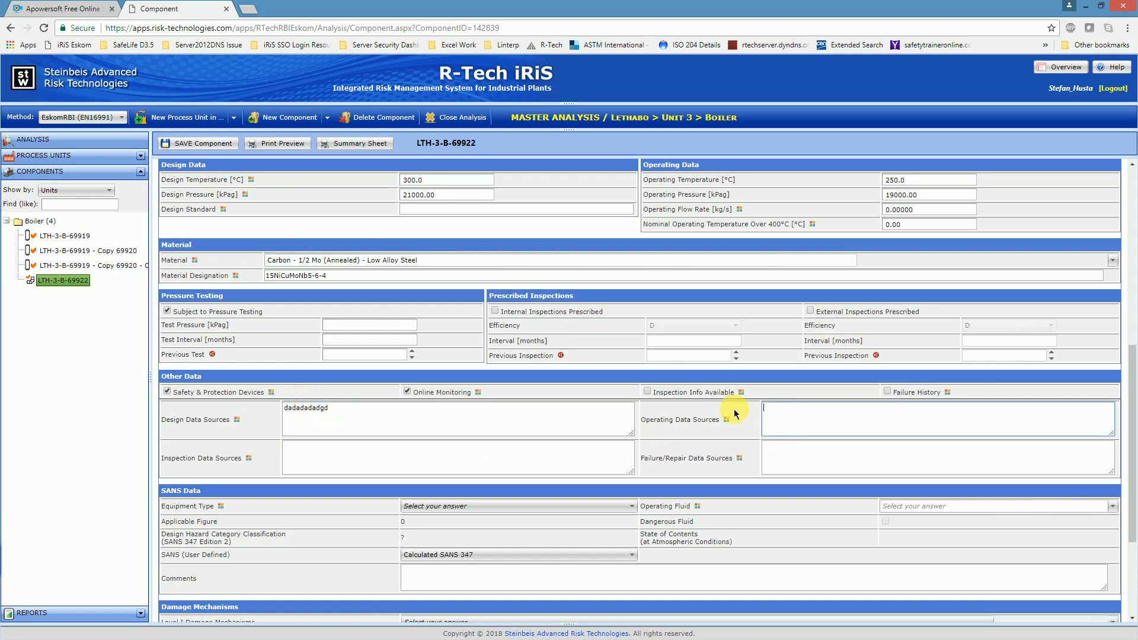
type("dvcvddgd")
Step: In the SANS data, set the equipment type to Piping and the operating fluid to Water above boiling temp. (~94°C)
scroll(379, 448, "down", 1)
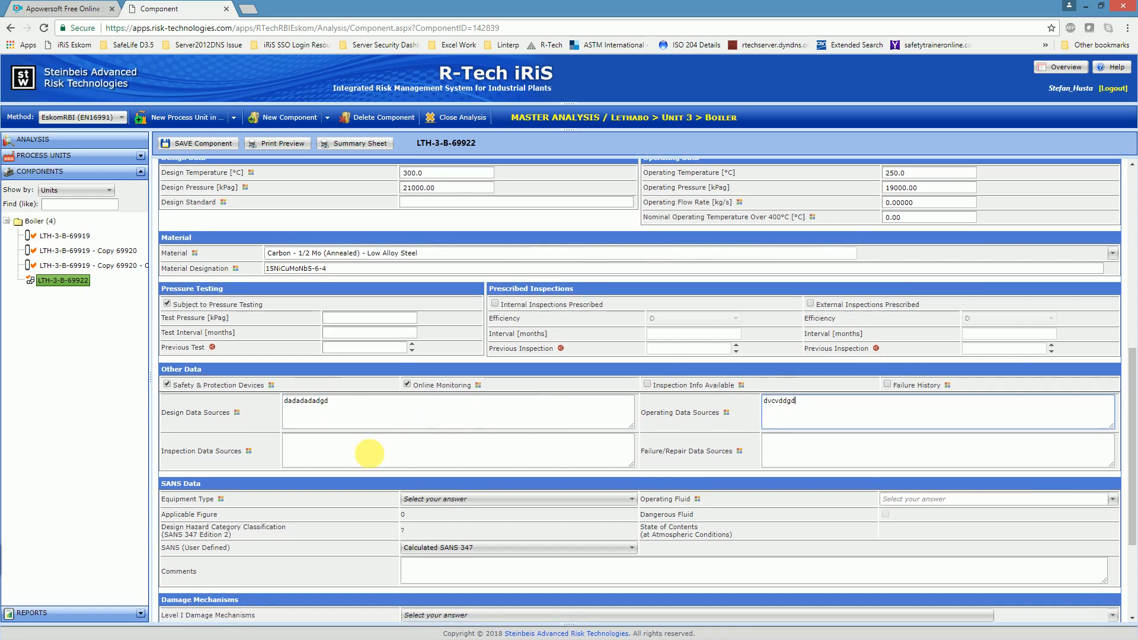
left_click(458, 450)
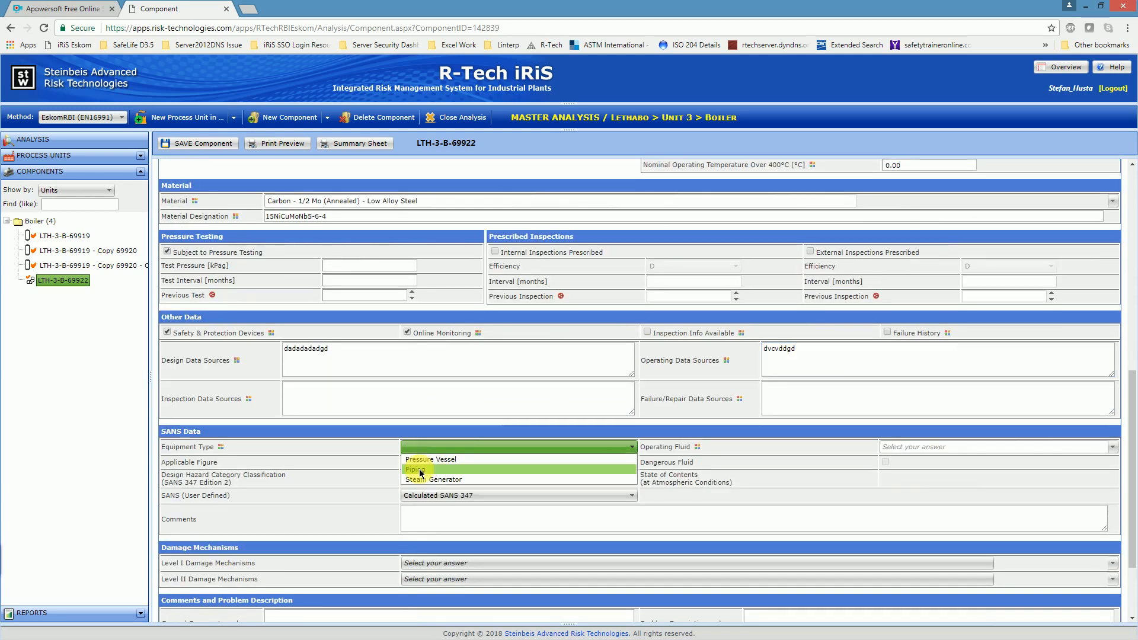
left_click(420, 470)
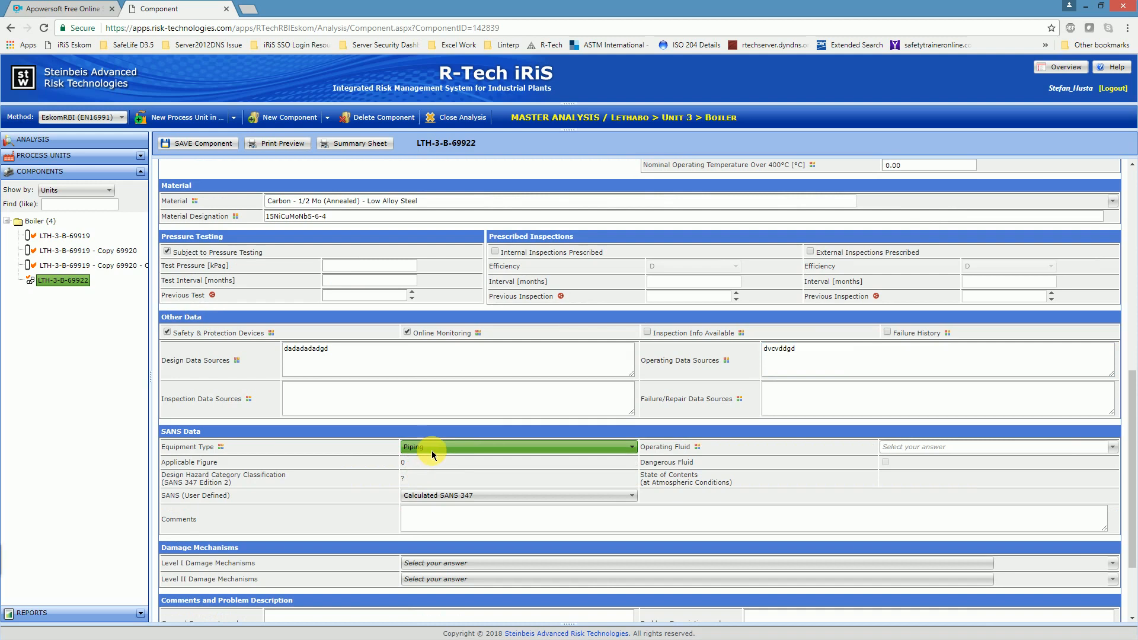
left_click(920, 456)
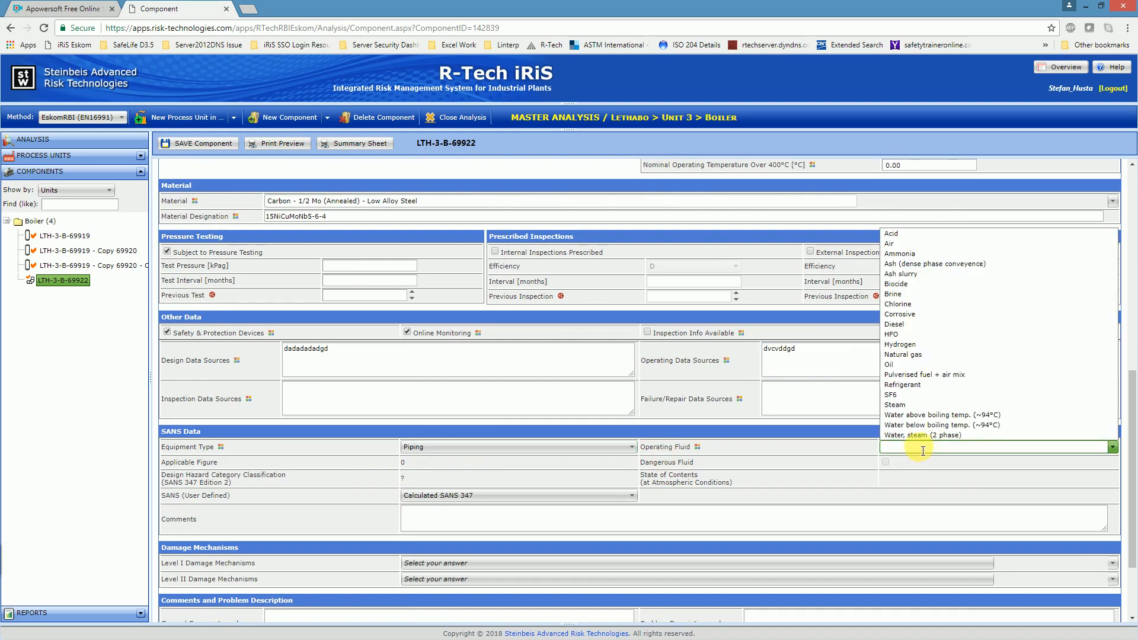
left_click(923, 415)
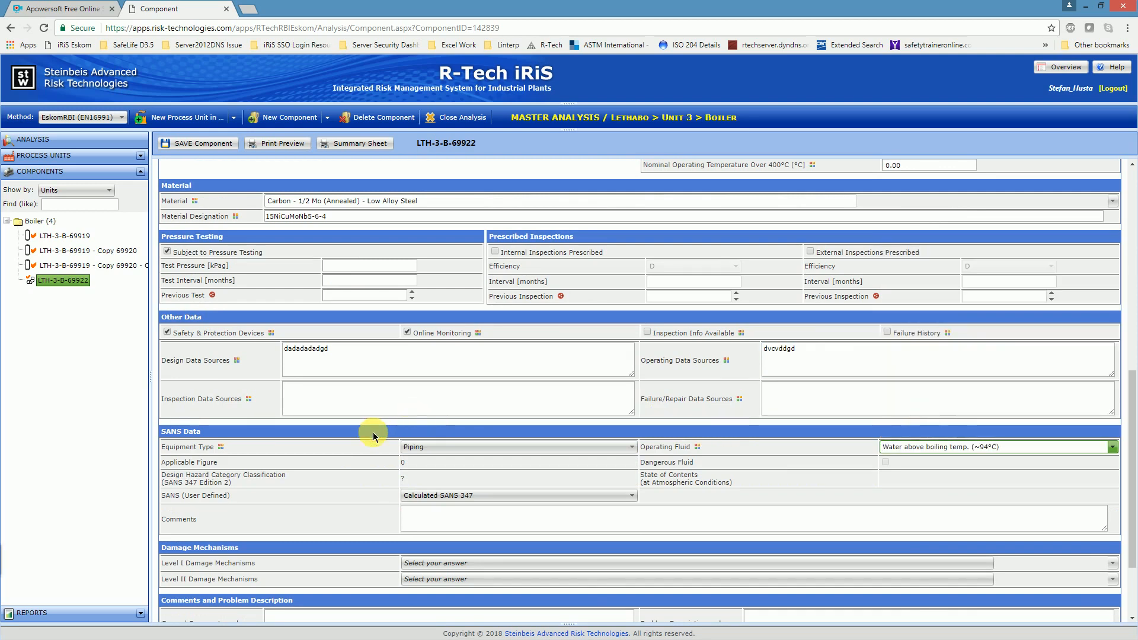
Step: Save the main feedwater piping component with its entered data
scroll(373, 437, "down", 1)
scroll(372, 437, "up", 5)
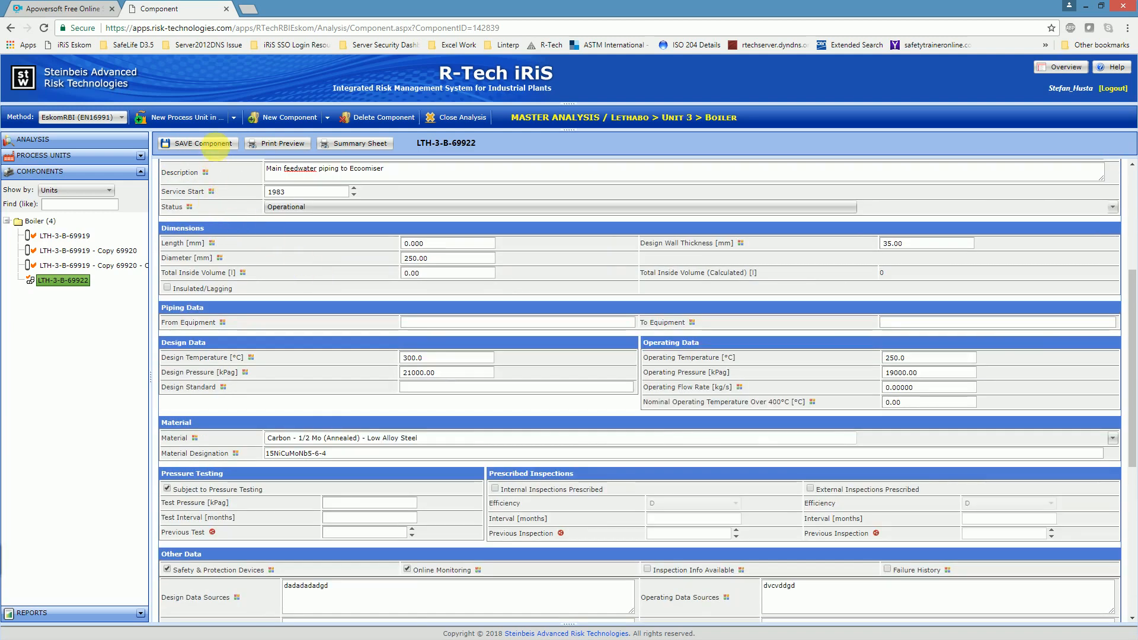
left_click(204, 144)
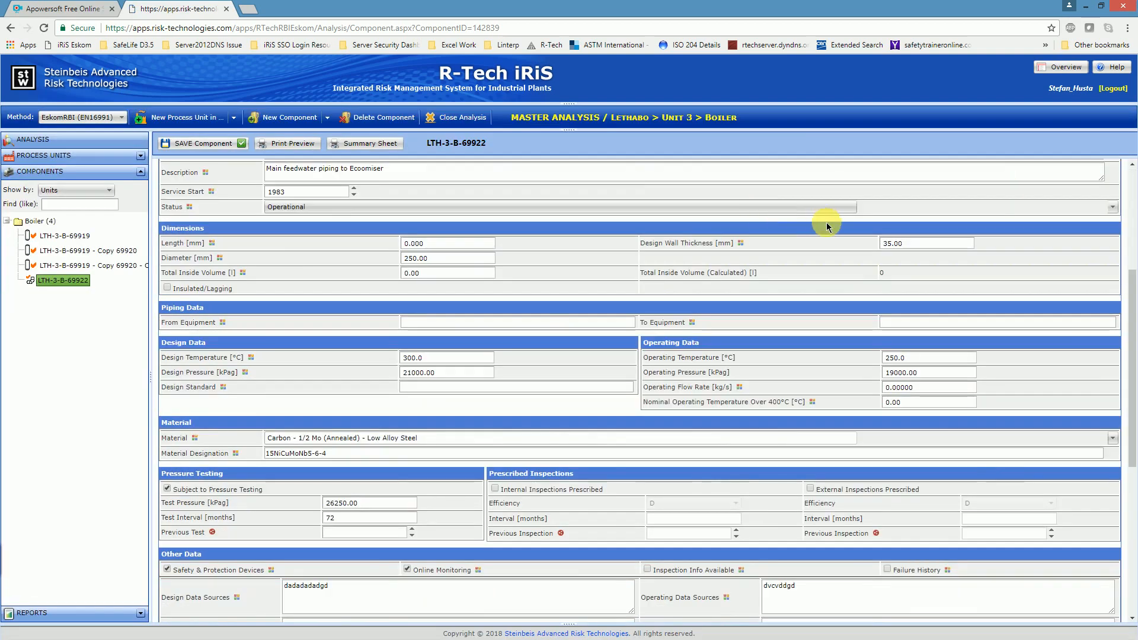
Step: Review the saved piping component's Next Level Required status and its SANS 347 hazard category classification
scroll(928, 314, "up", 2)
scroll(917, 307, "up", 2)
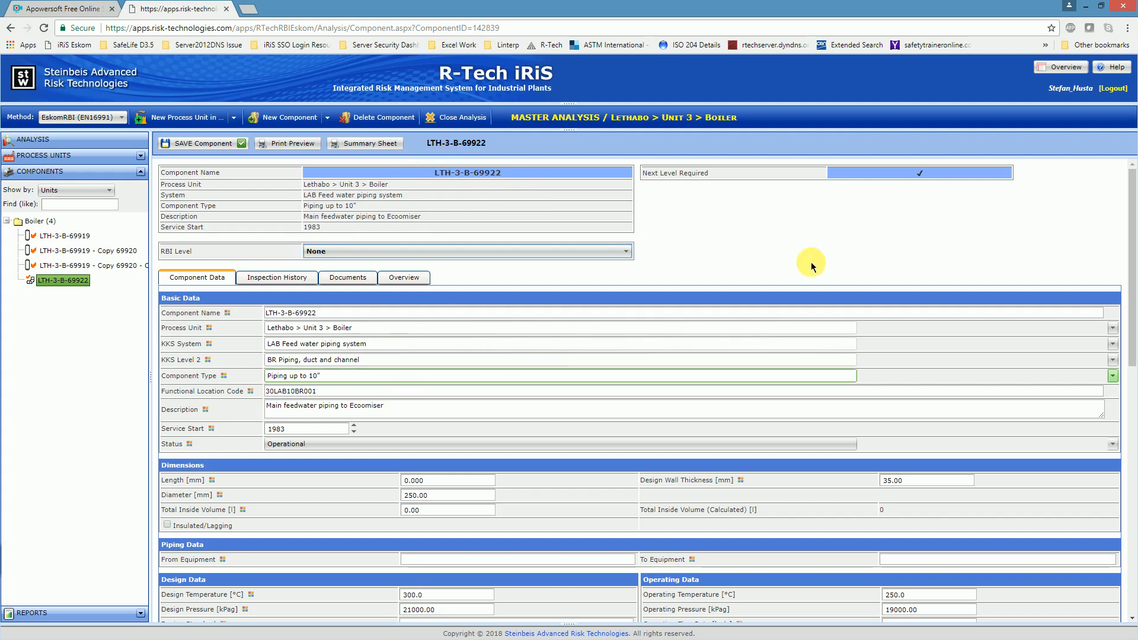
left_click(920, 168)
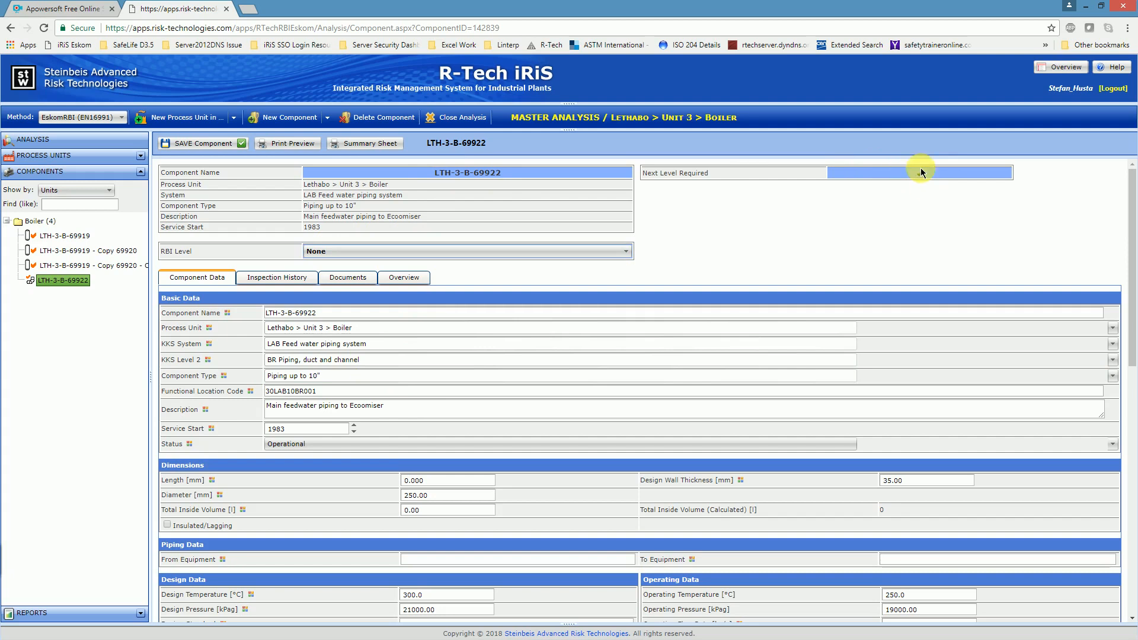
left_click(919, 168)
scroll(738, 261, "down", 12)
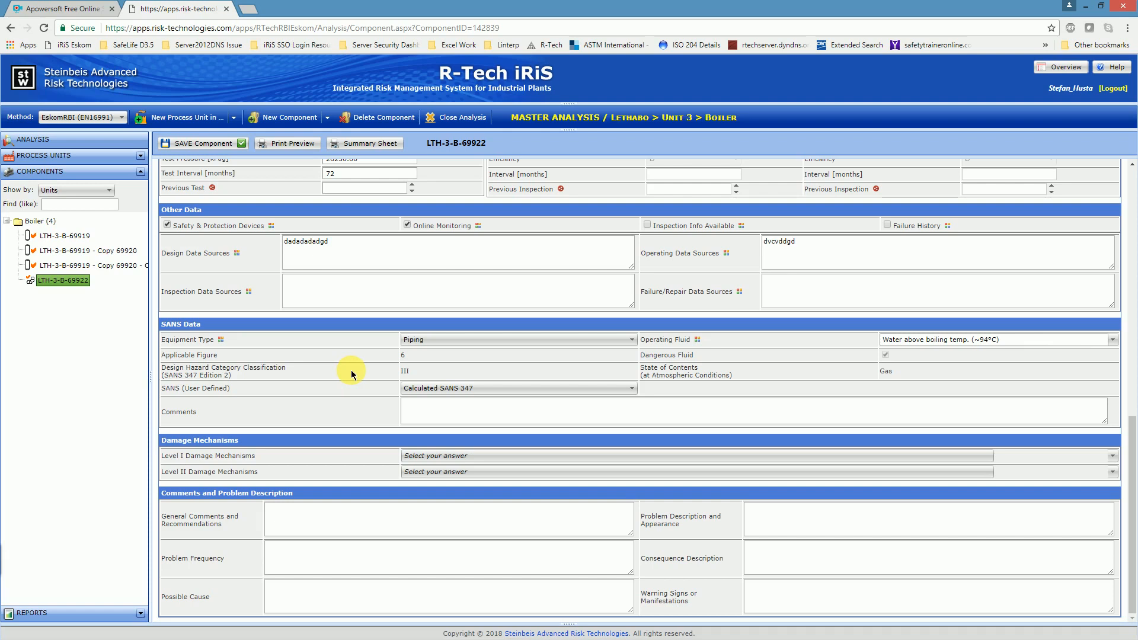
scroll(332, 380, "up", 10)
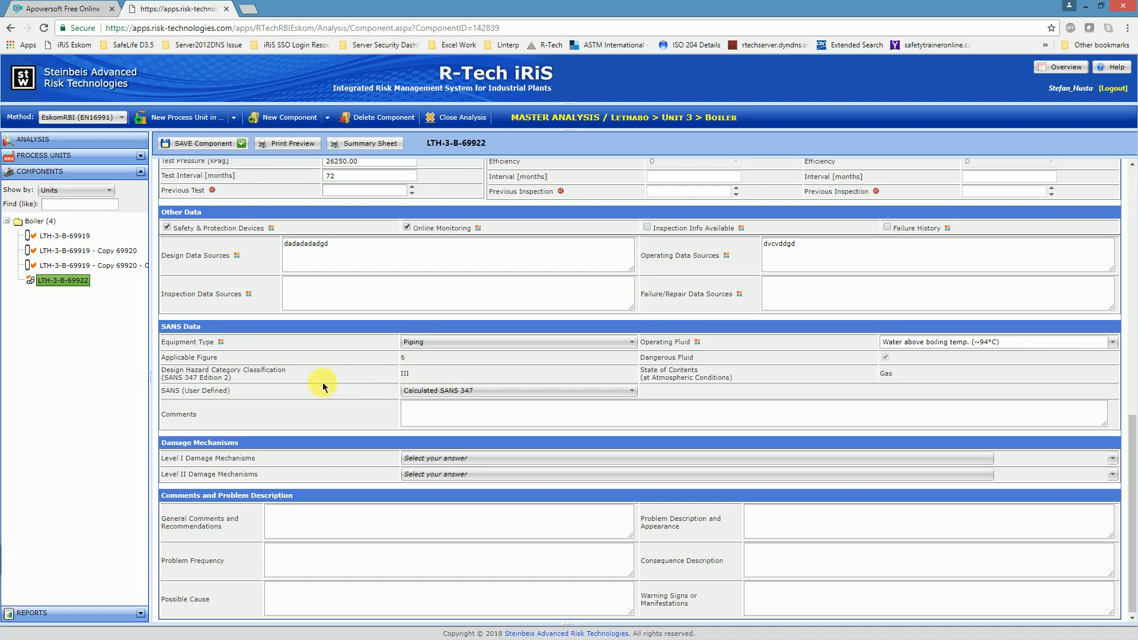
scroll(314, 386, "up", 2)
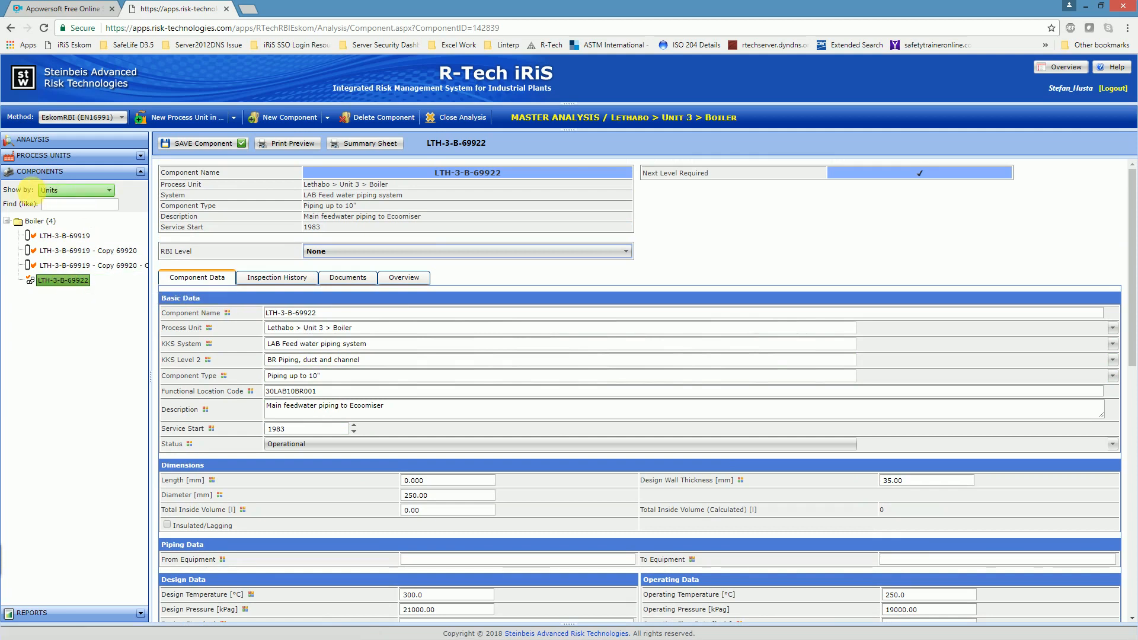
left_click(112, 191)
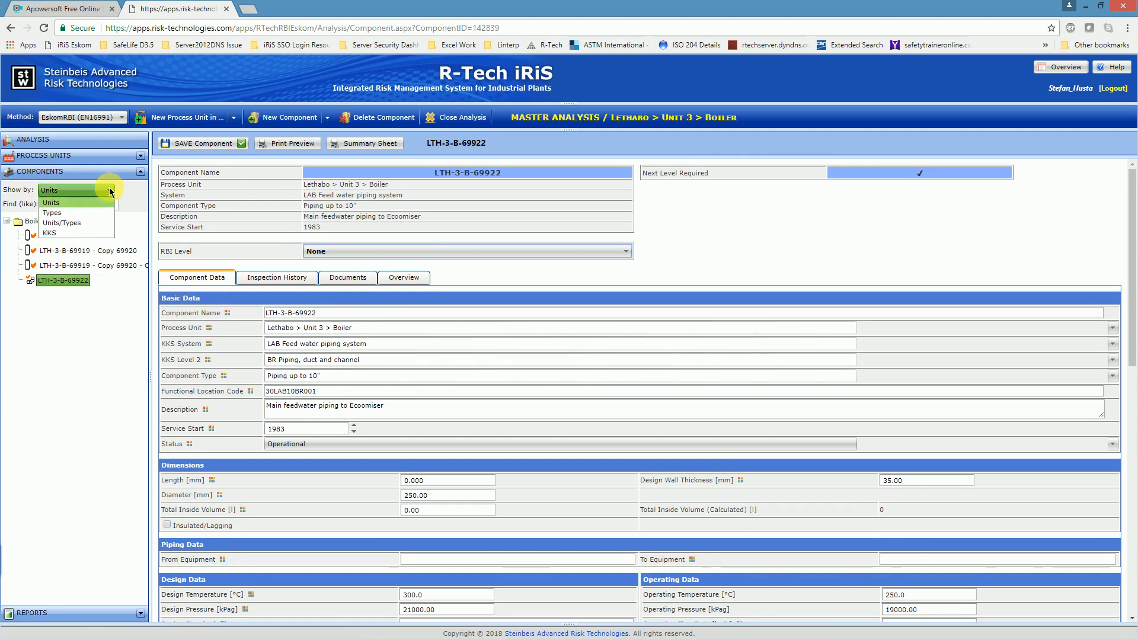
left_click(108, 303)
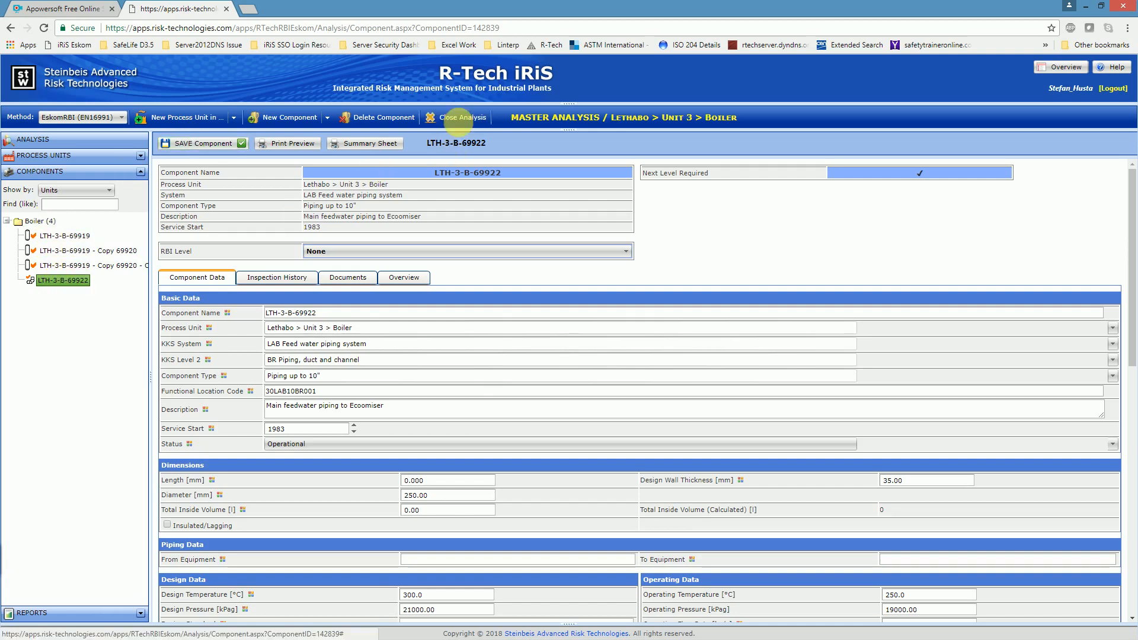
Step: Close the Unit 3 Boiler analysis and open the master analysis of the Lethabo Unit 4 Turbine
left_click(462, 117)
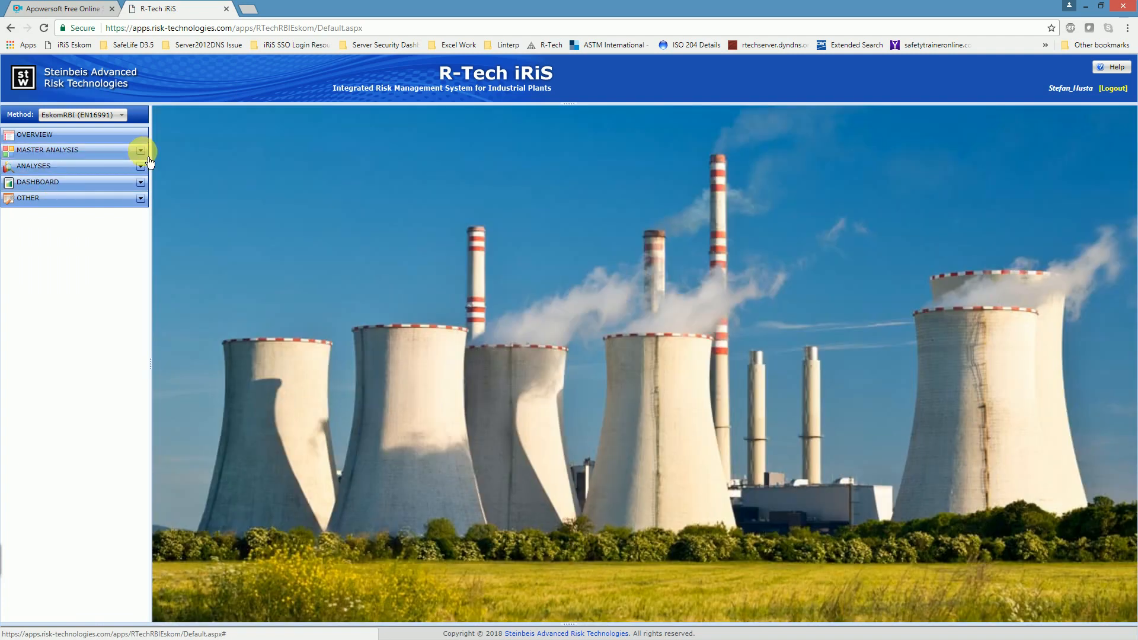
left_click(141, 151)
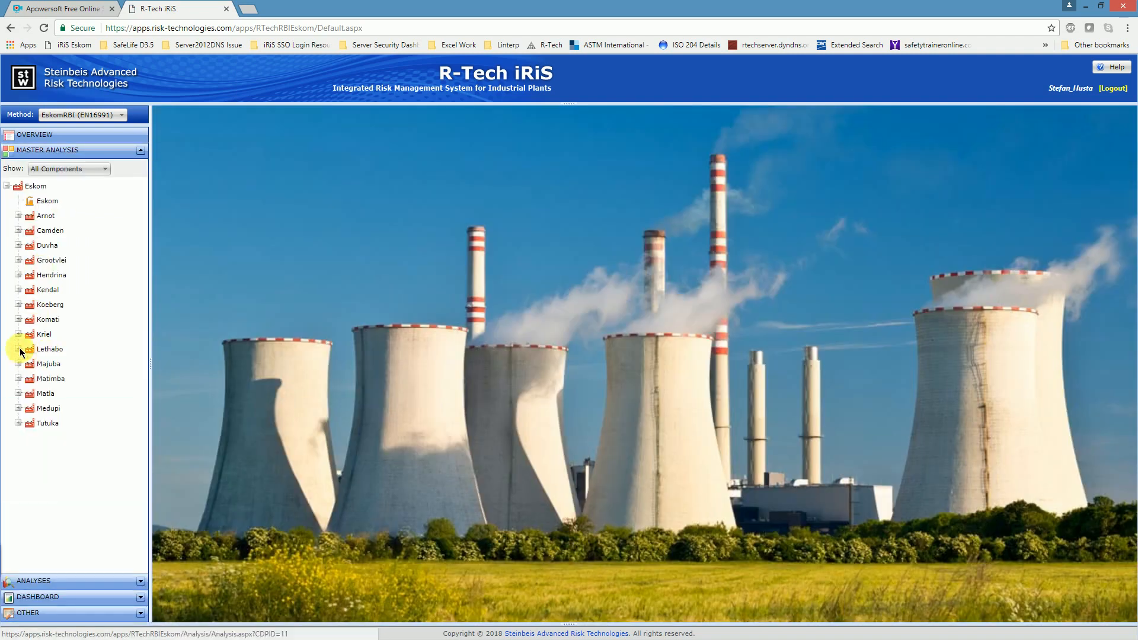
left_click(18, 349)
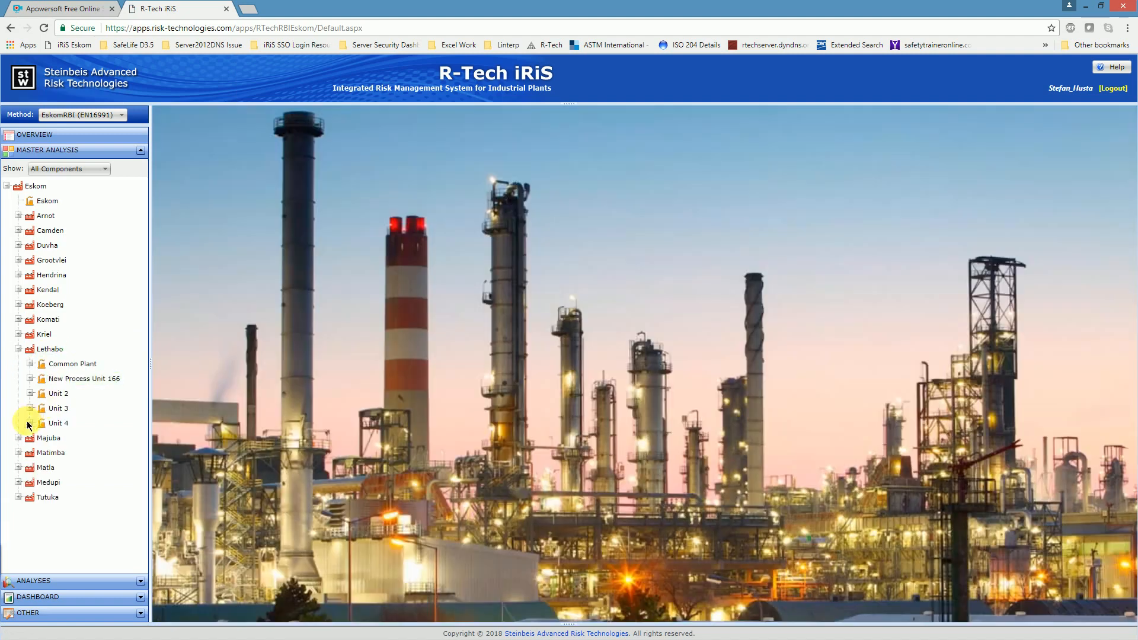
left_click(30, 423)
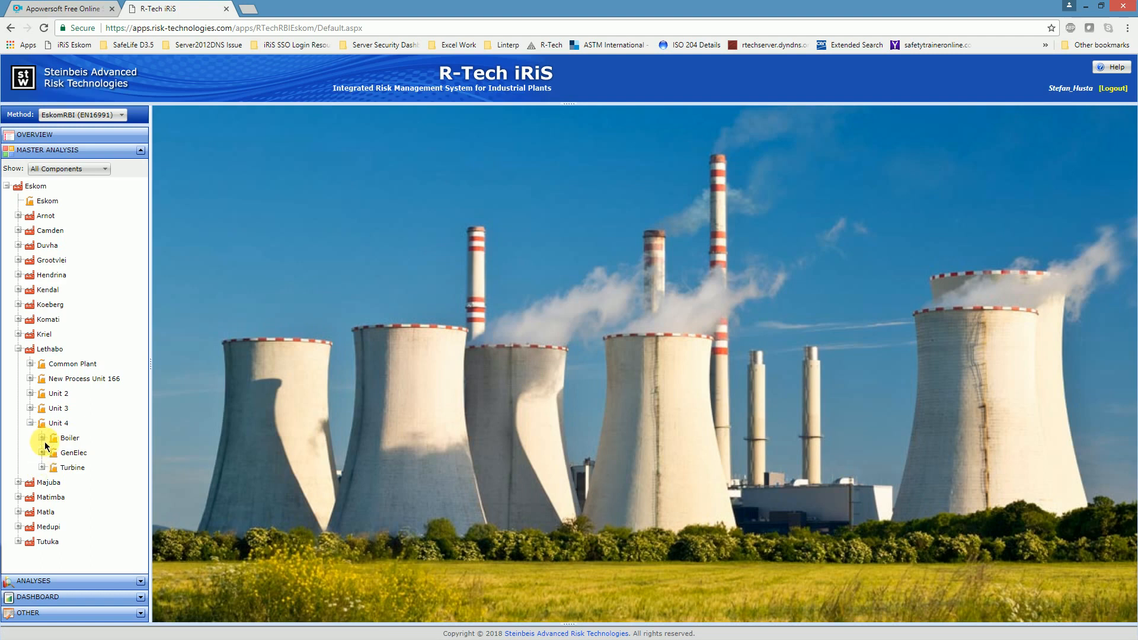
left_click(43, 469)
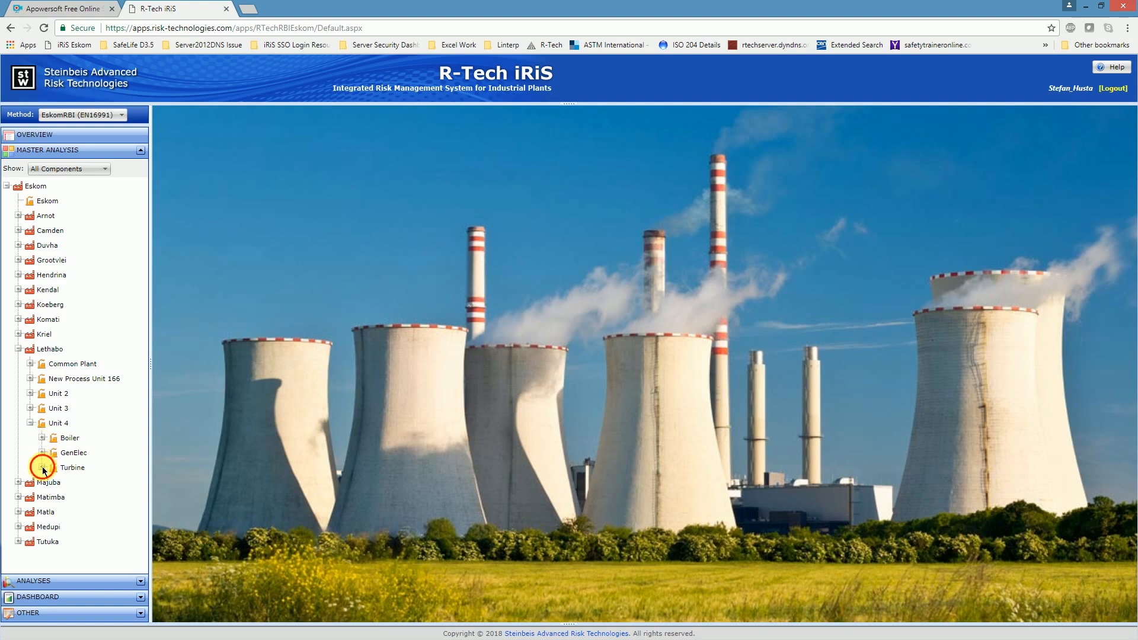
left_click(71, 468)
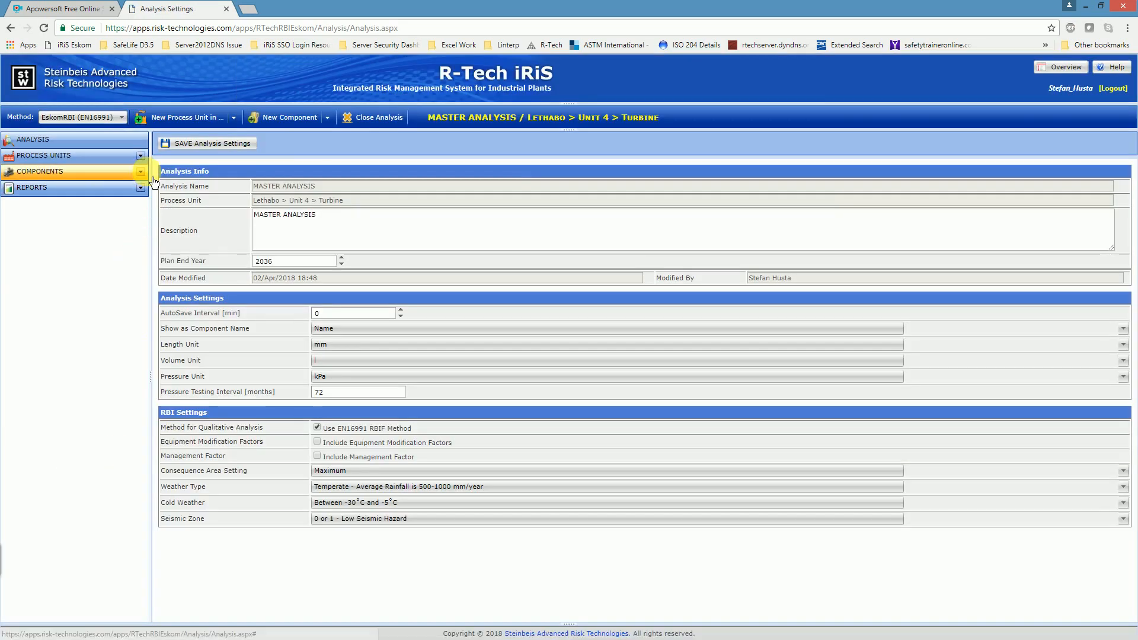
Step: Show the component list of the Unit 4 Turbine and look through its components and grouping options
left_click(147, 173)
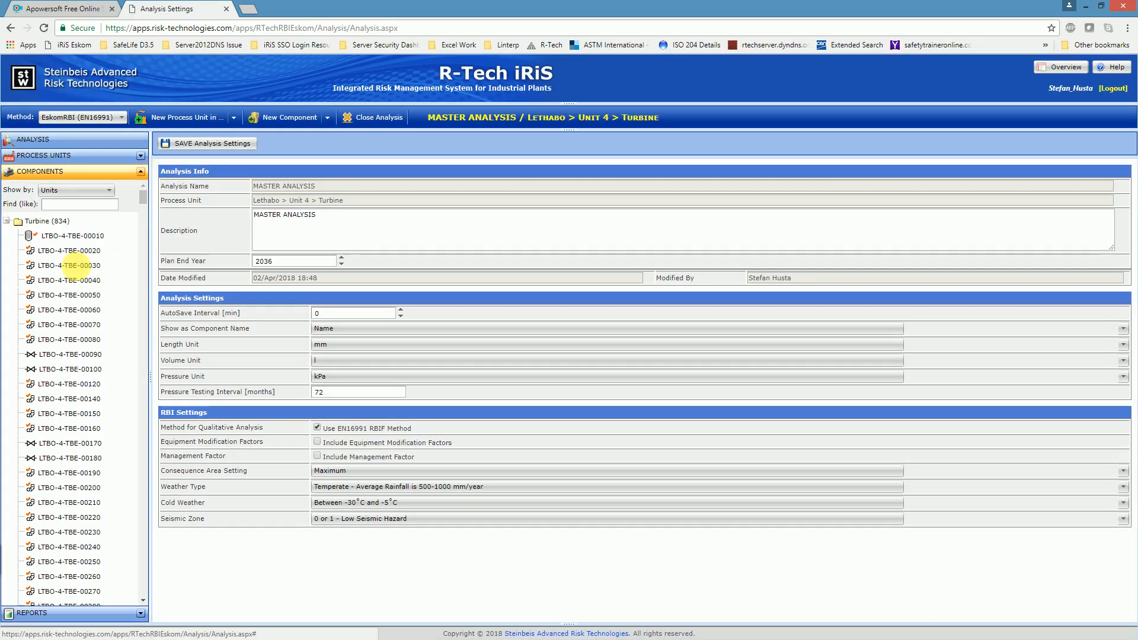
left_click_drag(144, 201, 140, 301)
left_click_drag(143, 242, 145, 183)
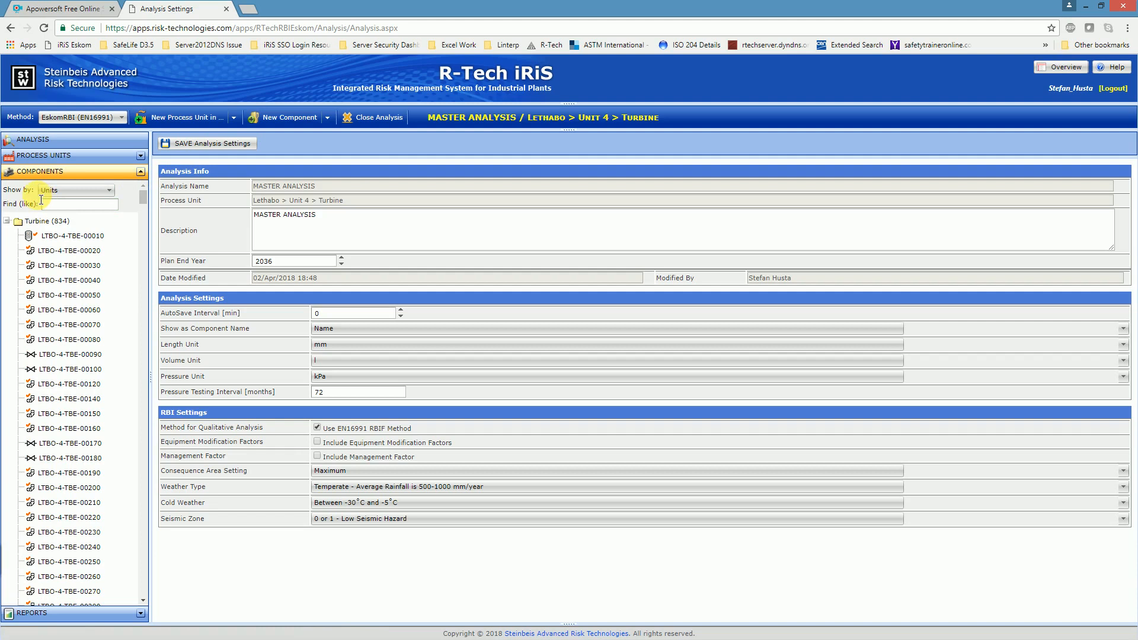
left_click(109, 191)
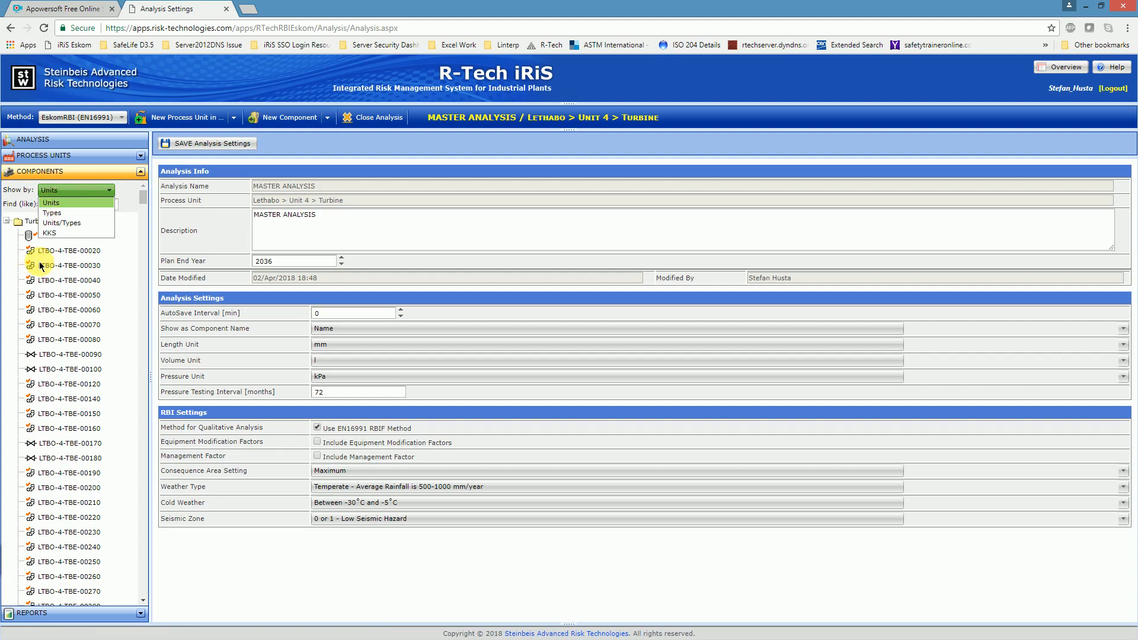
left_click(123, 236)
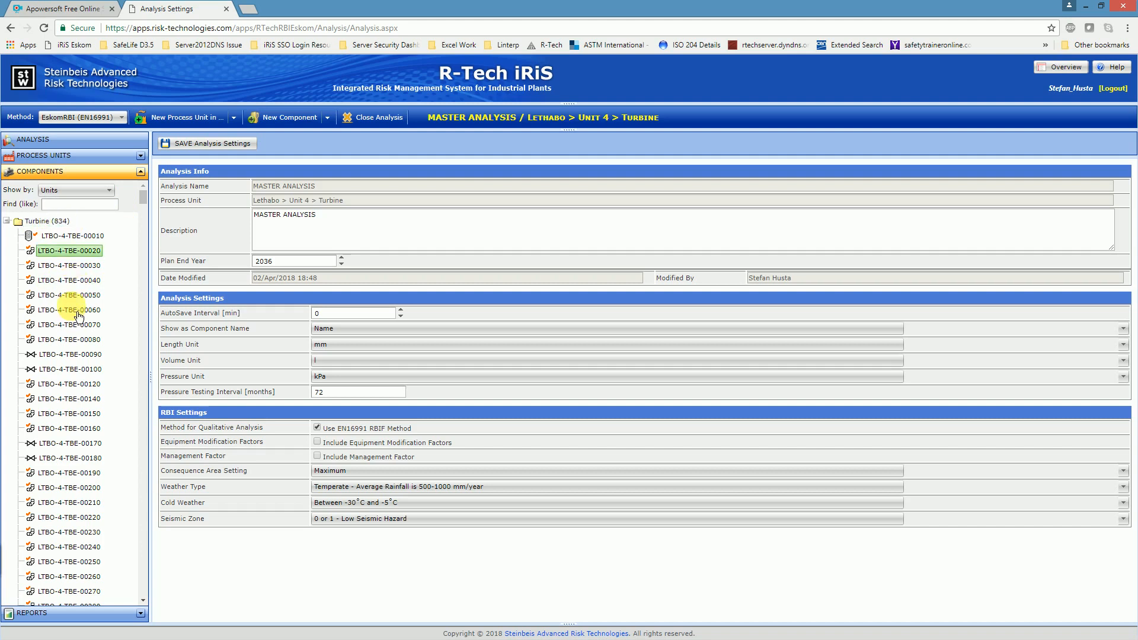
Step: Group the Turbine components by Types and browse the components in the Other Equipment group
left_click(107, 194)
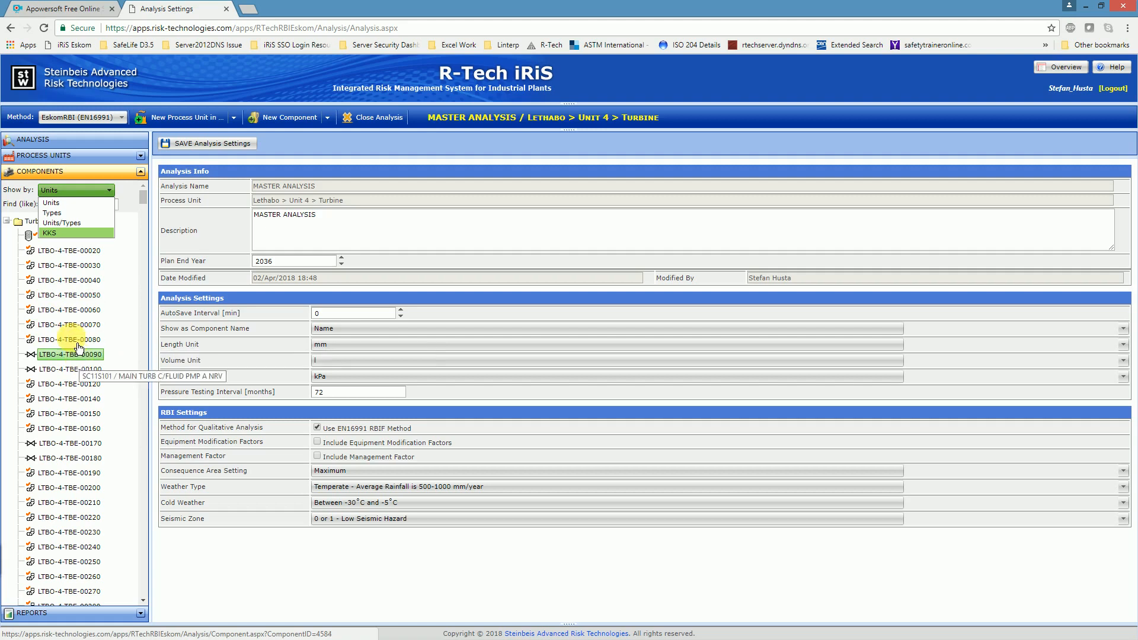
left_click(52, 213)
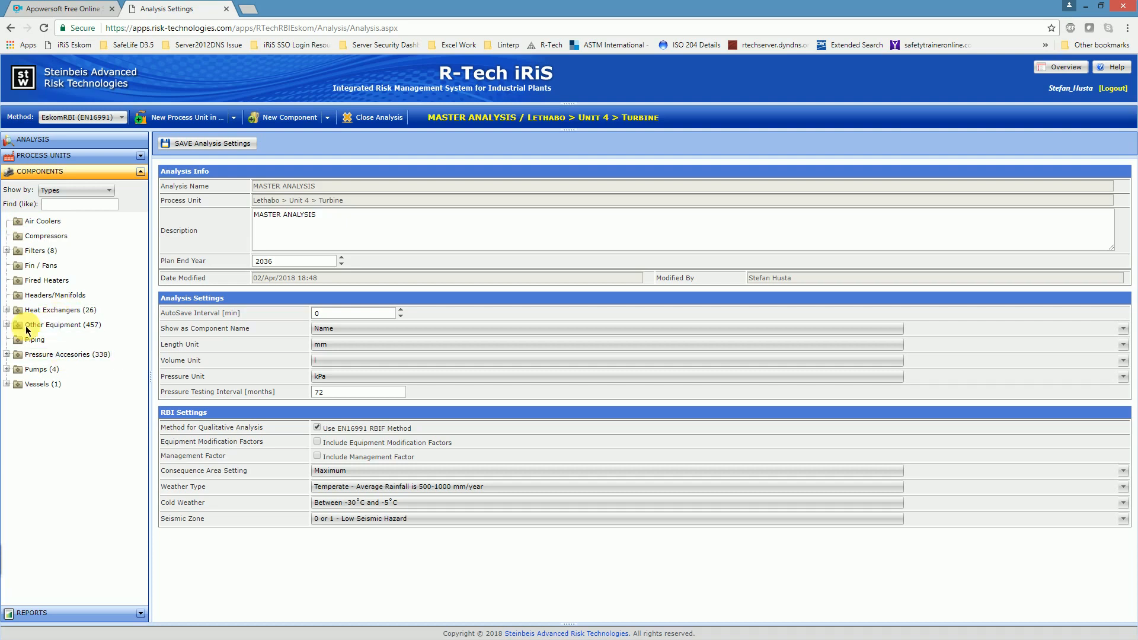
left_click(7, 325)
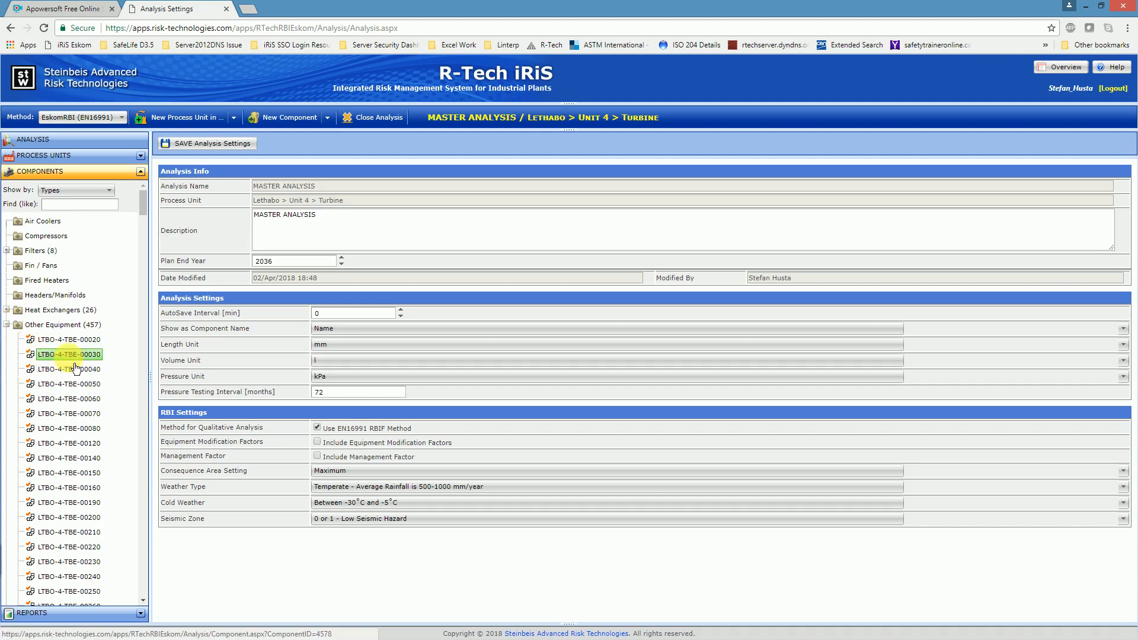
scroll(69, 347, "down", 7)
scroll(70, 349, "down", 13)
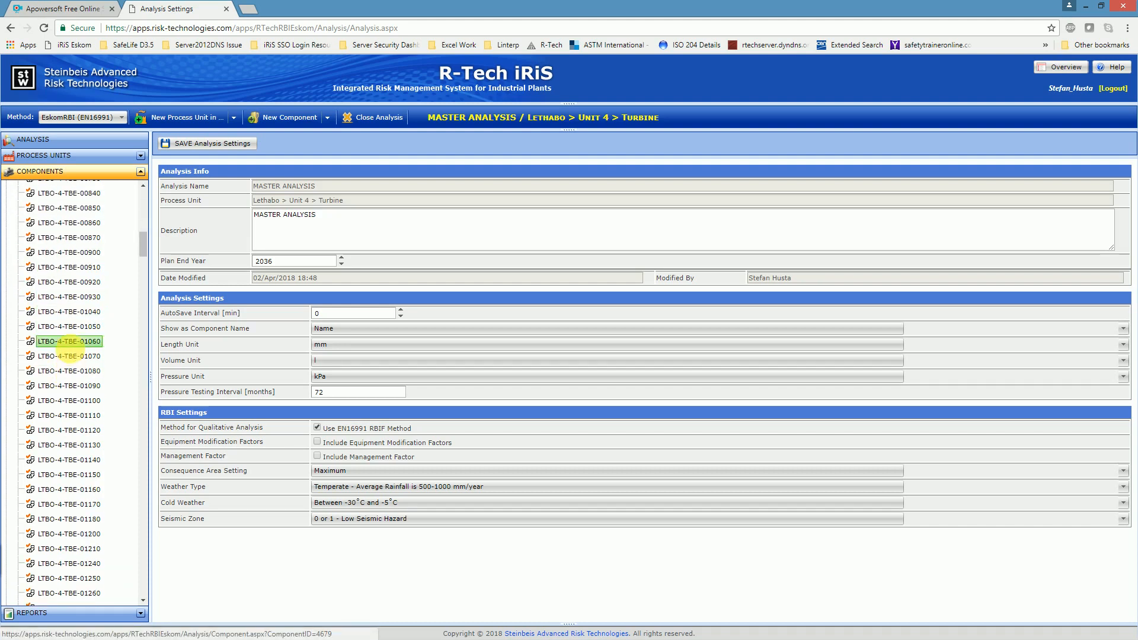
left_click(142, 319)
left_click_drag(142, 320, 144, 184)
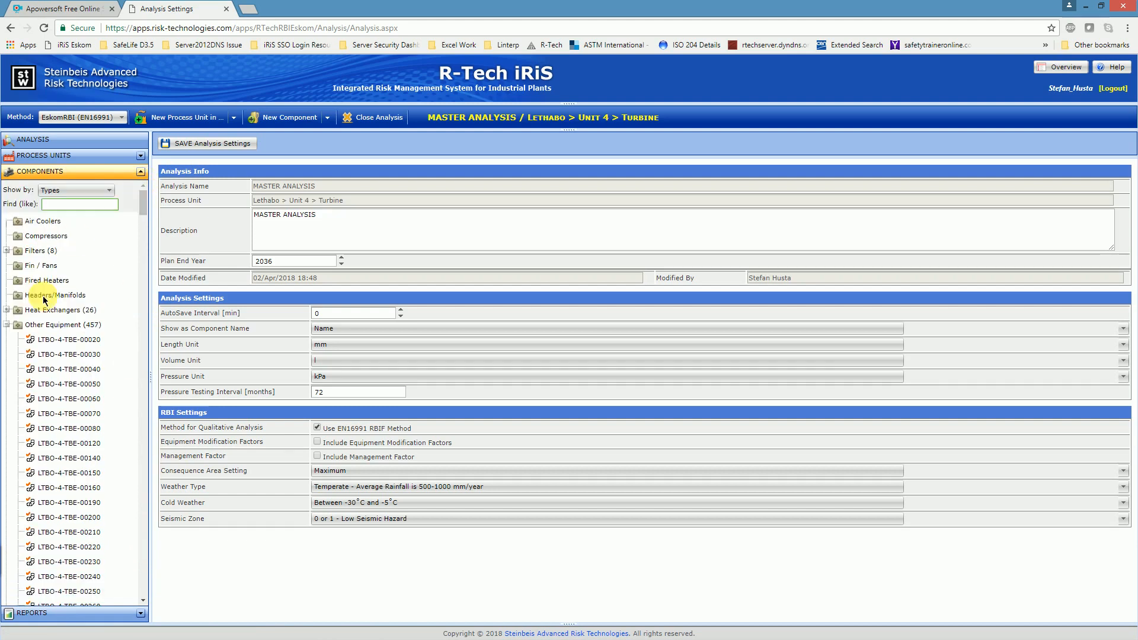
left_click(7, 325)
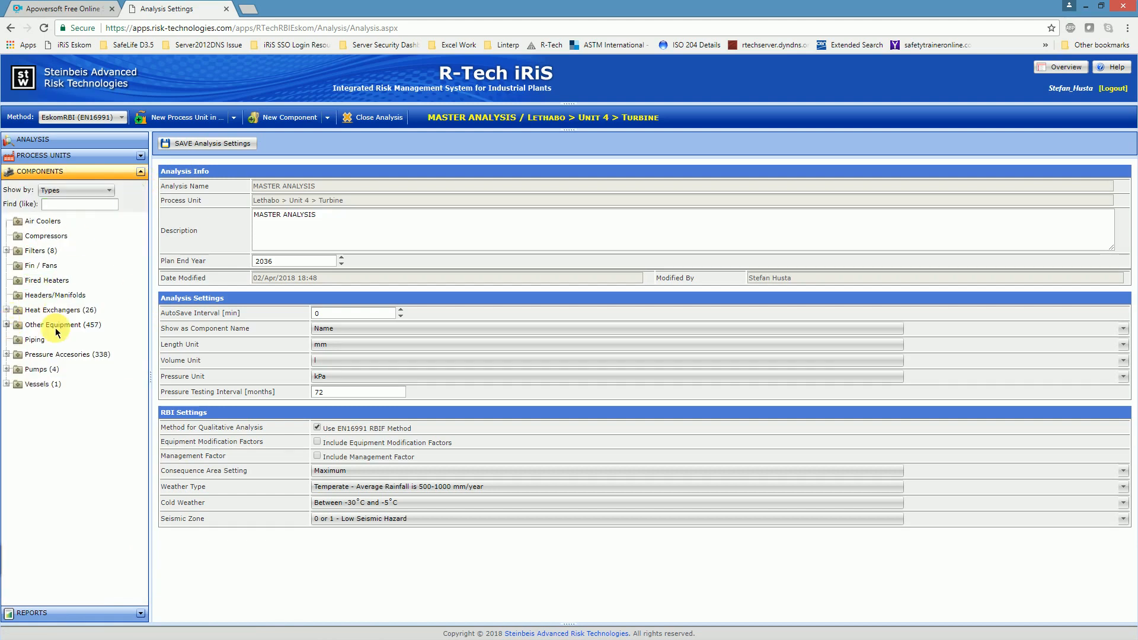
Step: Group the components by KKS, expand the LA Feed water system, and widen the component list to show full group names
left_click(105, 193)
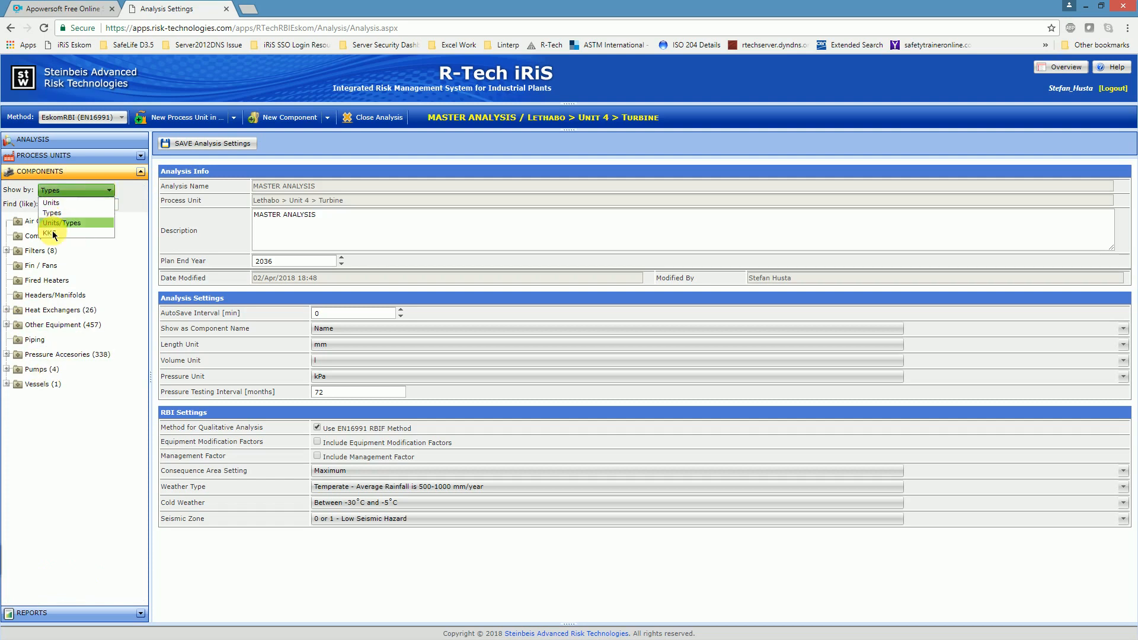
left_click(53, 234)
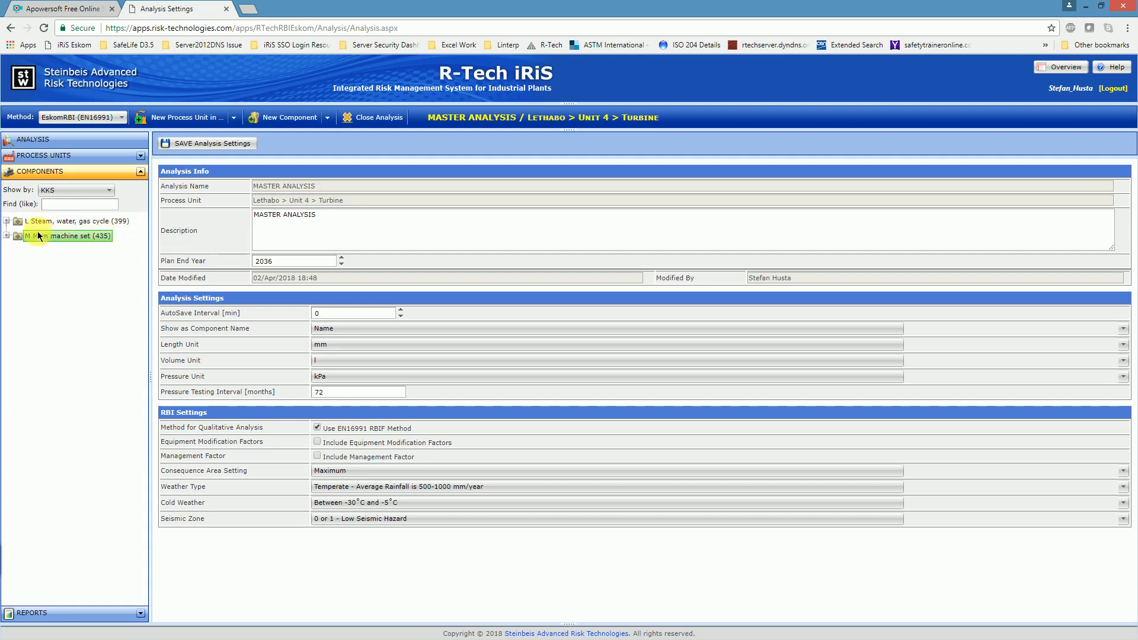
left_click(7, 222)
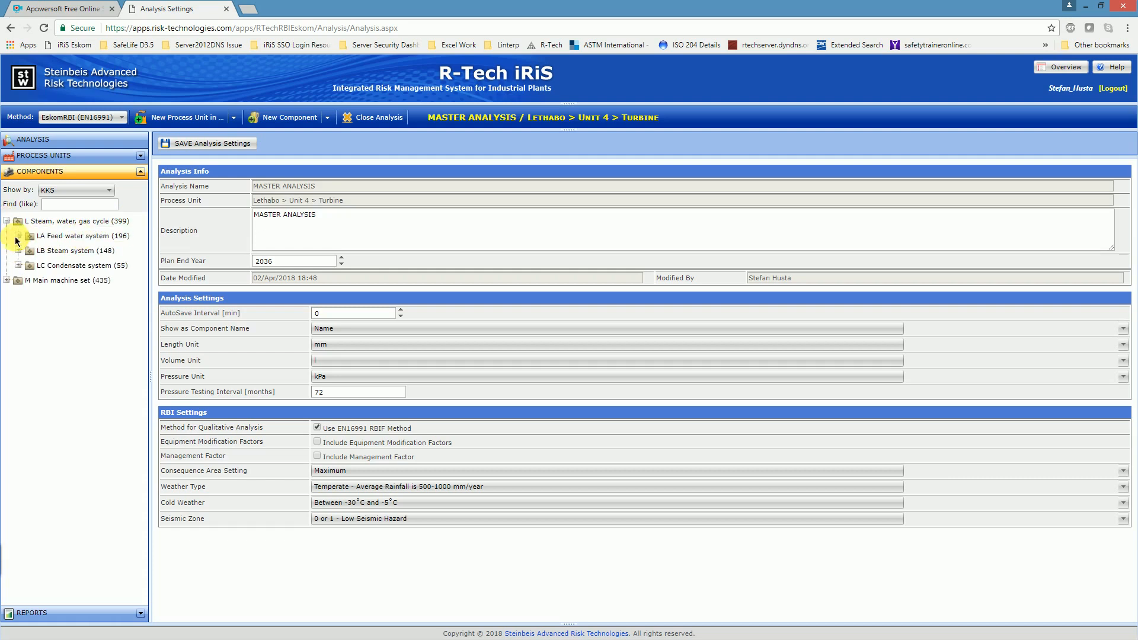
left_click(18, 236)
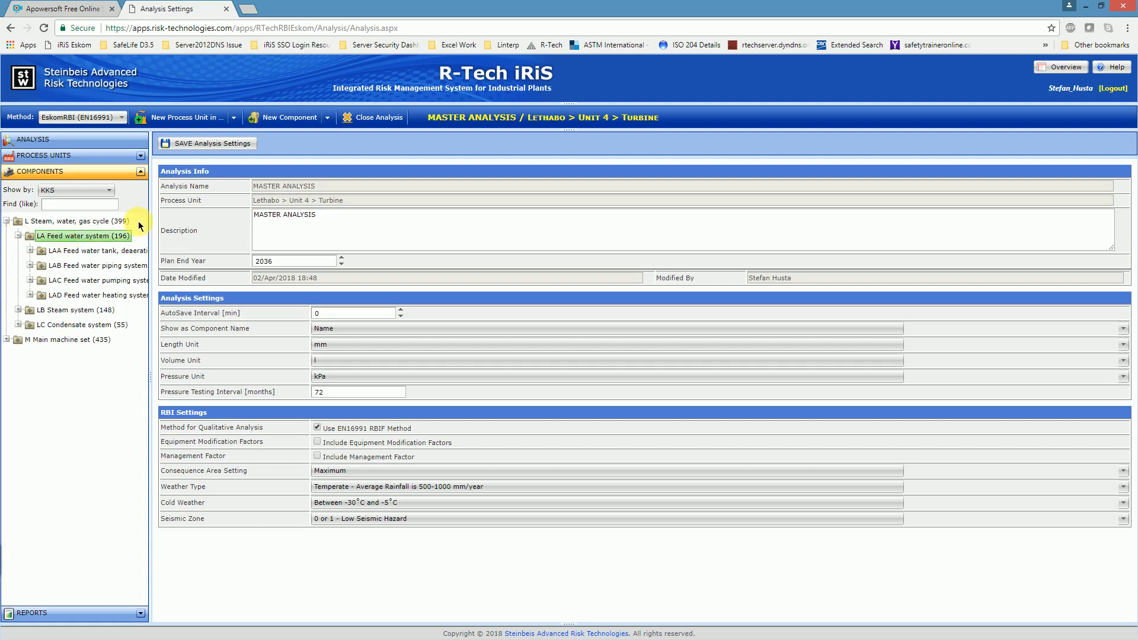
left_click_drag(150, 215, 240, 217)
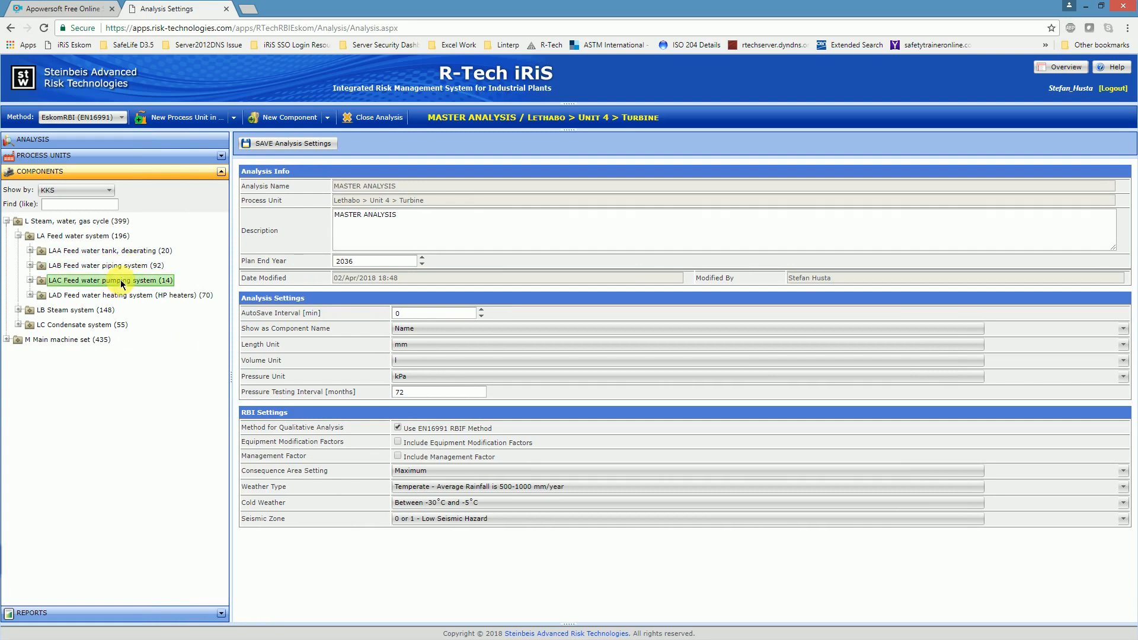
Step: Browse the components of the LAB Feed water piping system and collapse the L Steam, water, gas cycle group
left_click(30, 266)
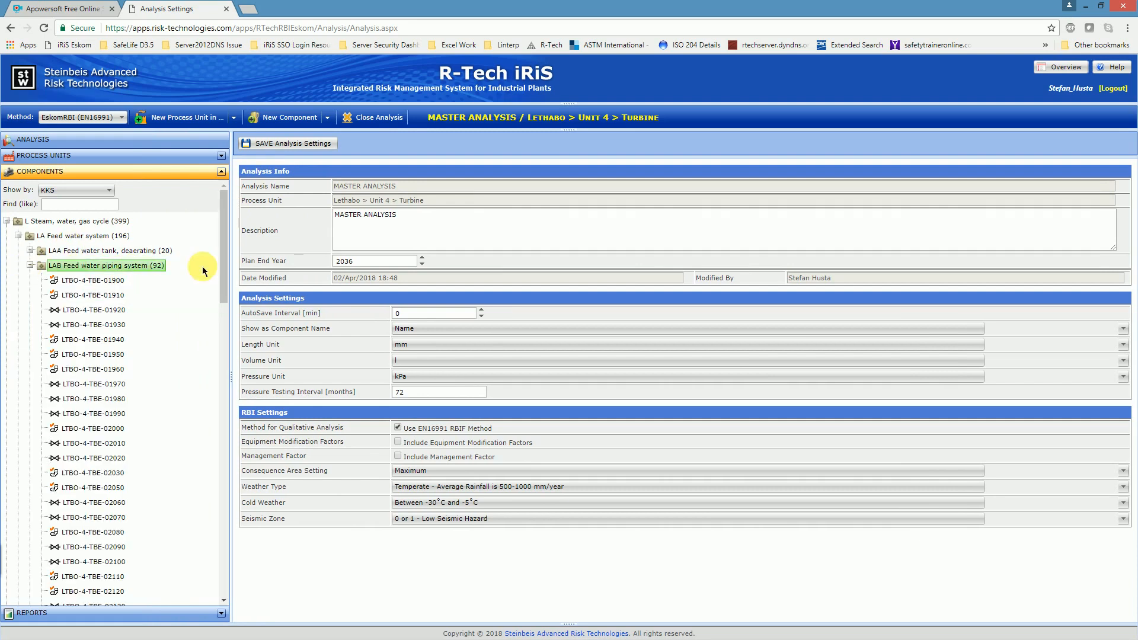
left_click_drag(226, 242, 241, 584)
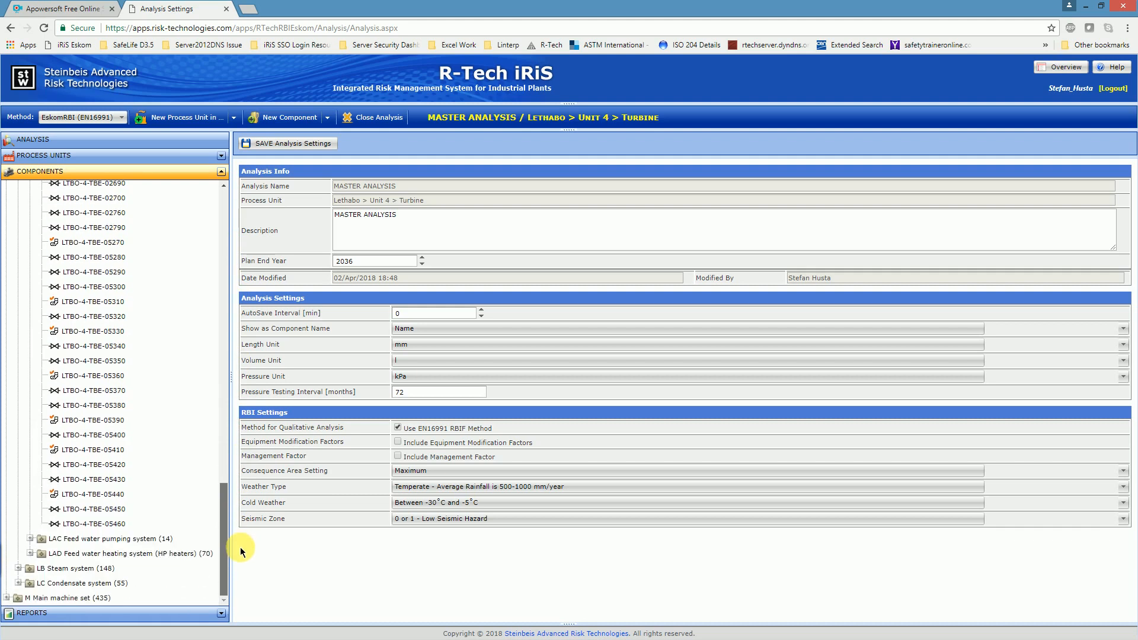
left_click_drag(219, 281, 223, 190)
left_click(30, 266)
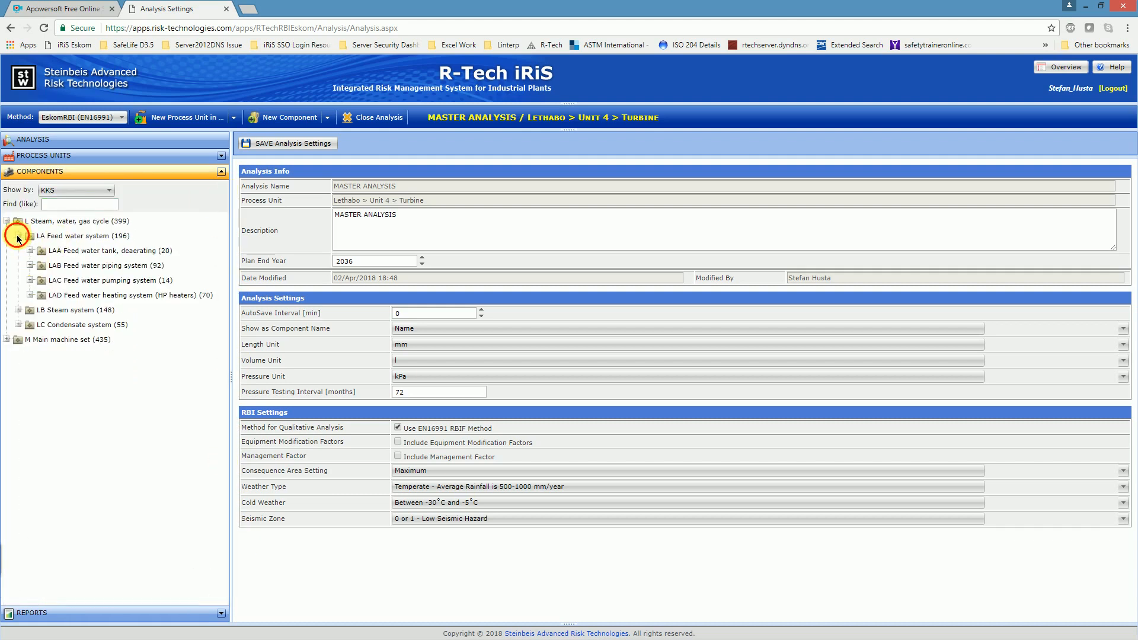
left_click(18, 236)
left_click(6, 221)
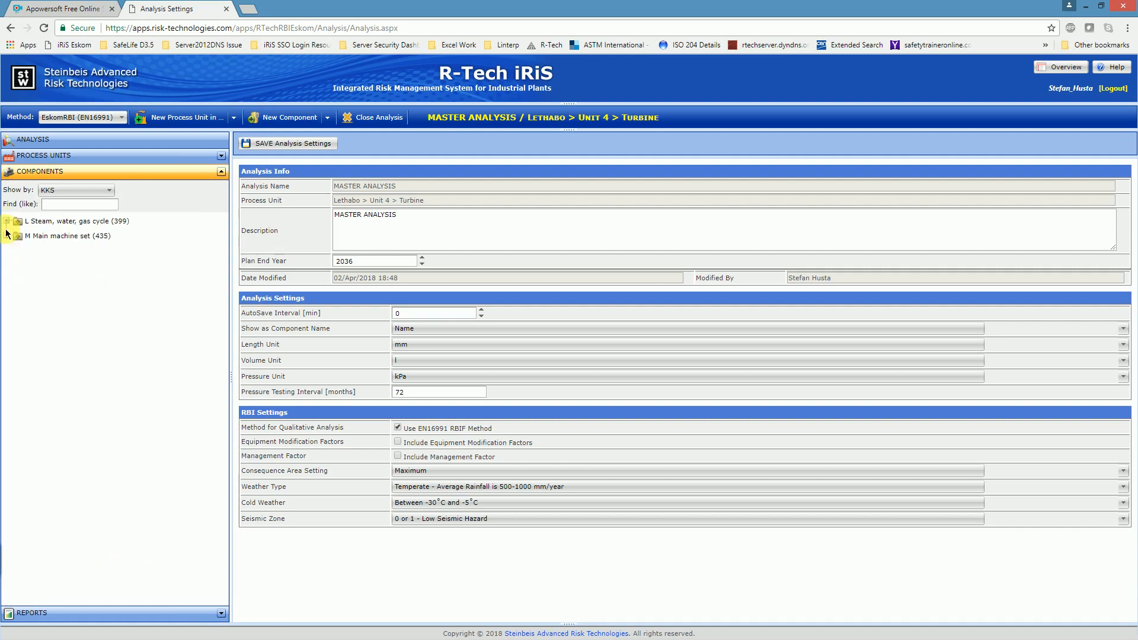
Step: Expand the MA Steam turbine plant under the Main machine set and browse the MAA High pressure turbine components
left_click(7, 236)
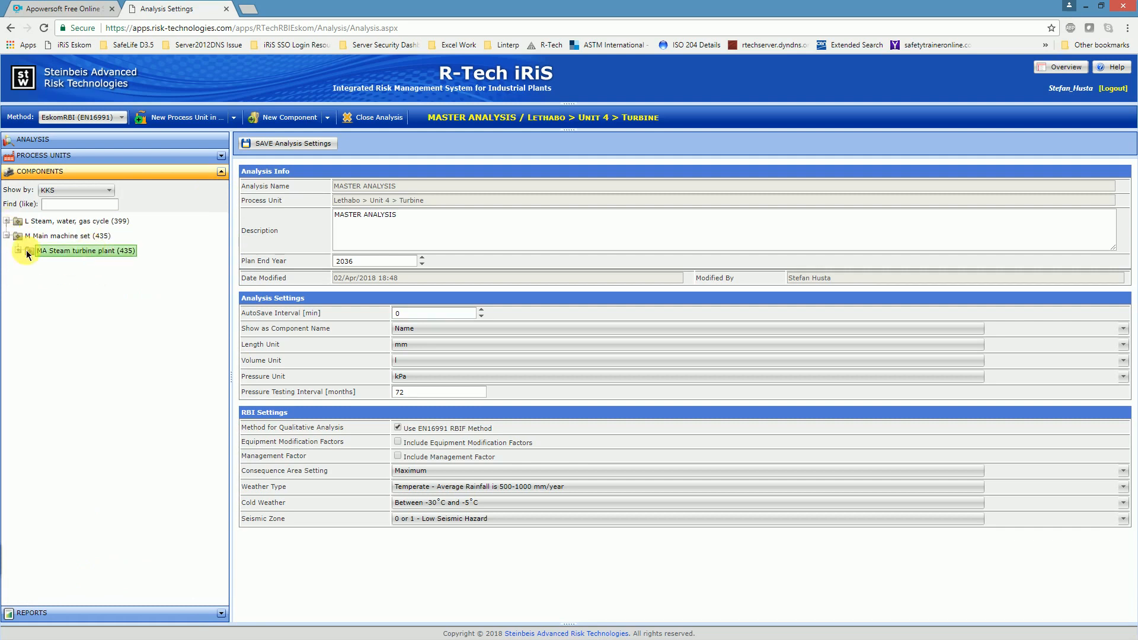
left_click(18, 251)
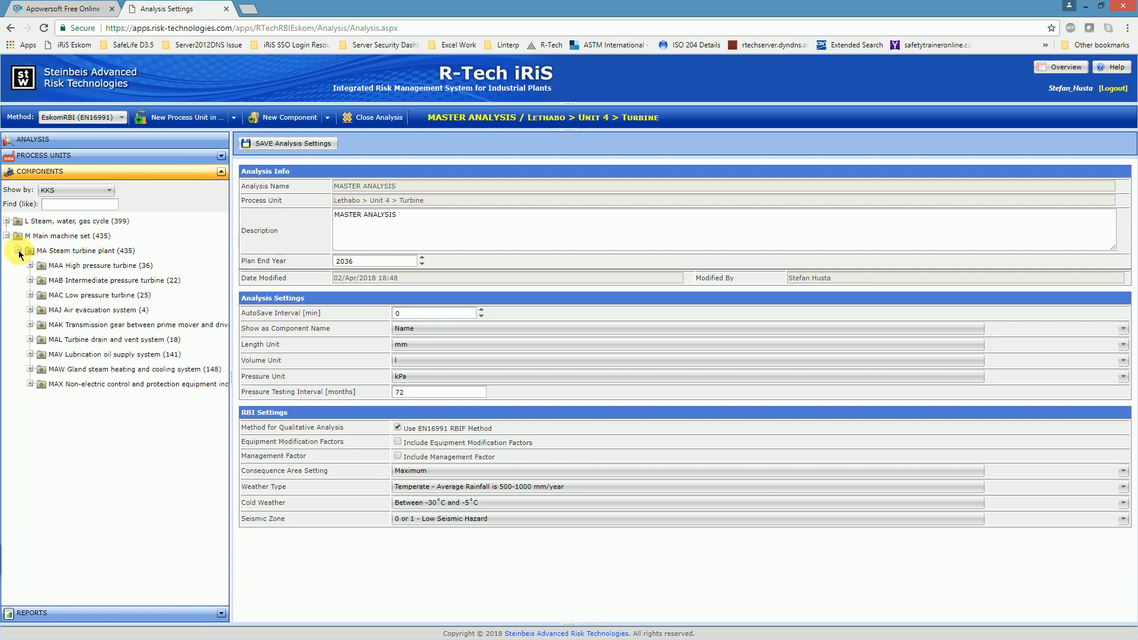
left_click(91, 298)
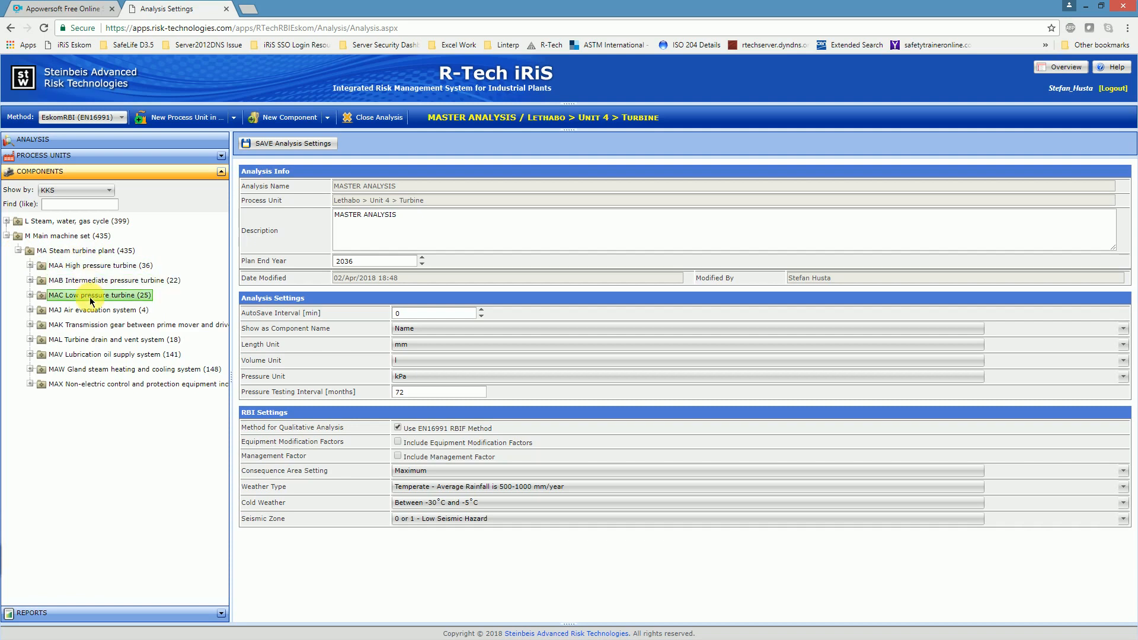
left_click(30, 265)
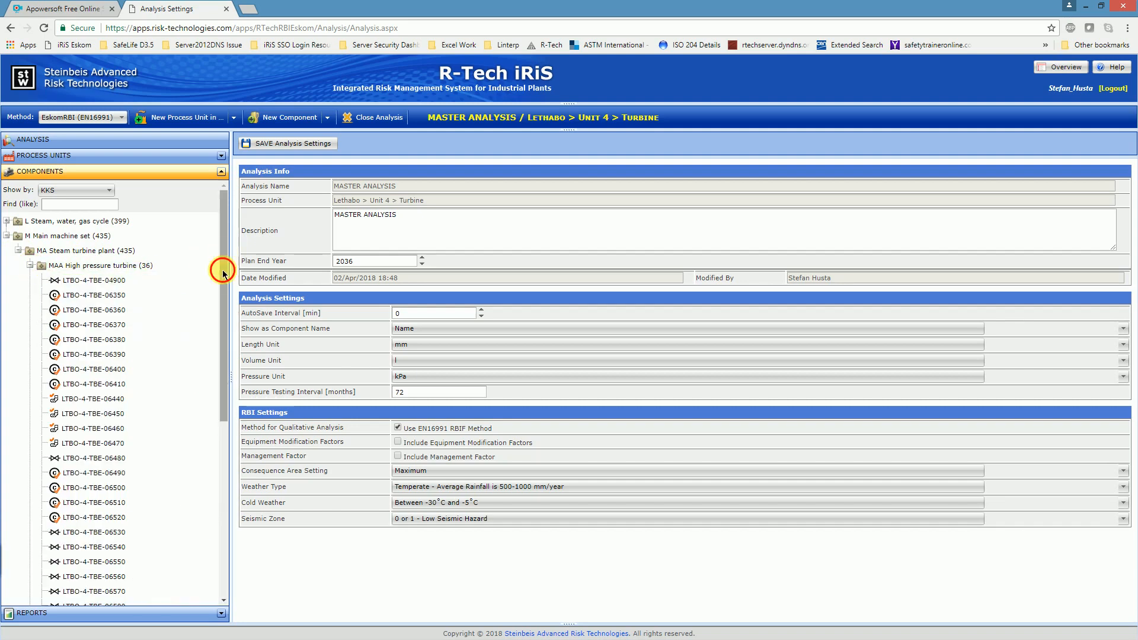
left_click_drag(223, 273, 233, 471)
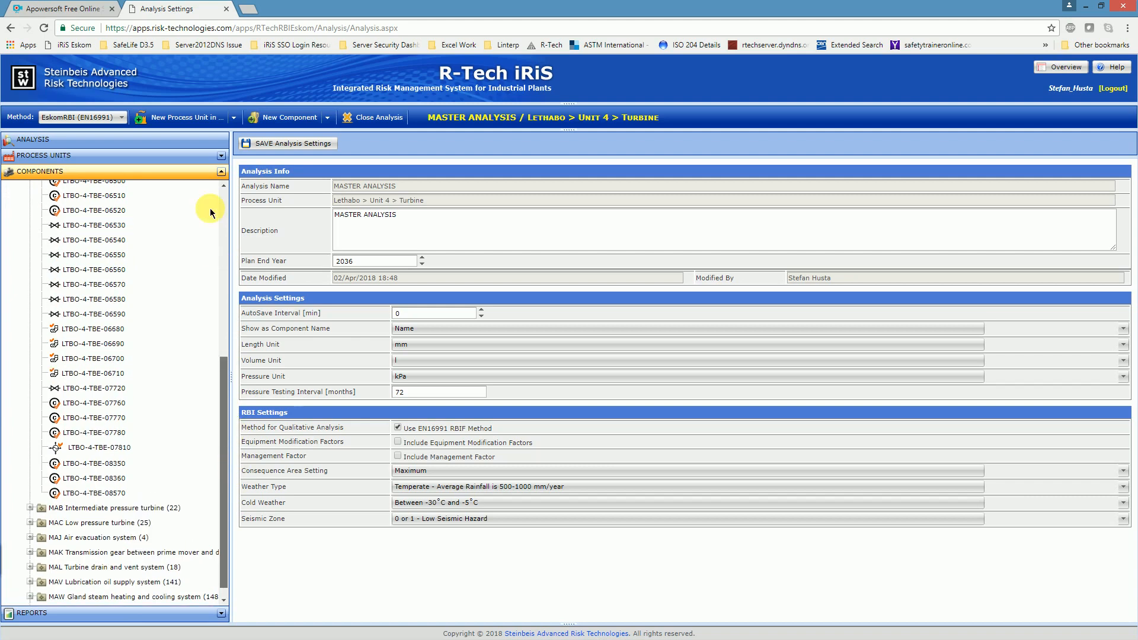
scroll(211, 212, "up", 5)
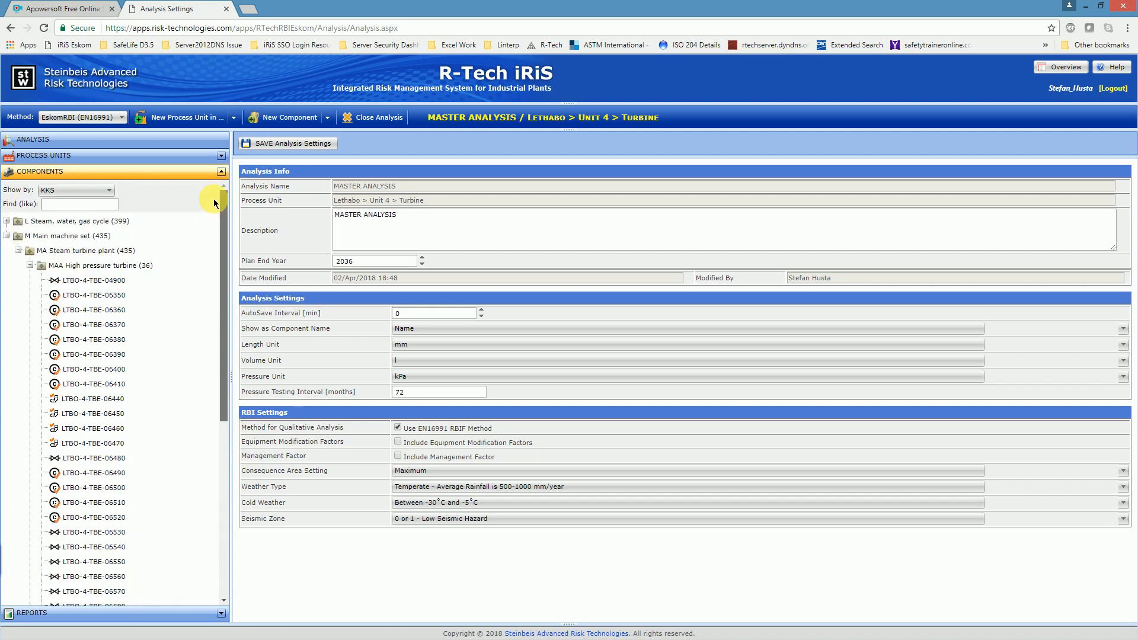
Step: Collapse the Steam turbine plant and Main machine set groups and close the Lethabo Unit 4 Turbine analysis
left_click(31, 266)
left_click(18, 251)
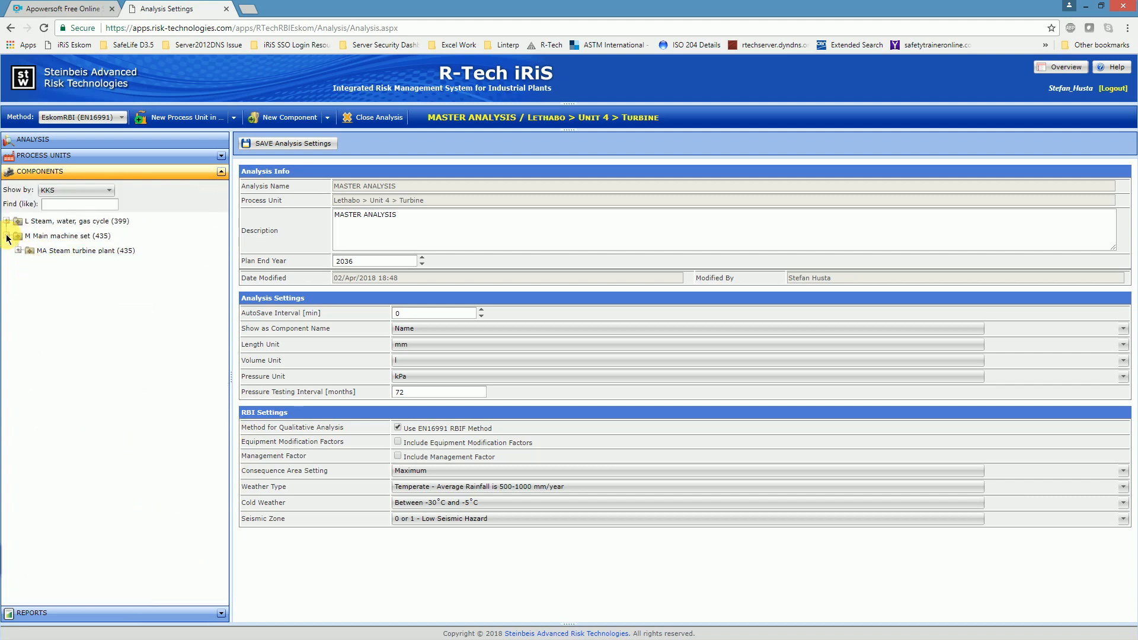
left_click(7, 237)
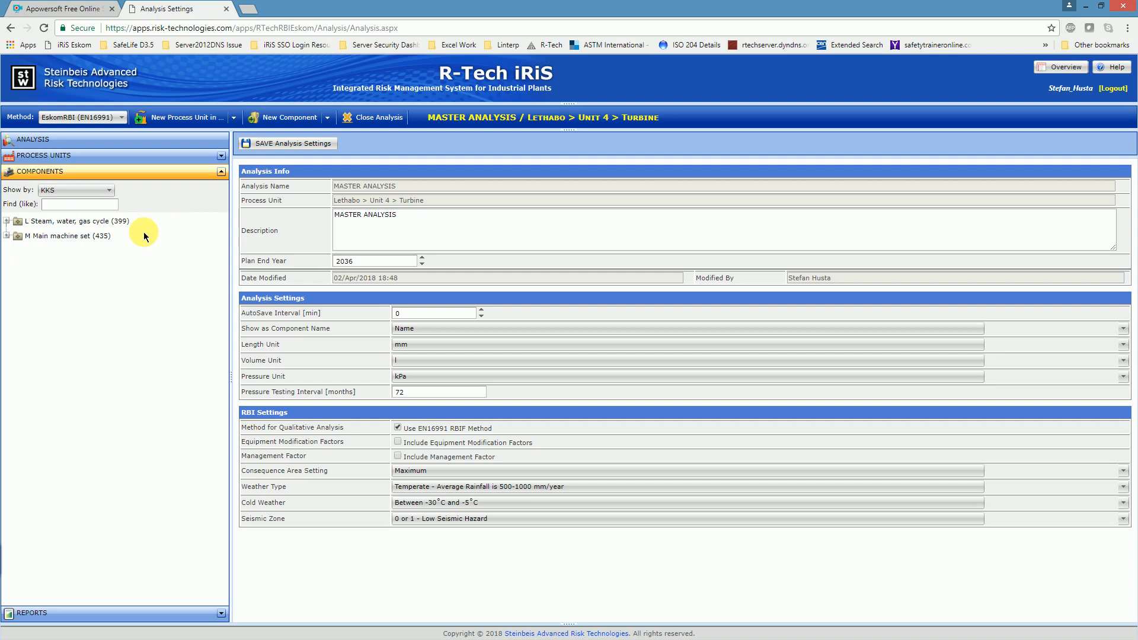
left_click(376, 117)
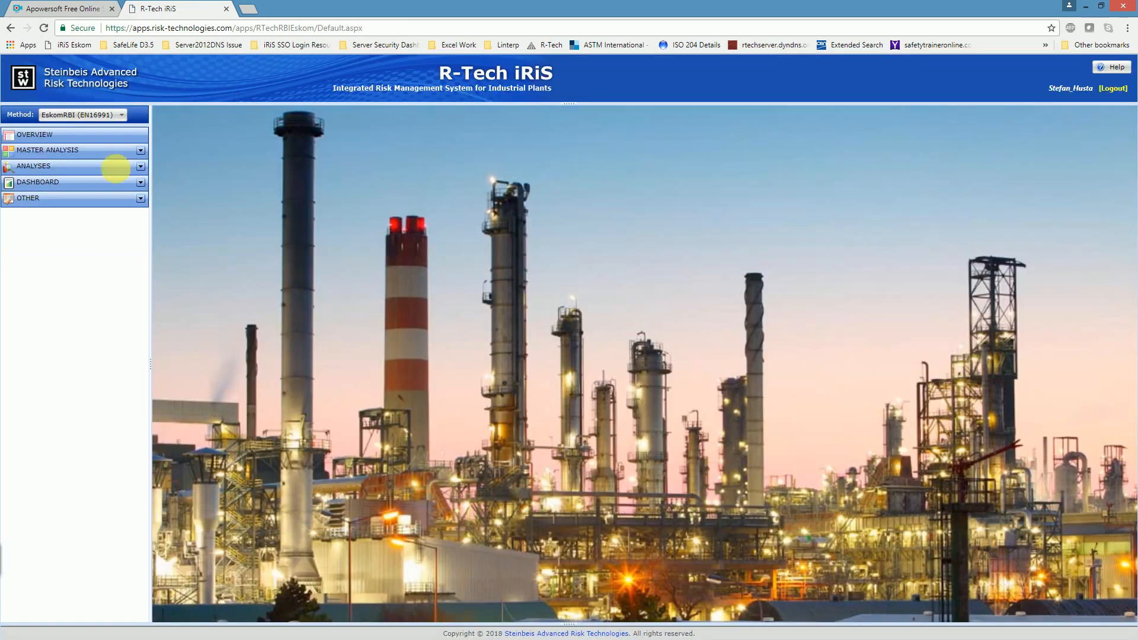
Step: Open the master analysis of the Lethabo Unit 3 Boiler and show its components
left_click(141, 151)
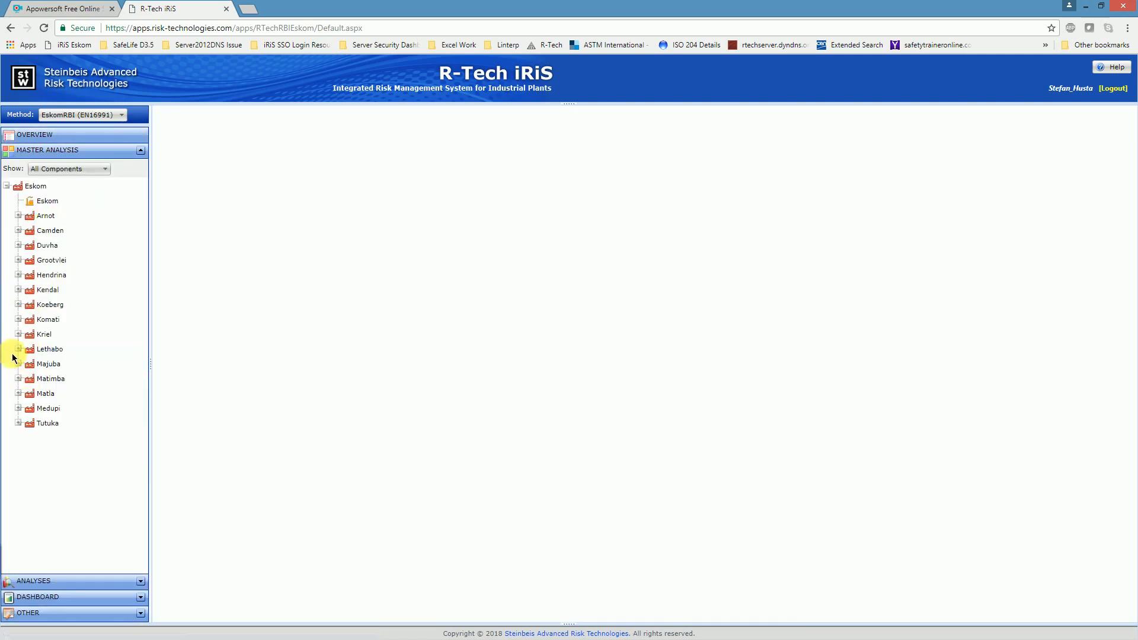
left_click(18, 349)
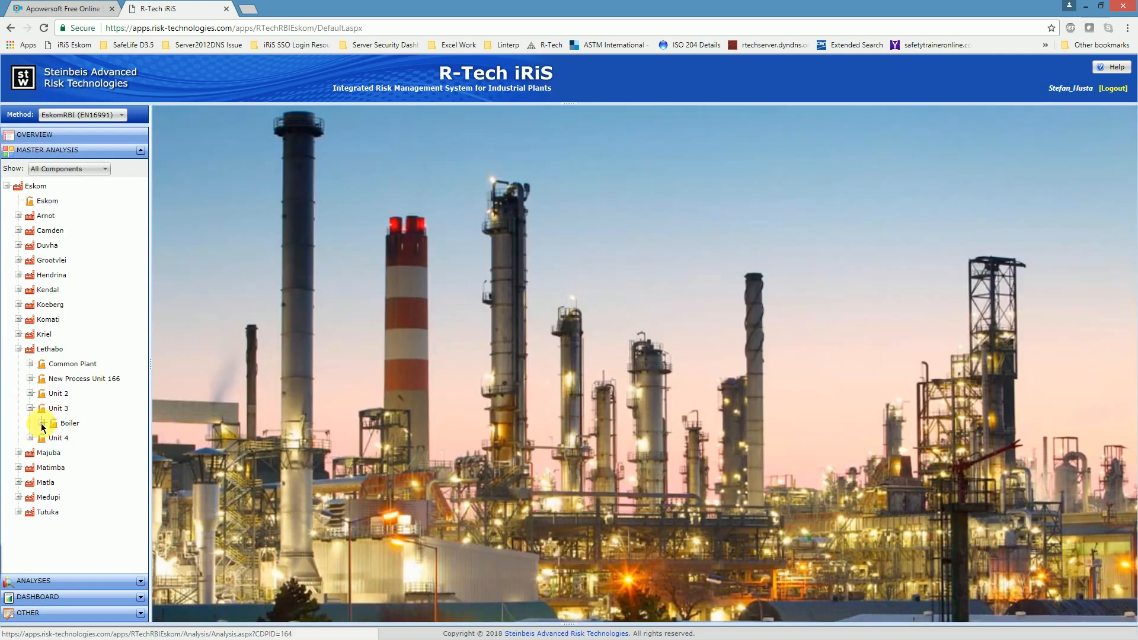
left_click(66, 423)
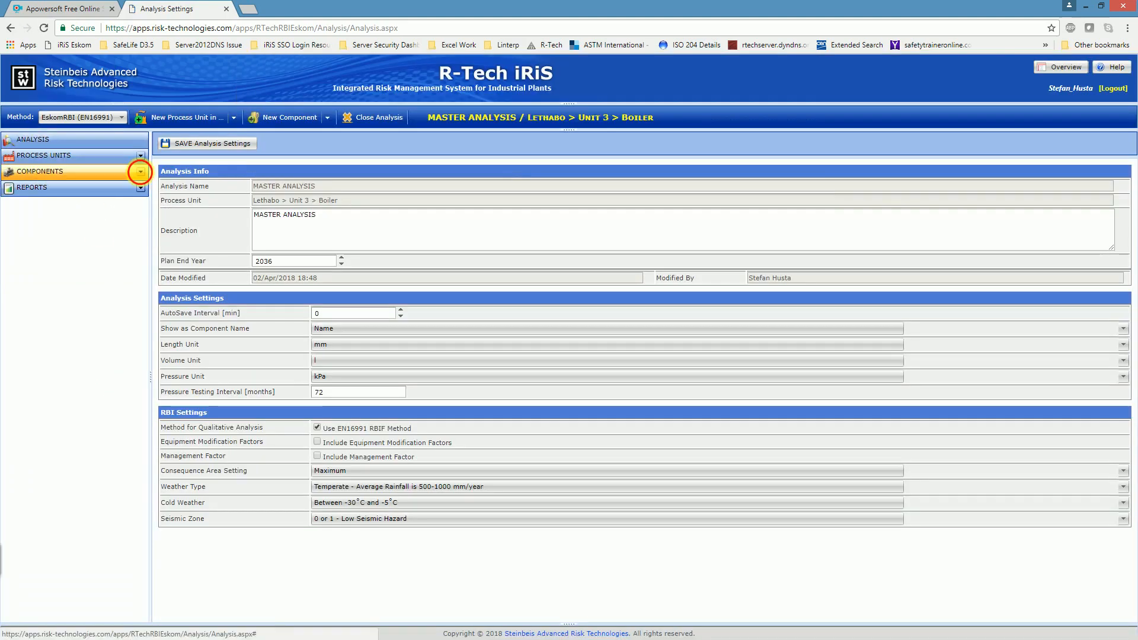
left_click(140, 171)
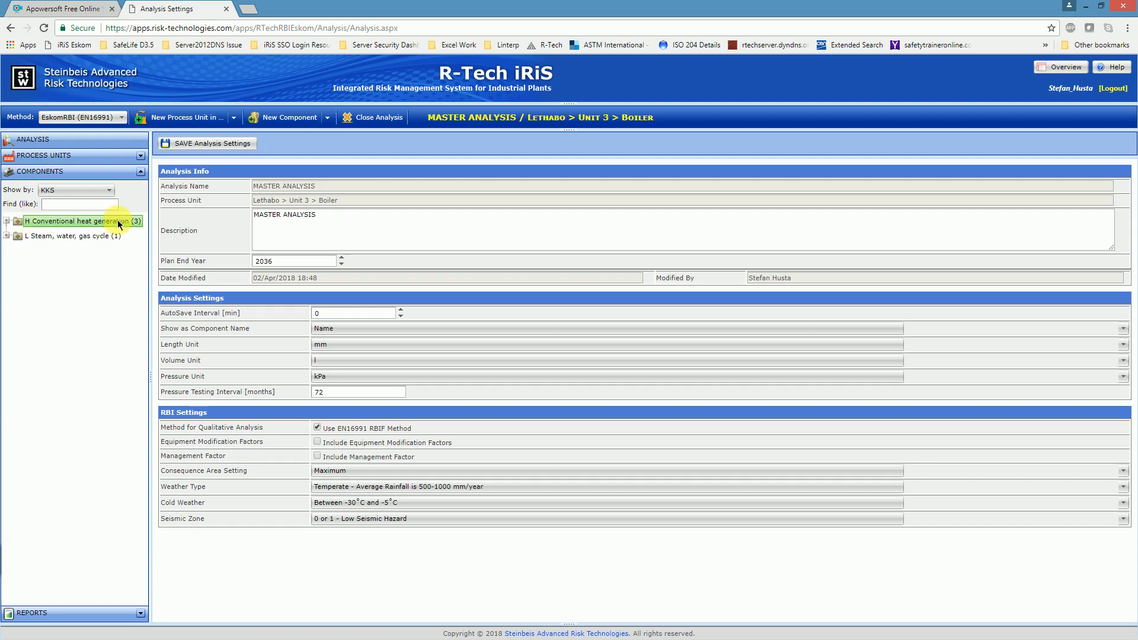
Step: Browse the HAD Evaporator system components under H Conventional heat generation, and collapse that group
left_click(5, 222)
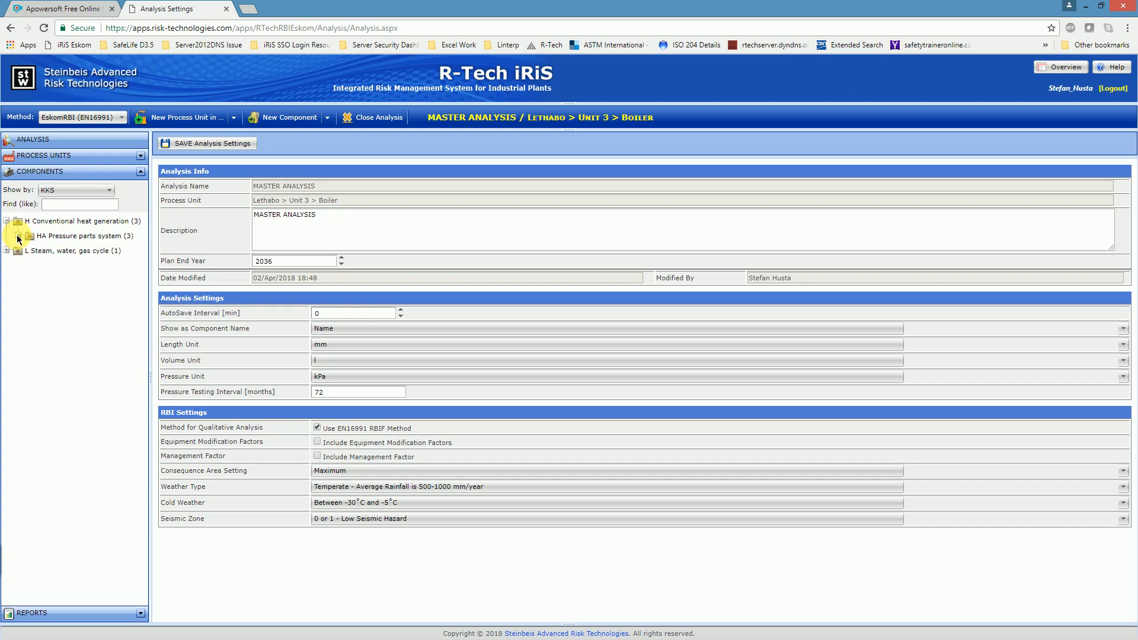
left_click(18, 237)
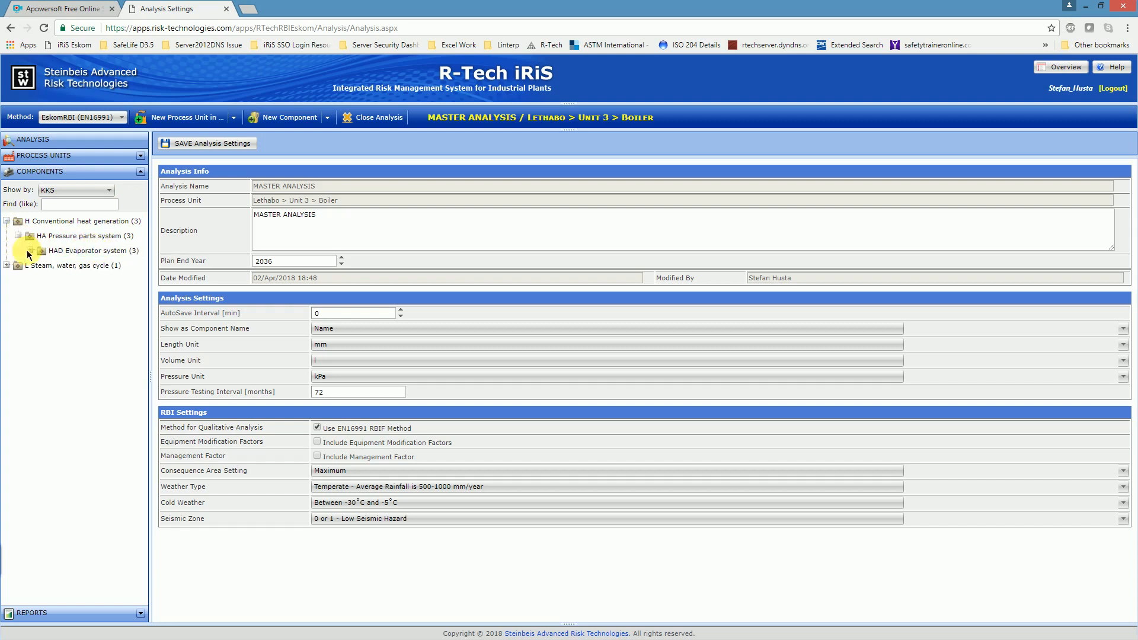
left_click(30, 251)
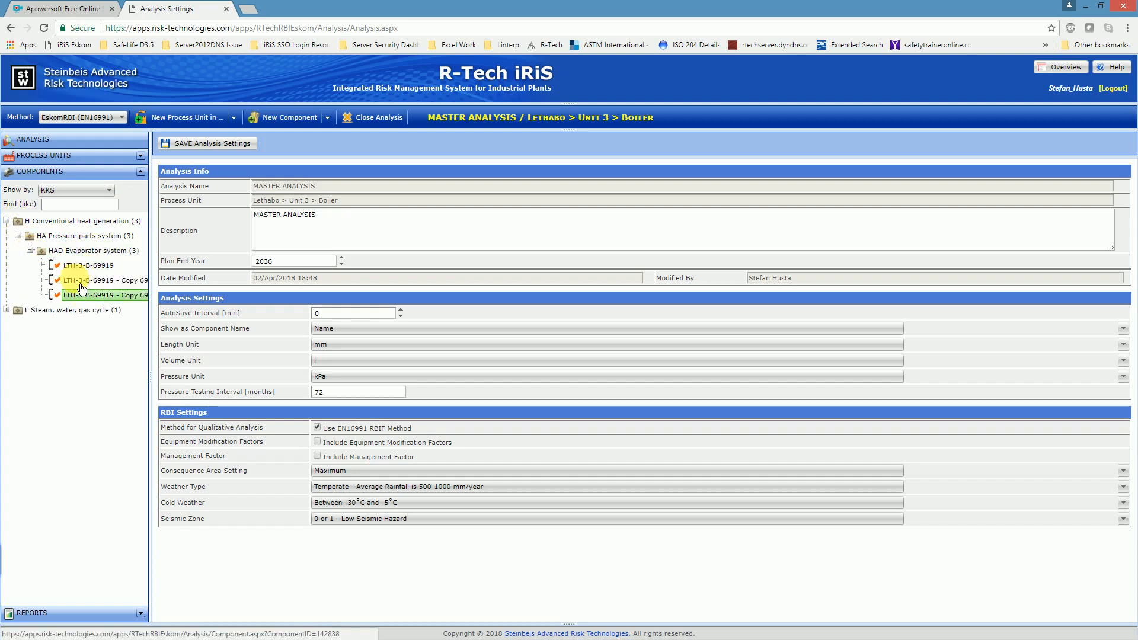
left_click(17, 237)
left_click(7, 221)
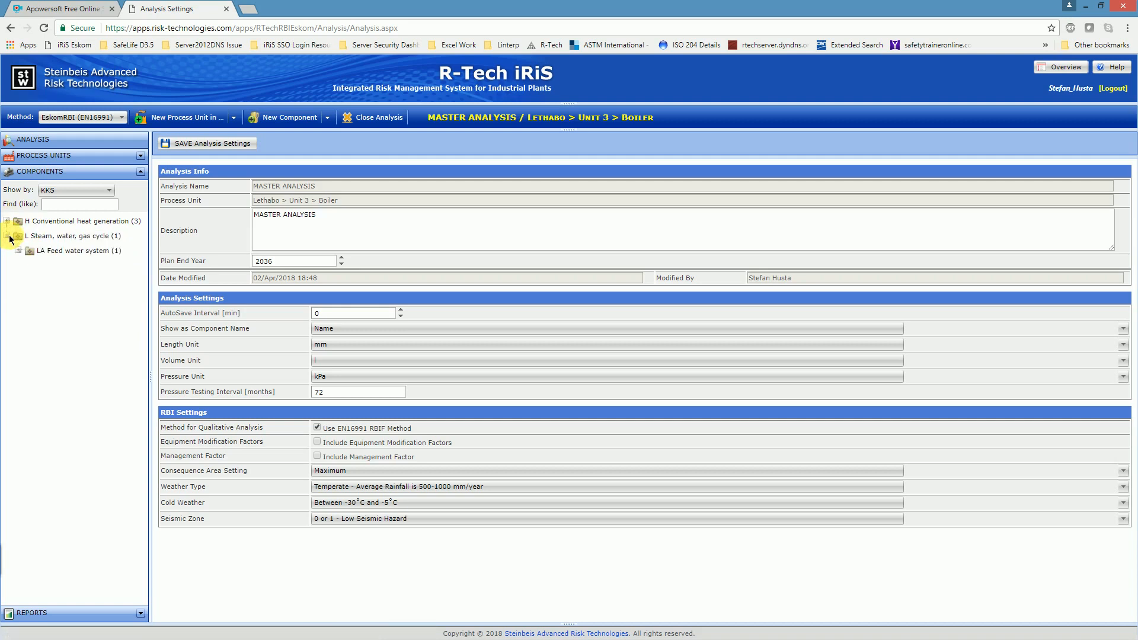
Step: Open component LTH-3-B-69922 in the LAB Feed water piping system and review its basic, design and material data
left_click(20, 251)
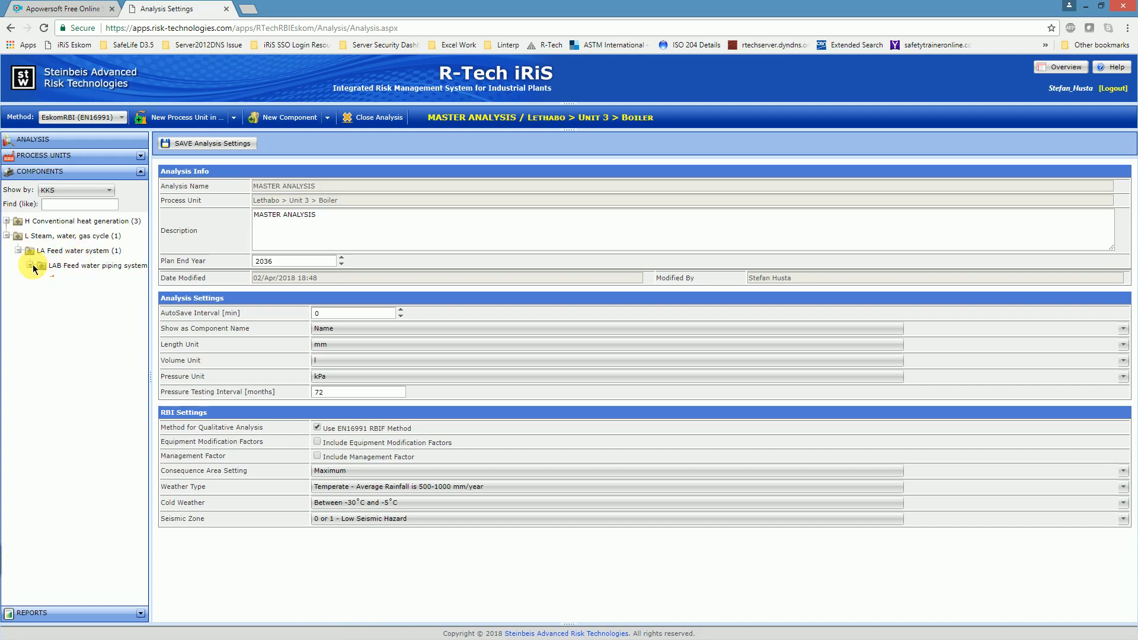
left_click_drag(150, 249, 212, 251)
left_click(97, 279)
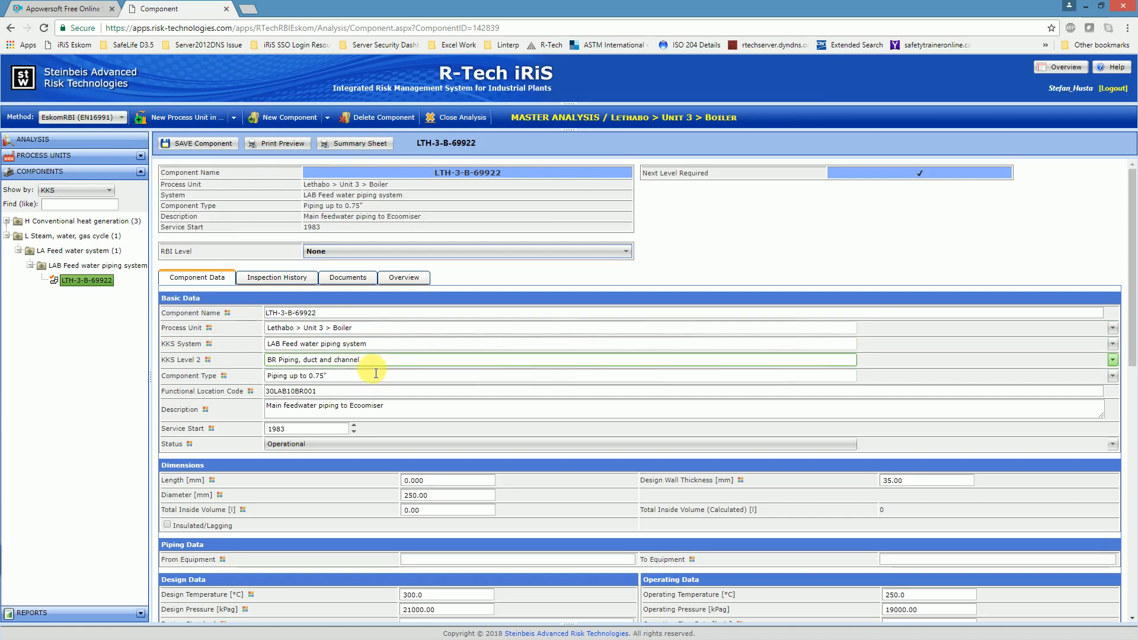
scroll(367, 374, "down", 2)
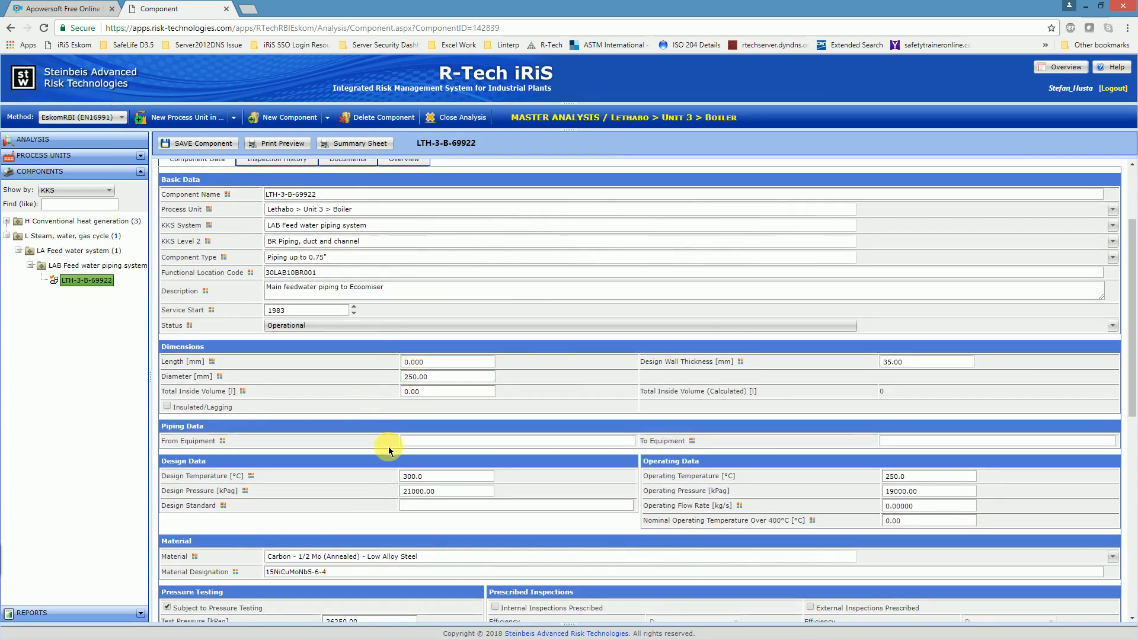
scroll(356, 453, "down", 1)
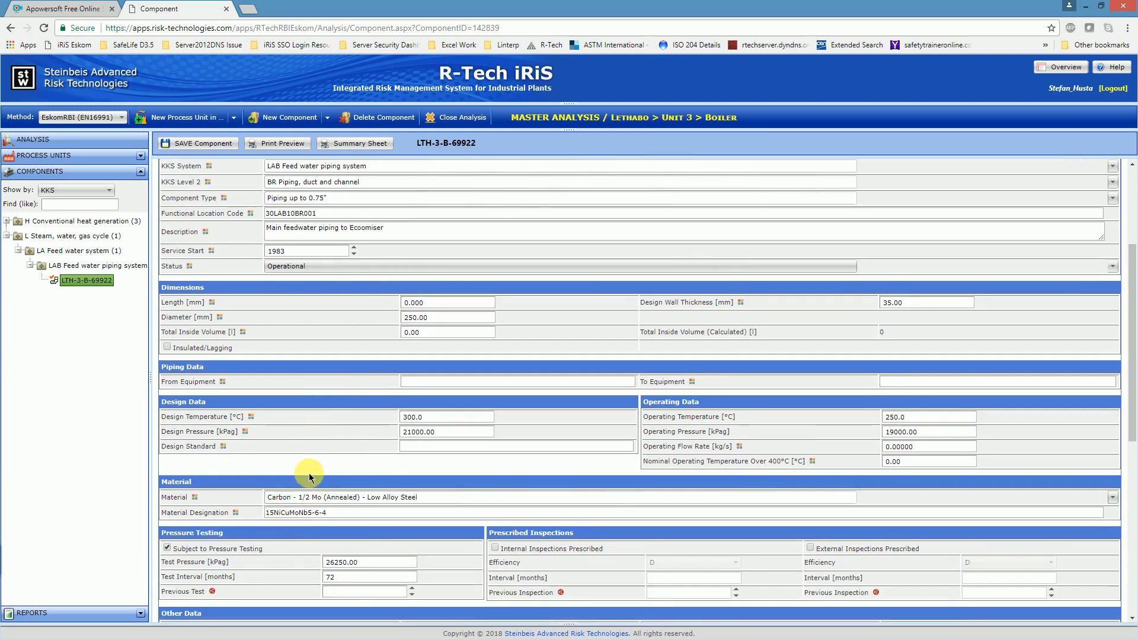
scroll(297, 448, "up", 3)
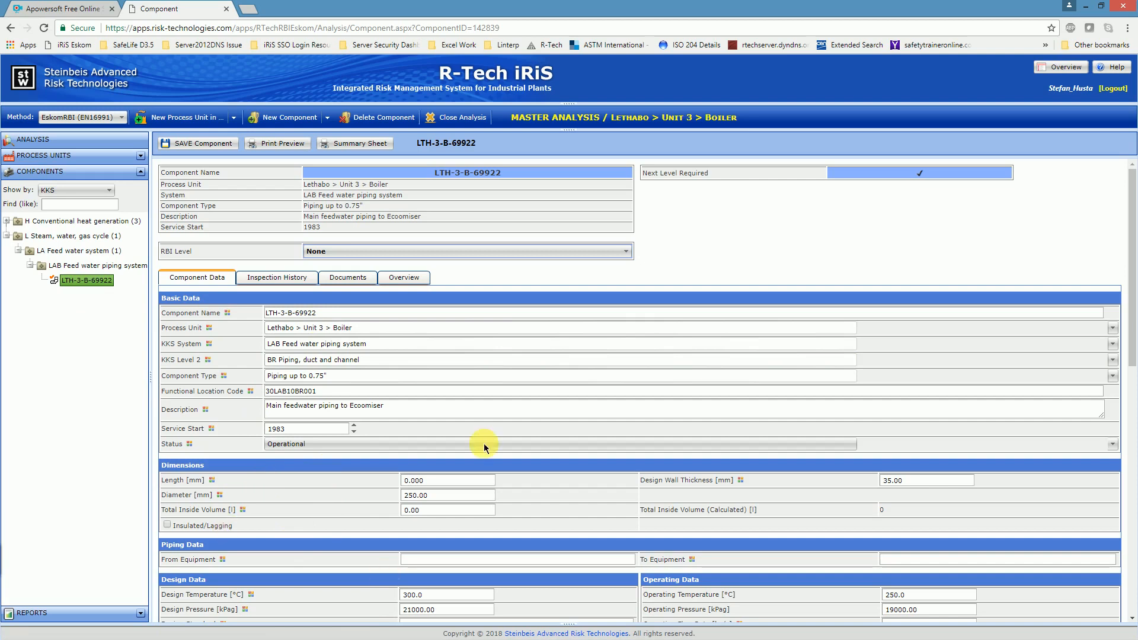
Step: Copy LTH-3-B-69922 as a new component and widen the component list to show the copy's full name
left_click(93, 284)
right_click(97, 288)
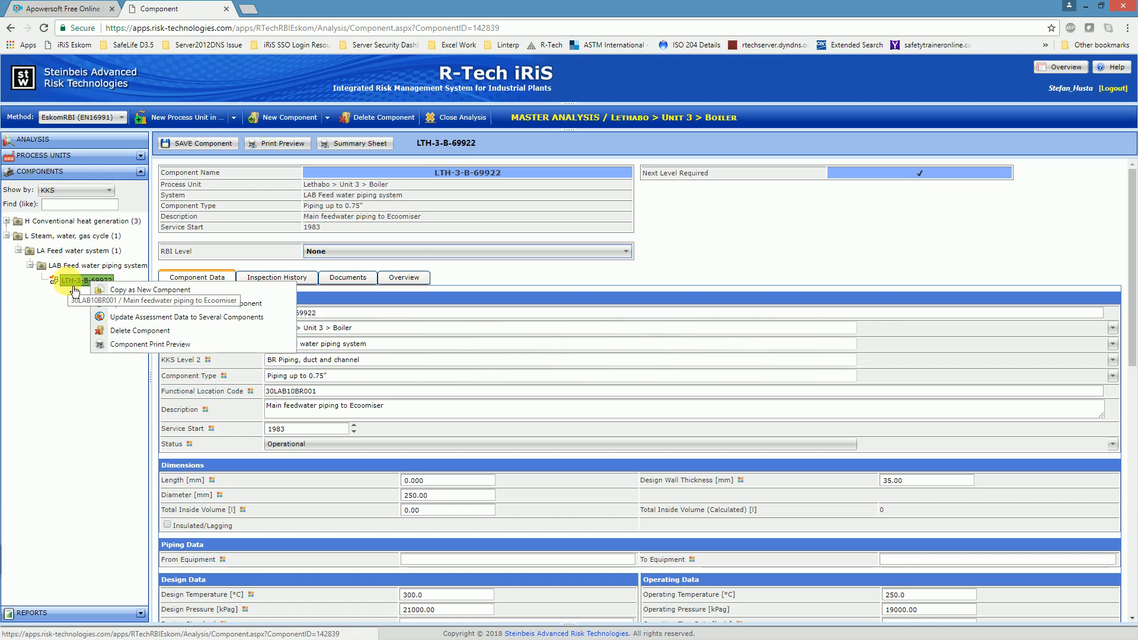
left_click(137, 289)
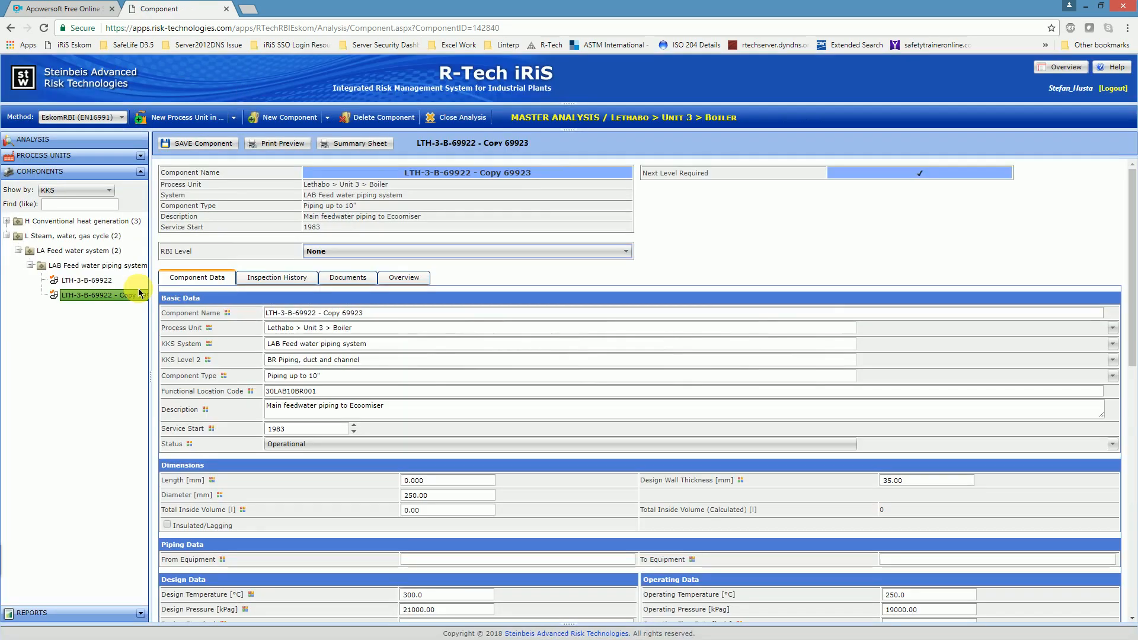
left_click_drag(152, 238, 224, 234)
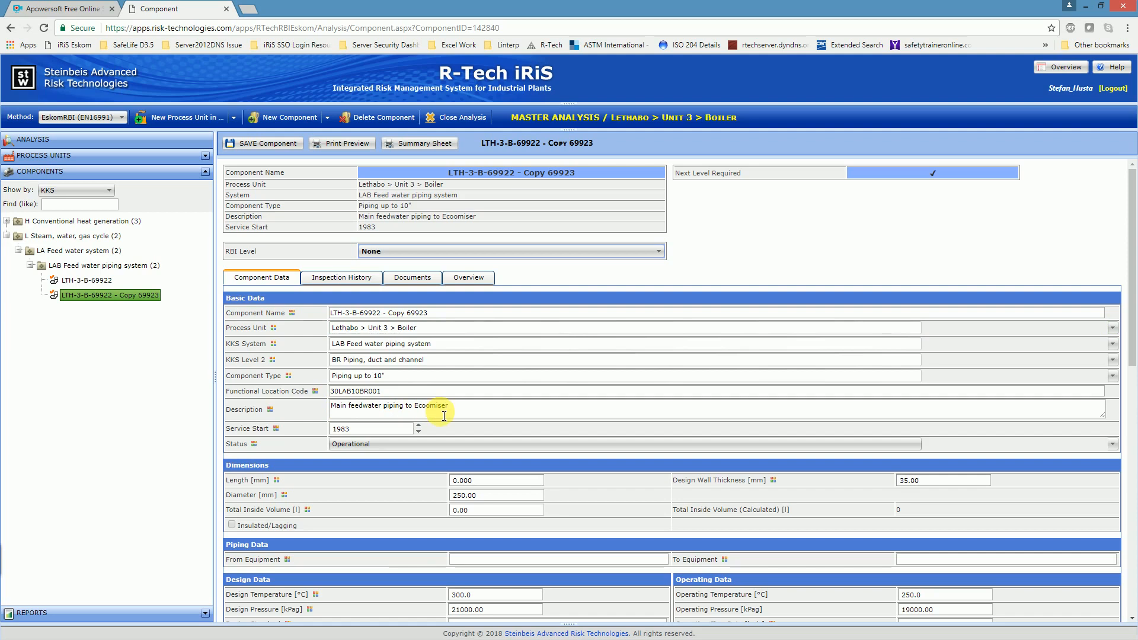
left_click_drag(331, 313, 380, 314)
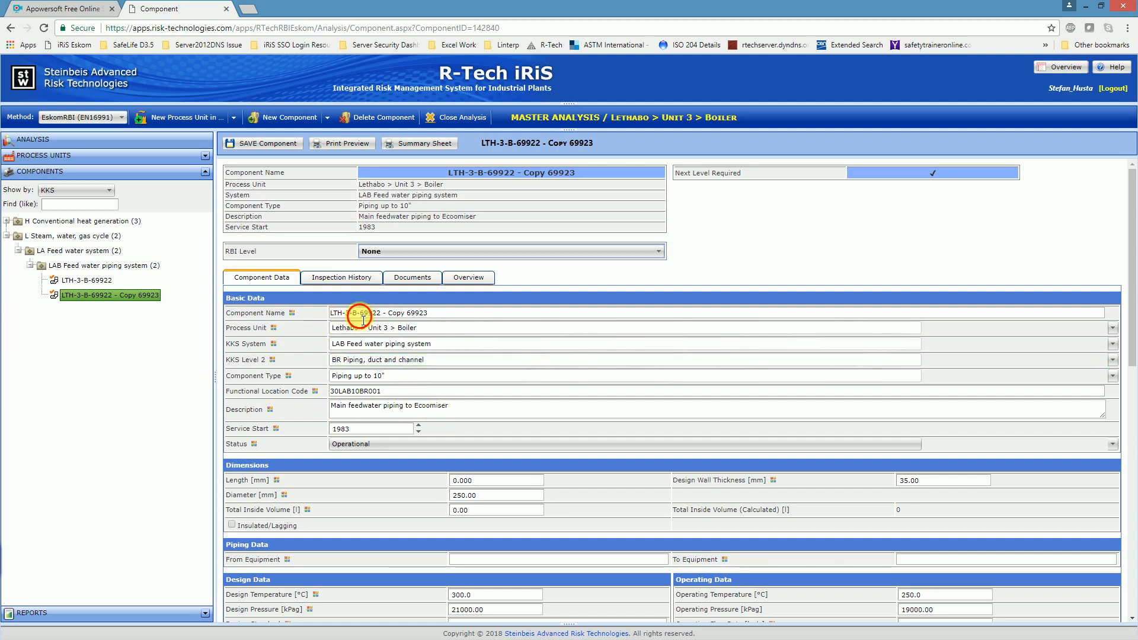
left_click_drag(460, 319, 465, 319)
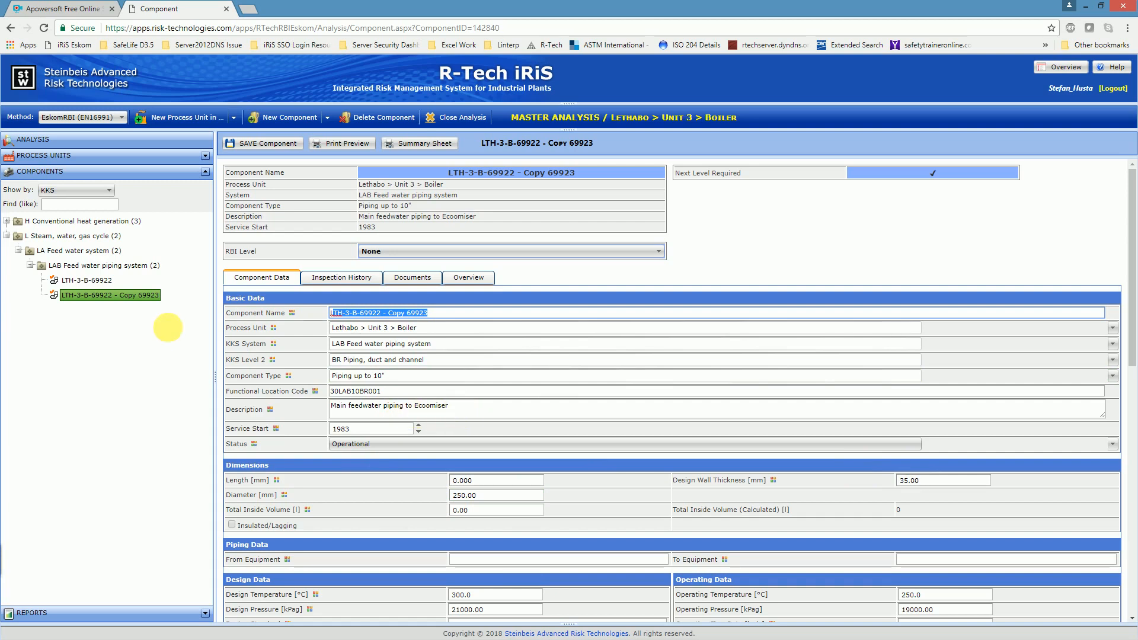
Step: Make a second copy of the original component LTH-3-B-69922 and widen the component list again
right_click(102, 282)
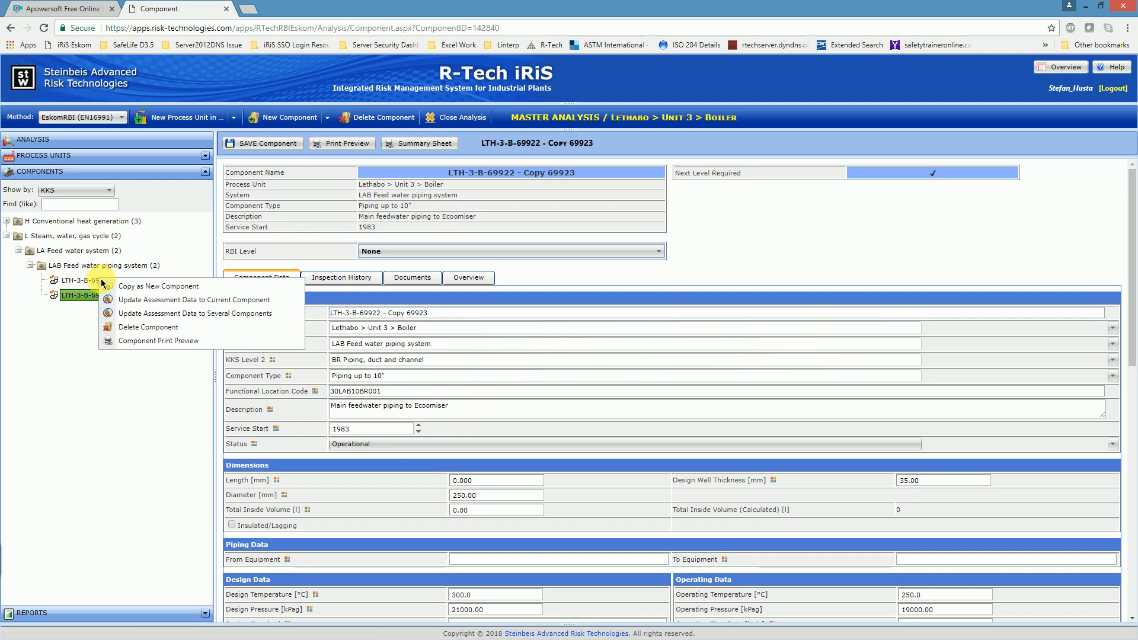
left_click(163, 289)
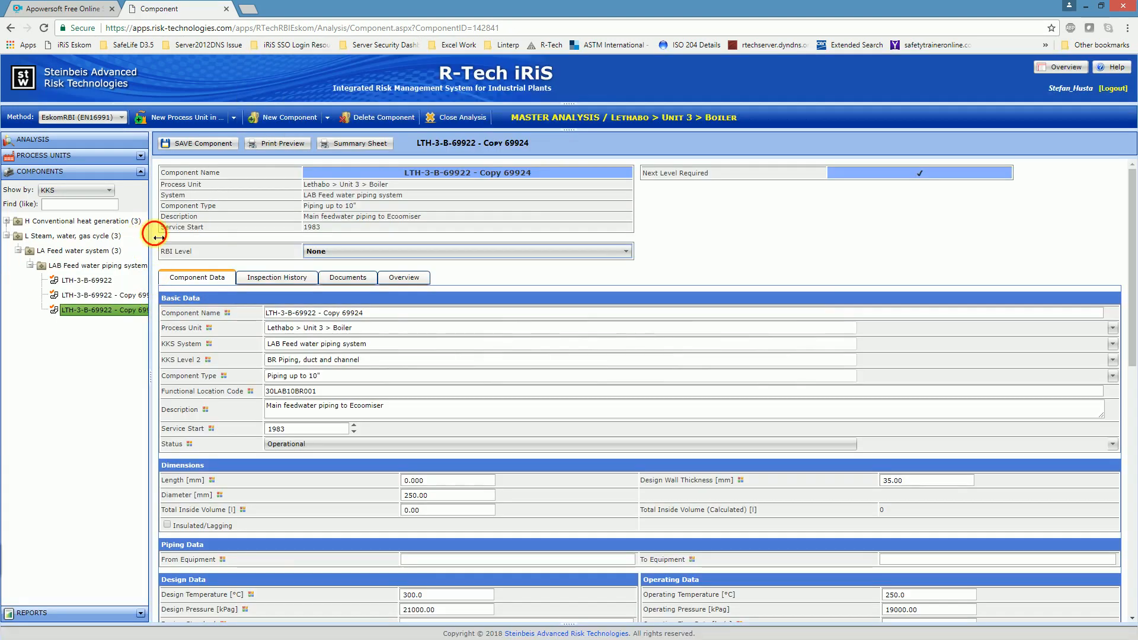
left_click_drag(158, 238, 206, 239)
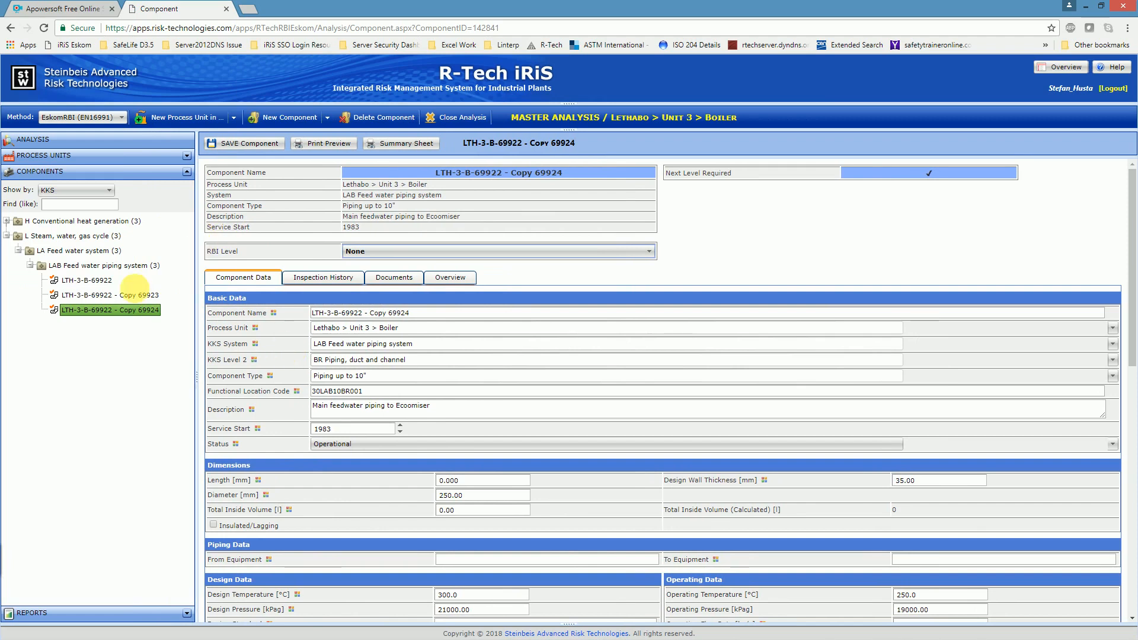
Step: Check the component types offered for a new component and review the second copy's data from basic data to comments
left_click(326, 118)
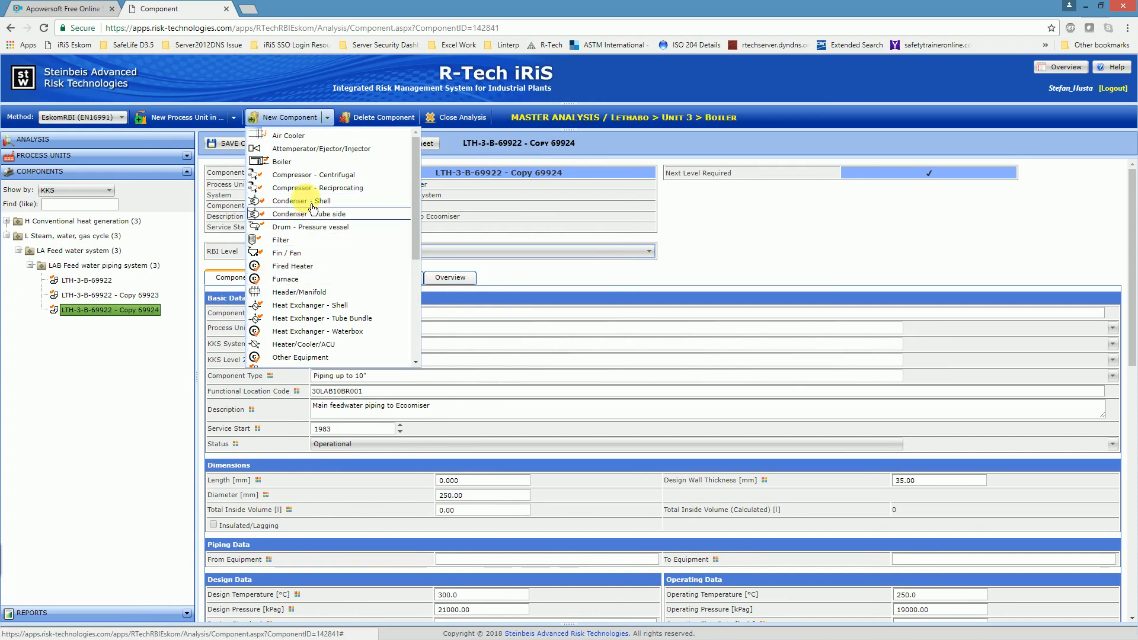
left_click(169, 325)
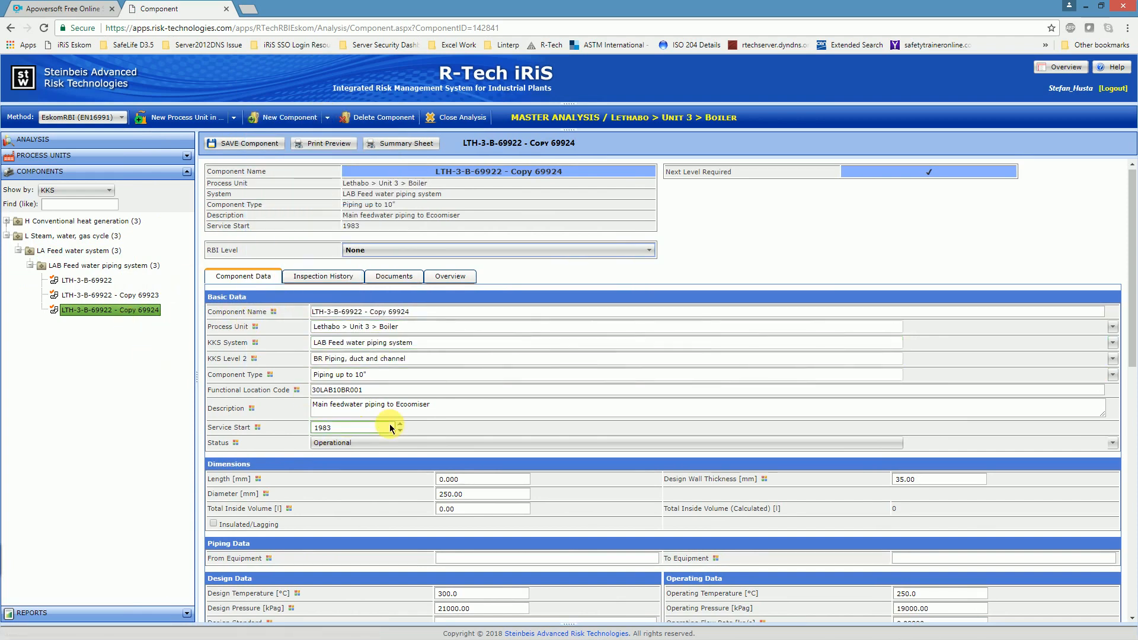
scroll(368, 441, "down", 2)
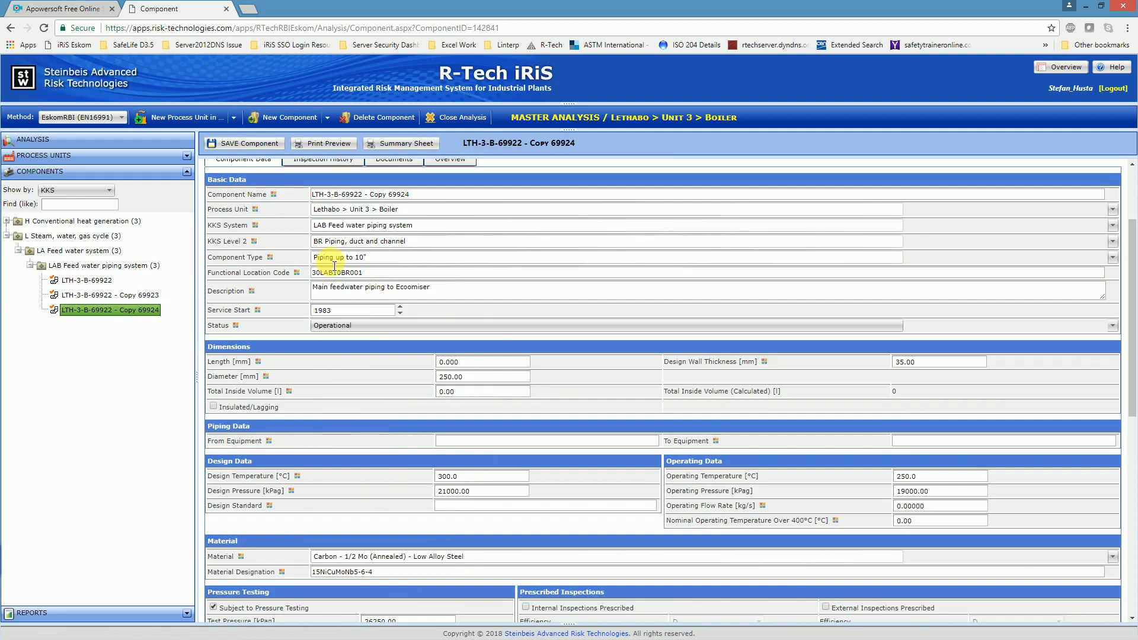
left_click(447, 378)
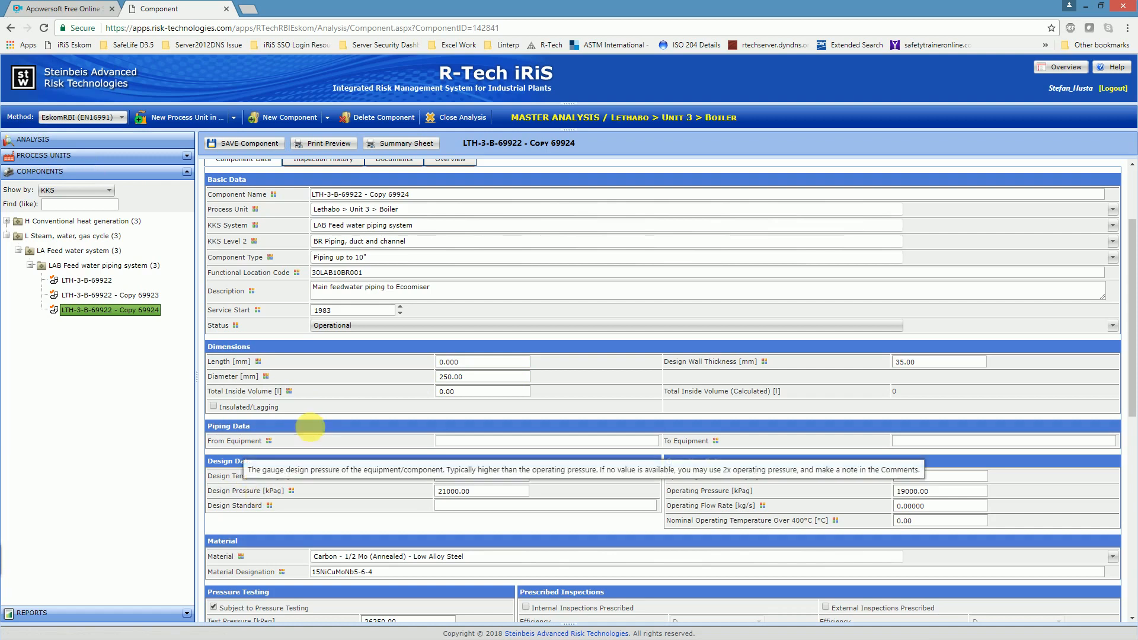
scroll(406, 355, "up", 3)
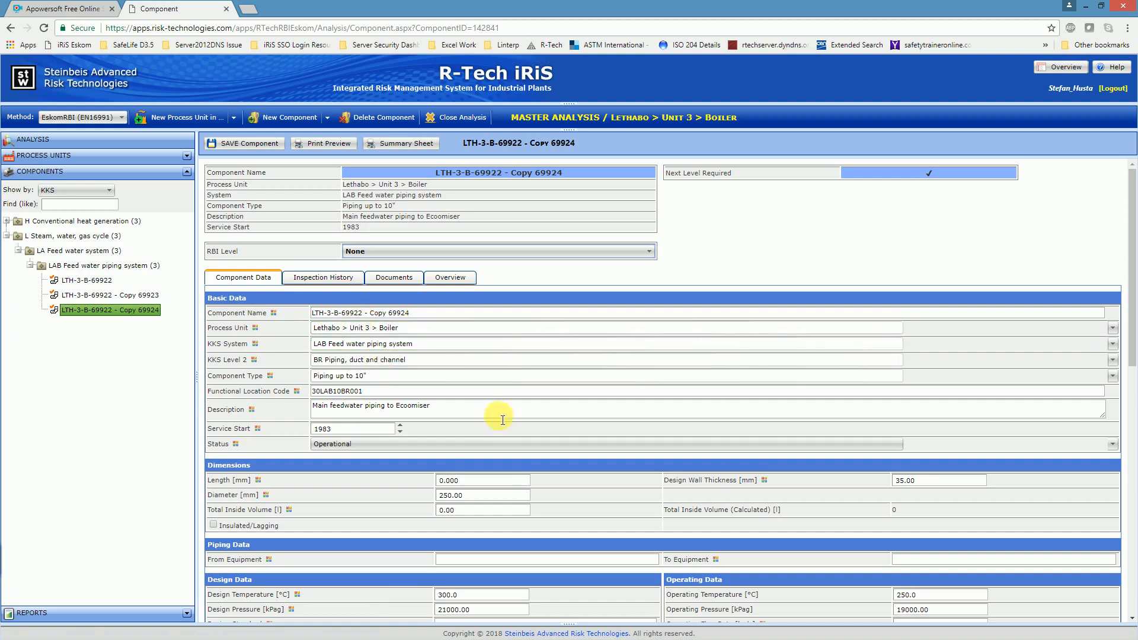
scroll(617, 425, "down", 1)
scroll(599, 421, "down", 15)
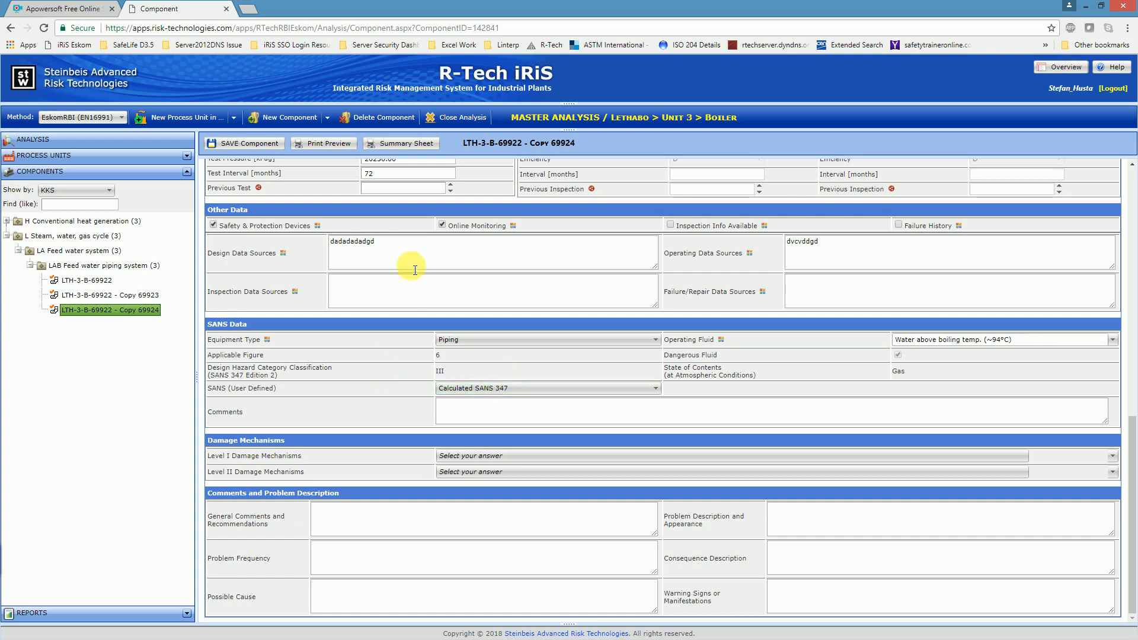
scroll(424, 526, "up", 10)
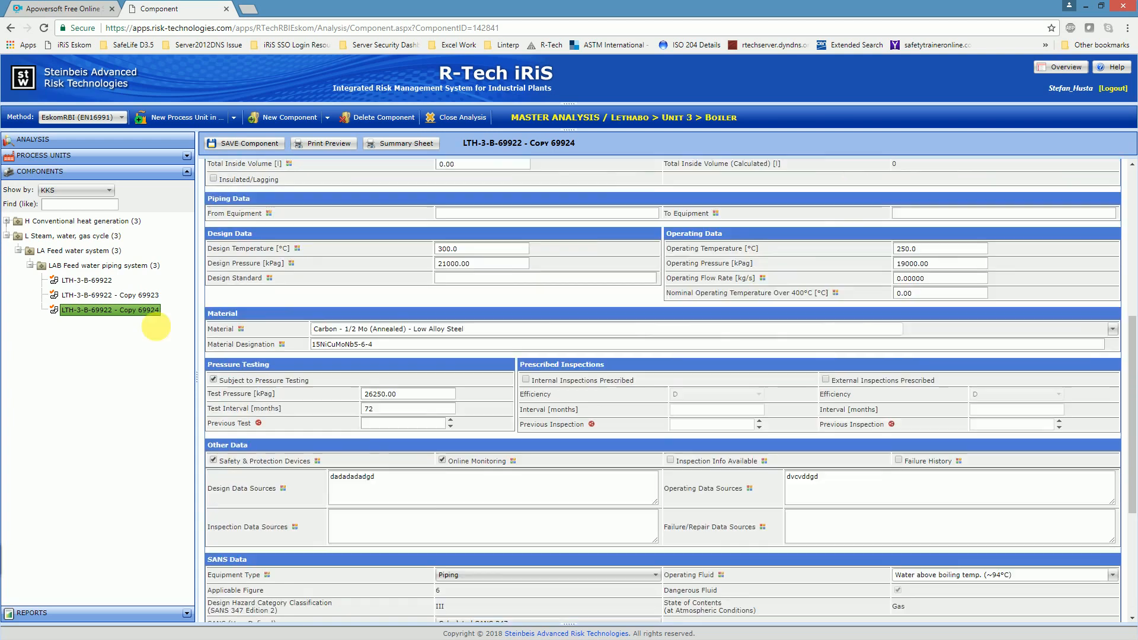
scroll(449, 402, "up", 3)
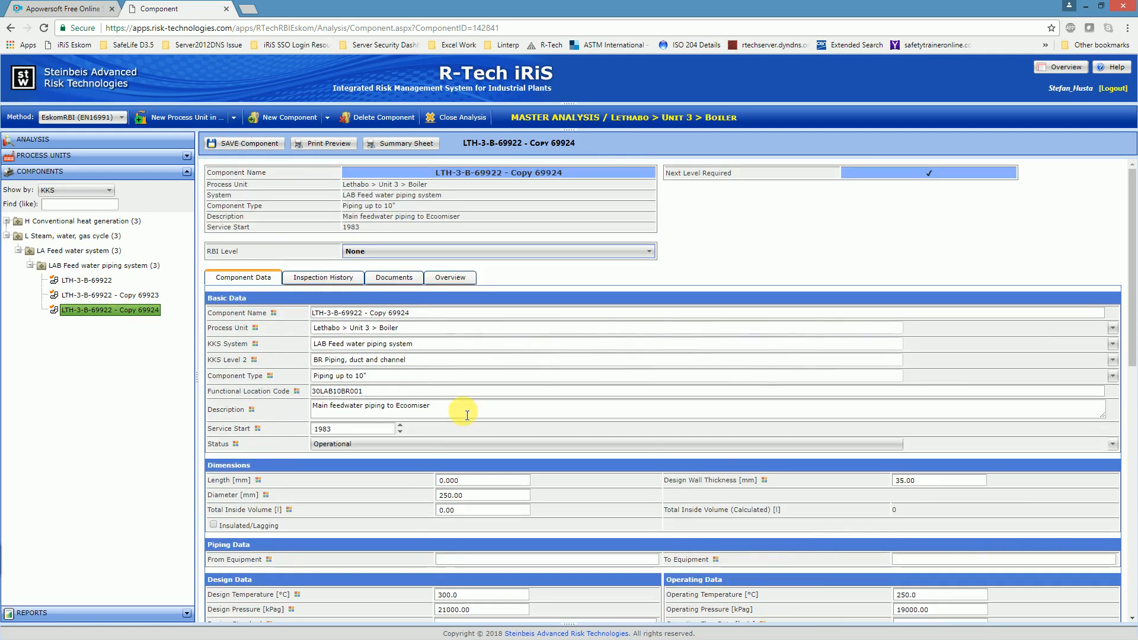